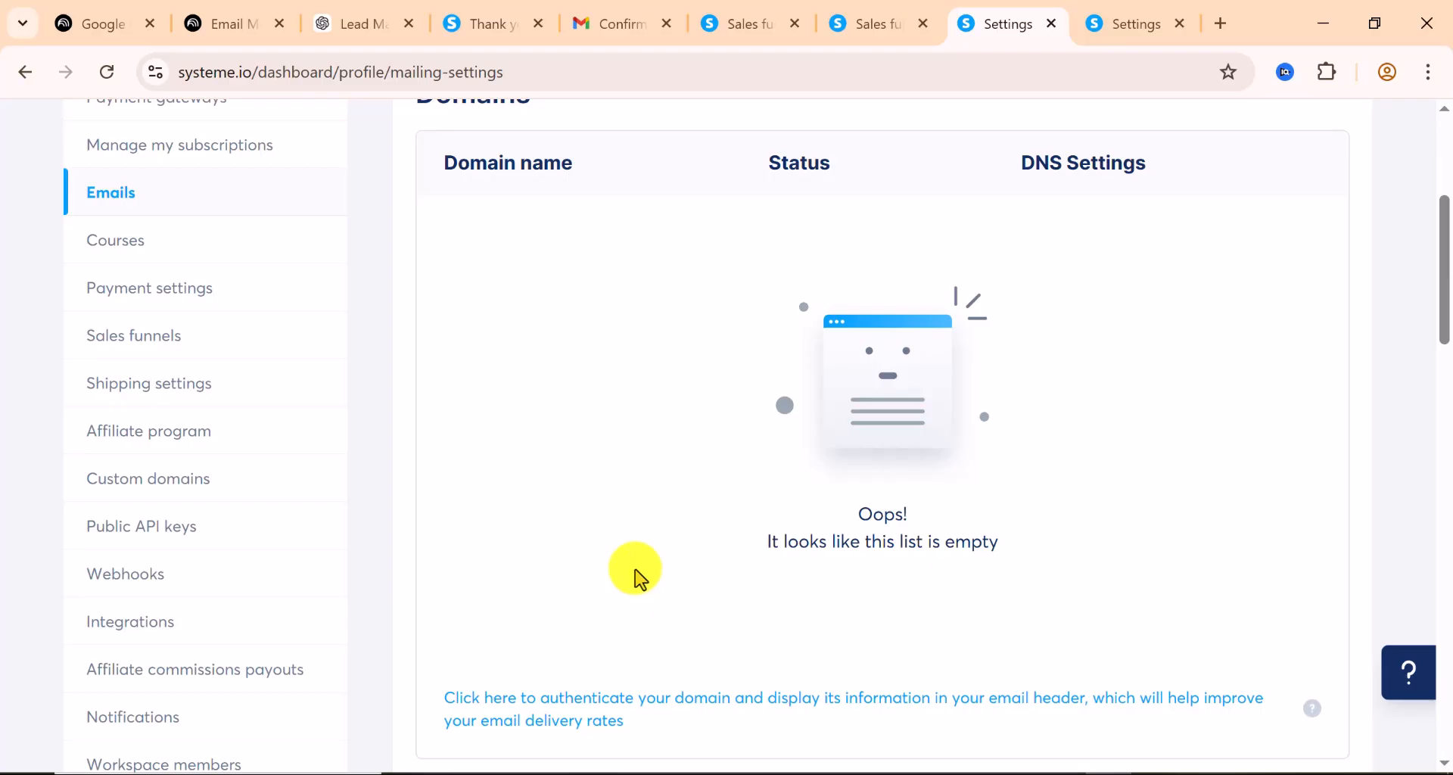
# Start a new newsletter from Emails > Newsletters, find its sender email list empty, then close it
pyautogui.scroll(2, 638, 579)
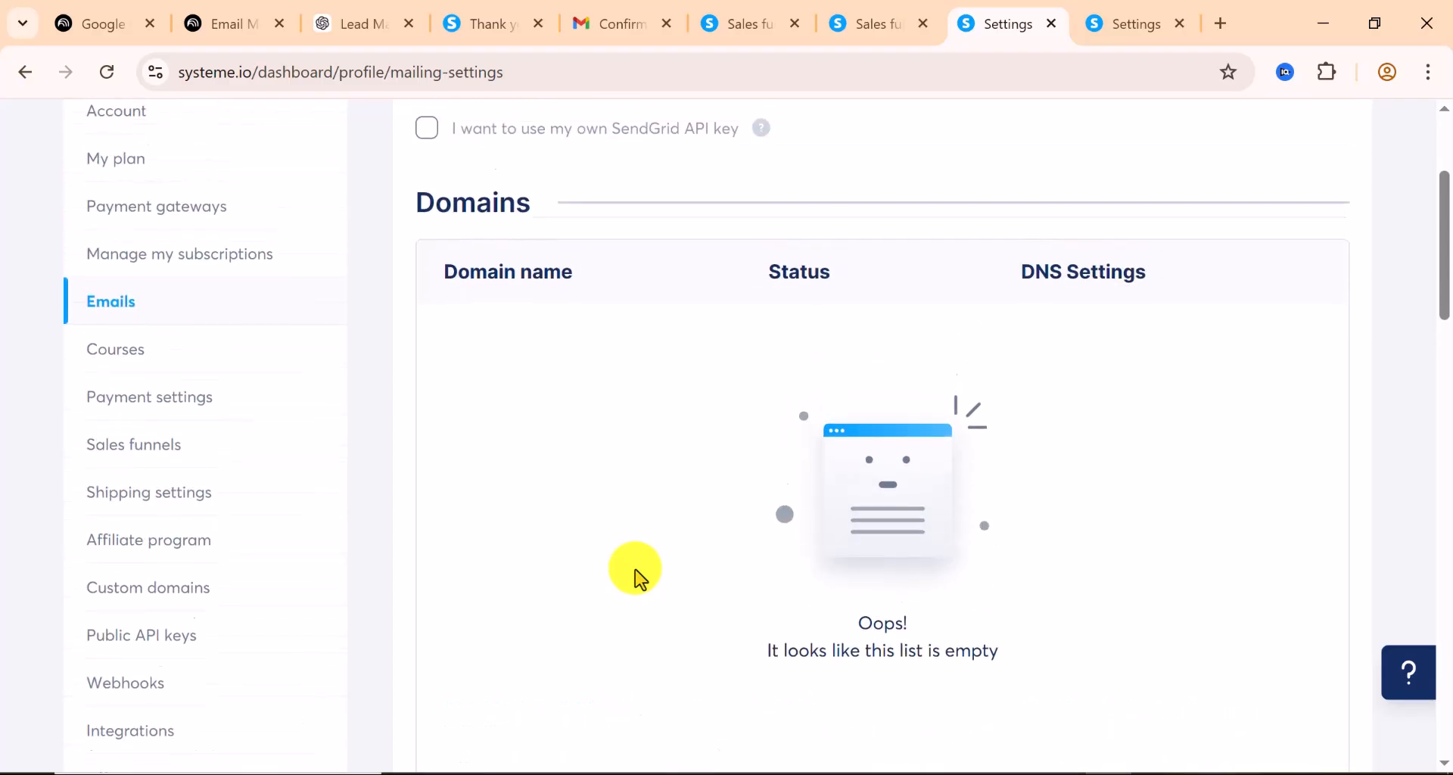
pyautogui.scroll(3, 638, 579)
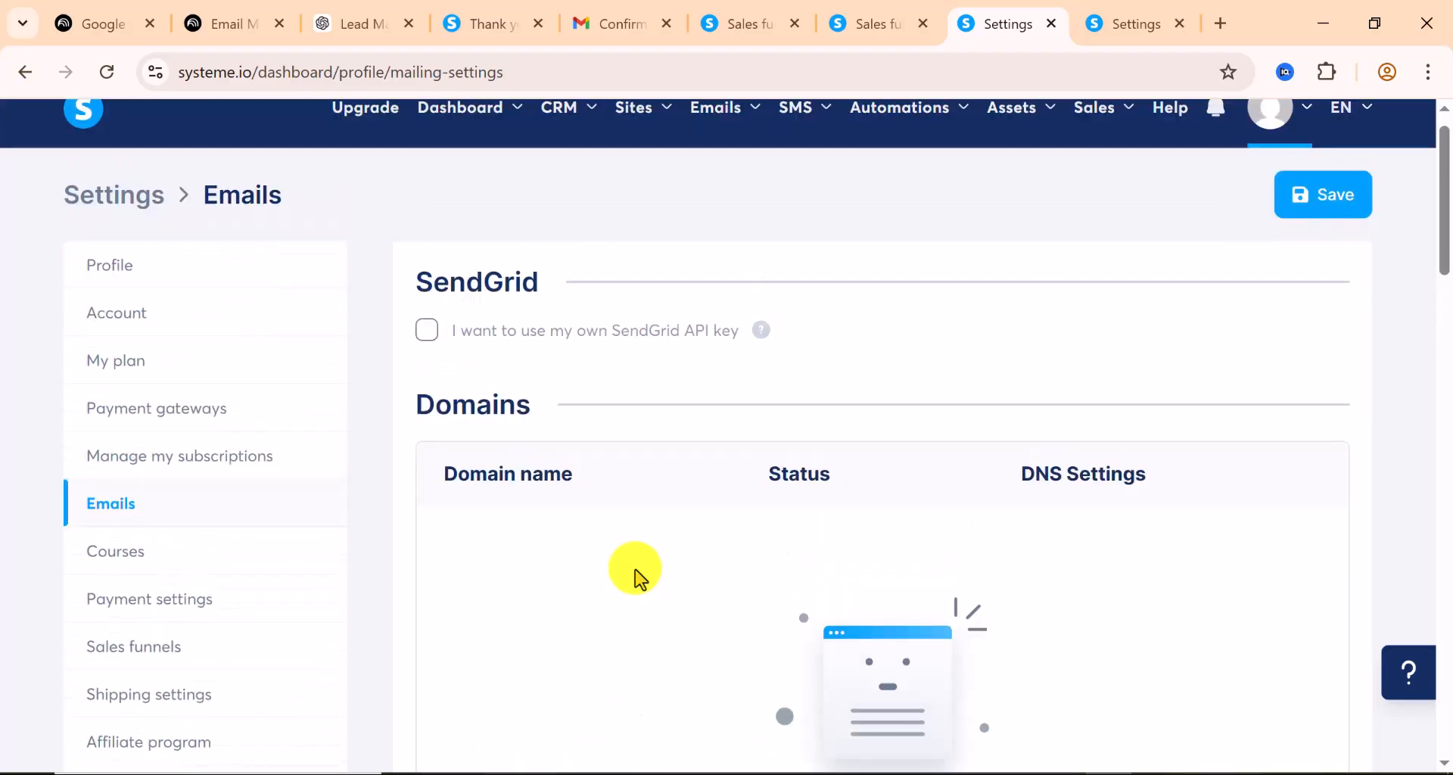
pyautogui.moveTo(753, 136)
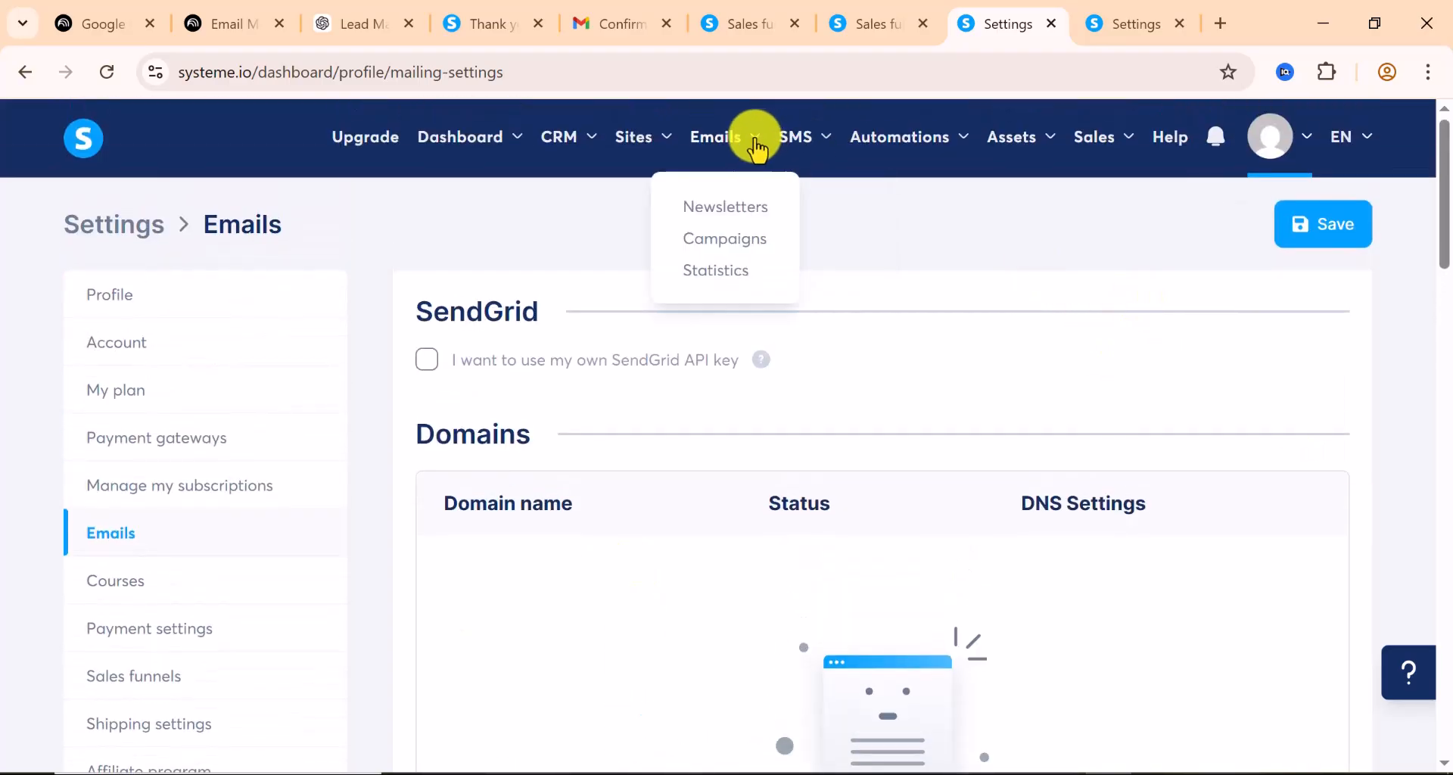
pyautogui.click(753, 220)
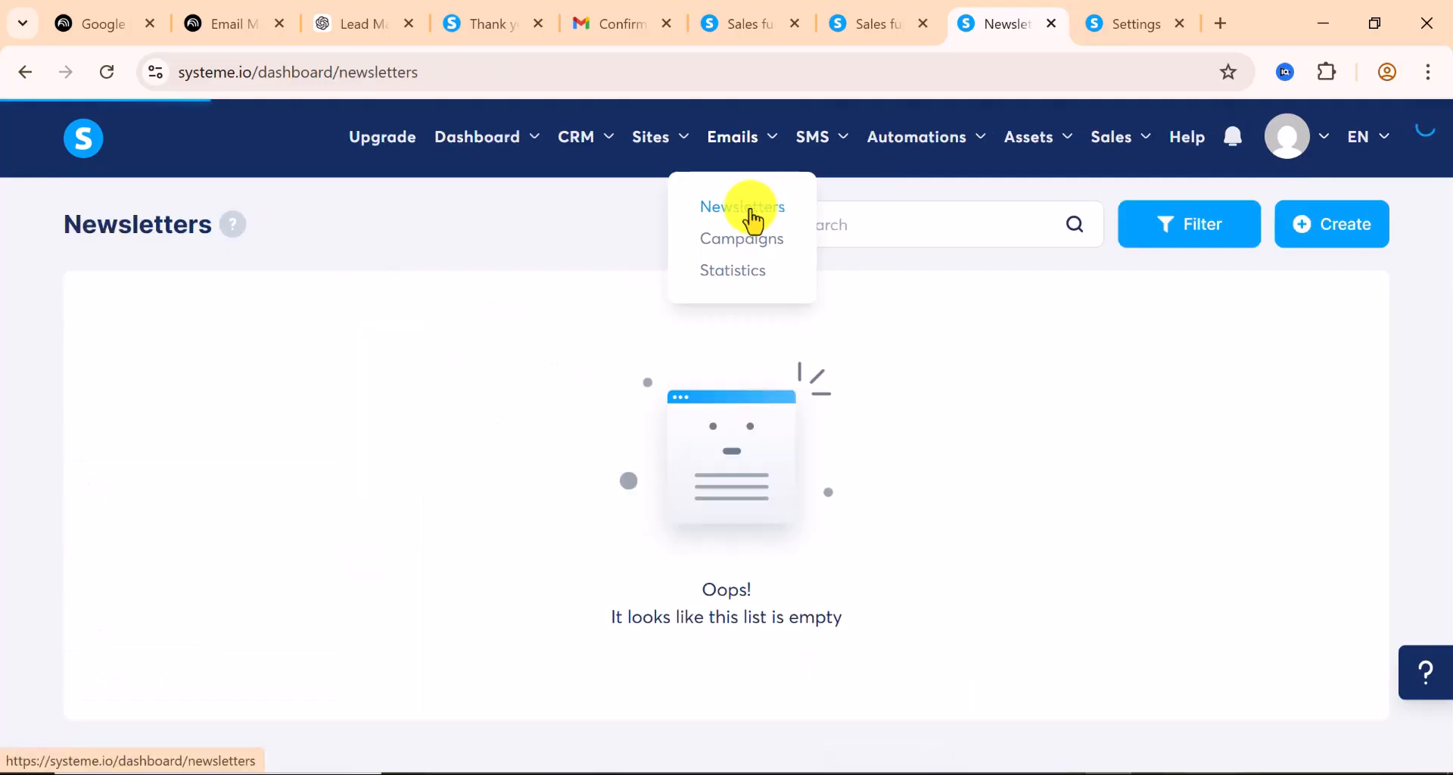
pyautogui.click(1351, 240)
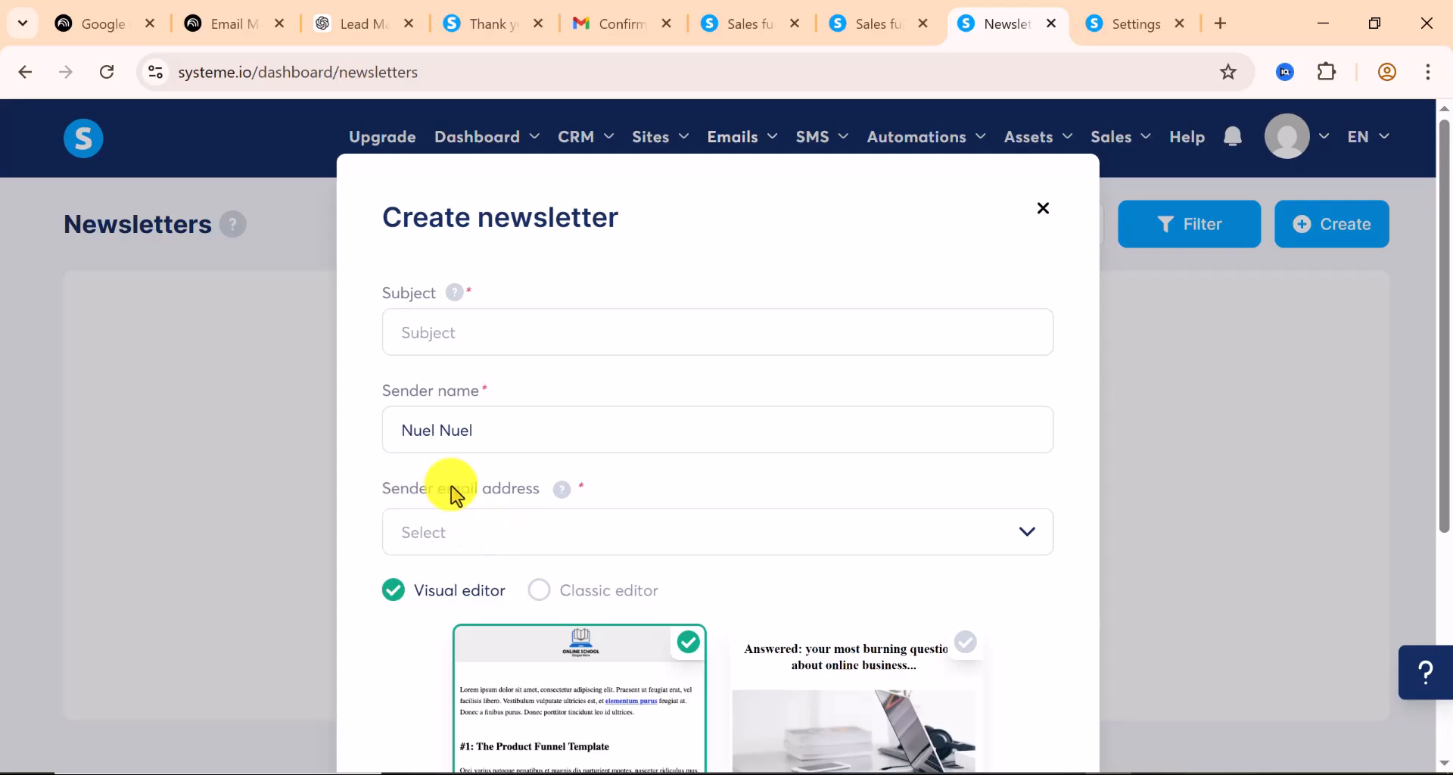
pyautogui.click(548, 538)
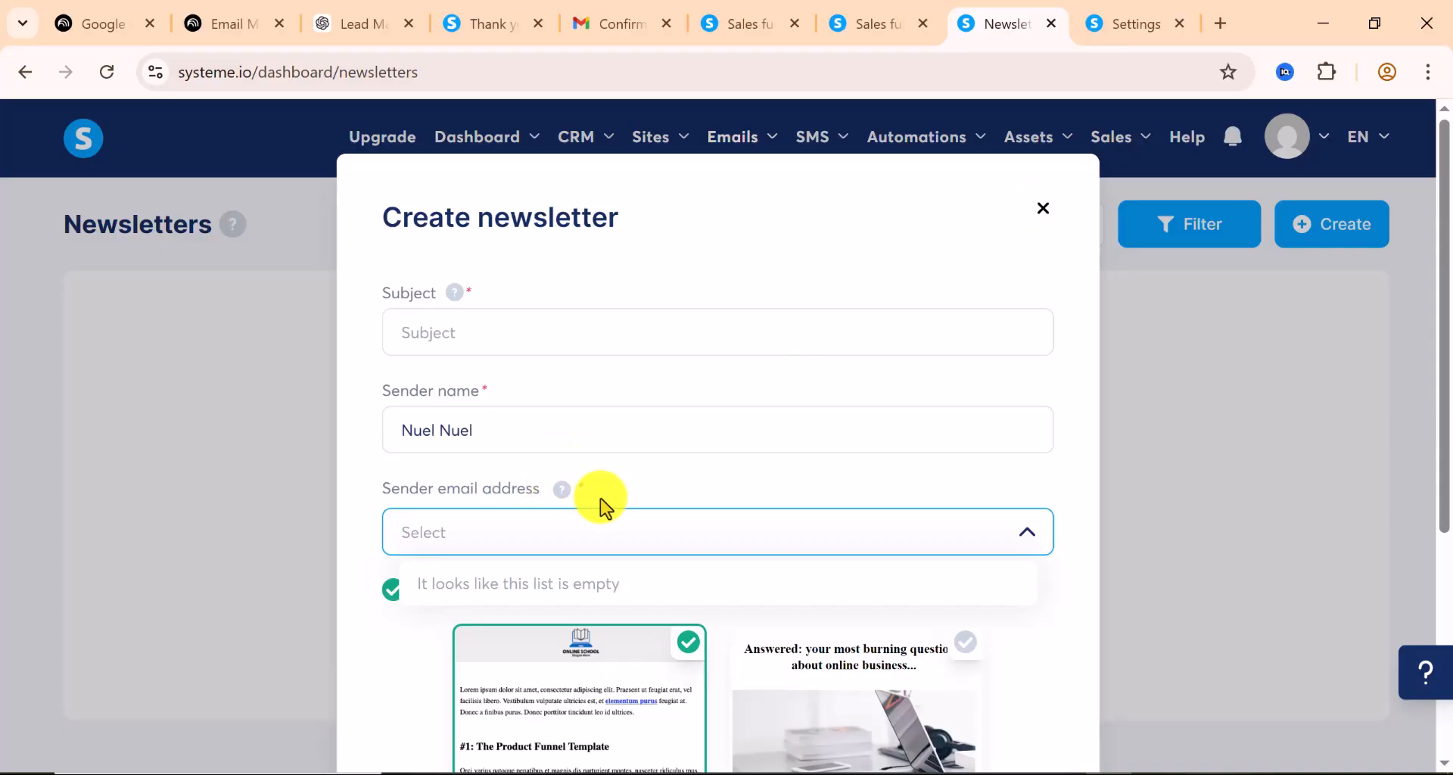
pyautogui.click(566, 501)
pyautogui.moveTo(561, 501)
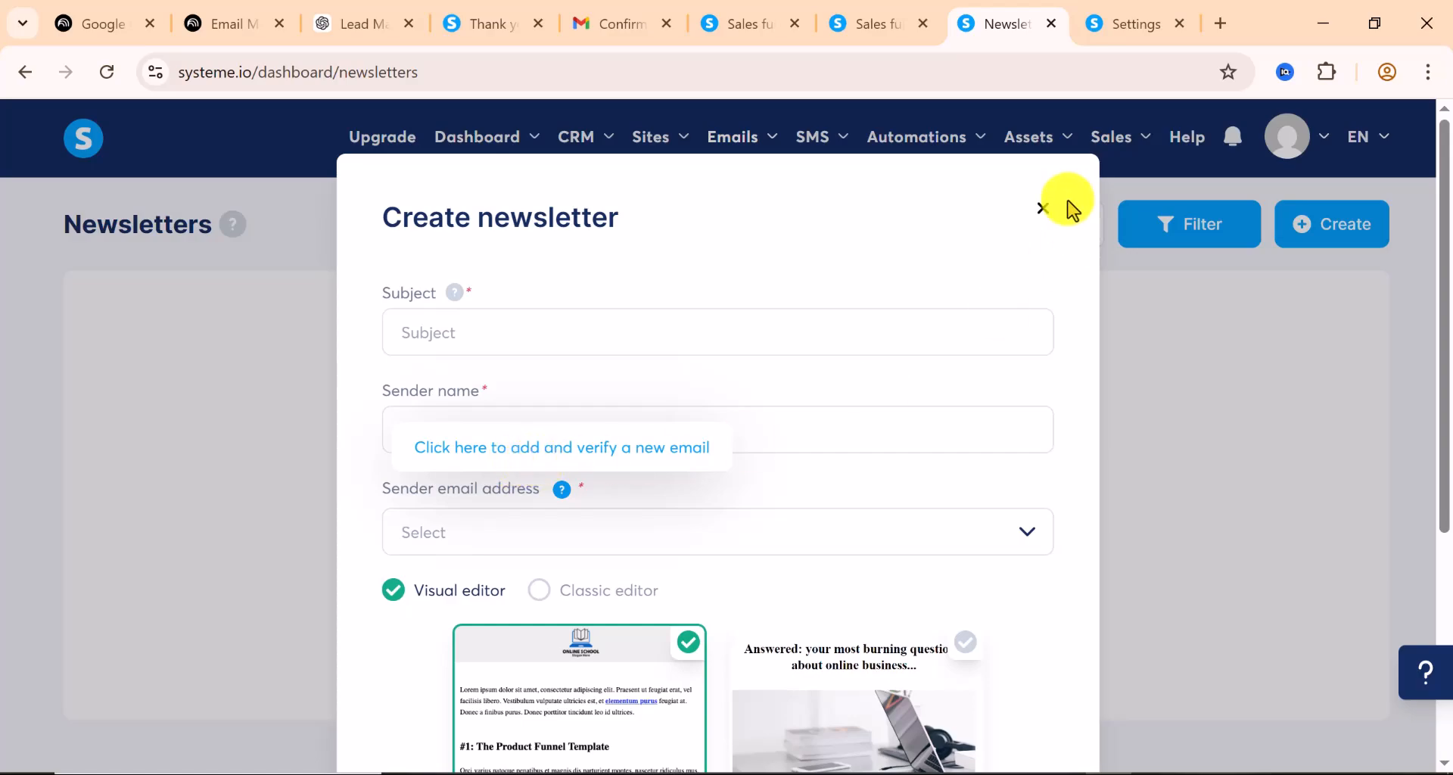
pyautogui.click(1043, 209)
# Go to account Settings and open the Emails settings page
pyautogui.moveTo(1293, 159)
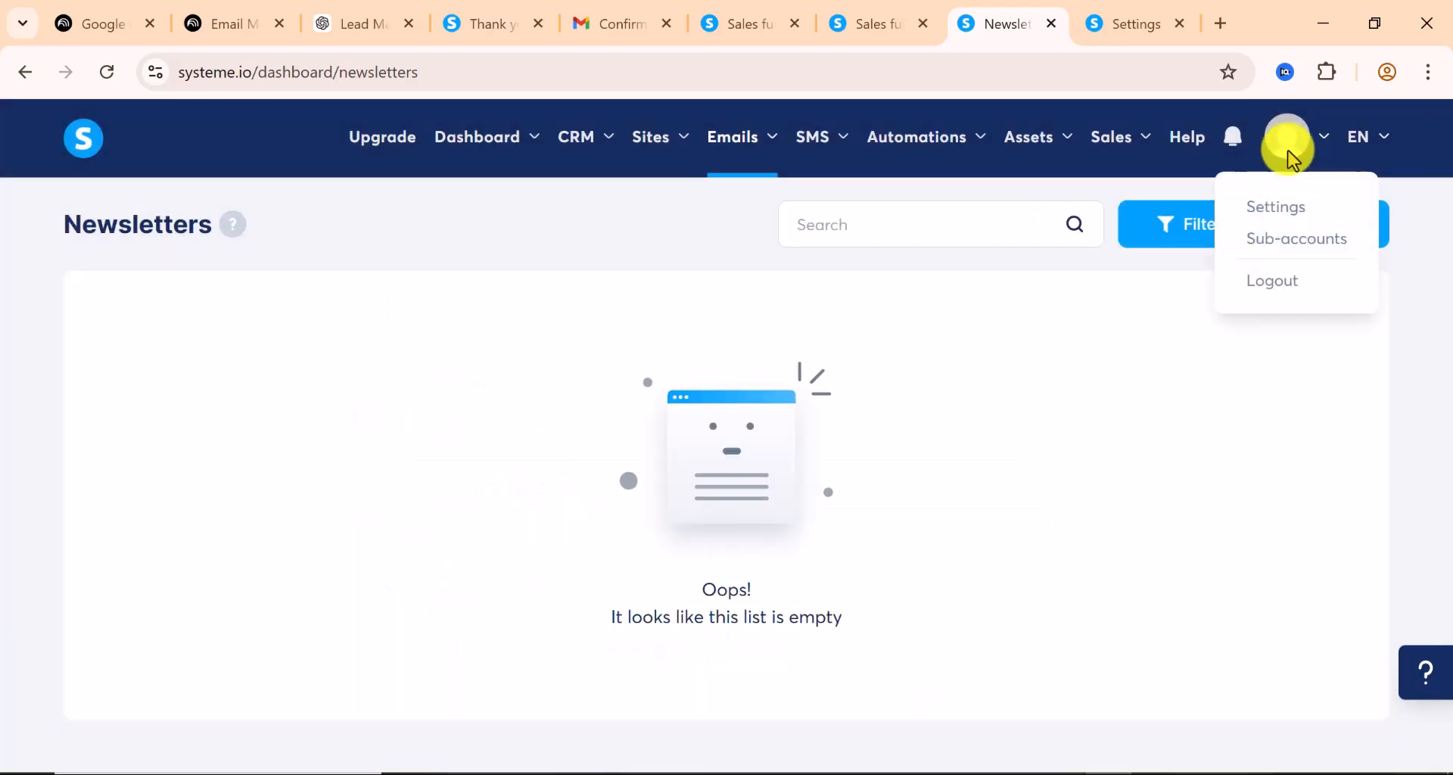
pyautogui.click(1288, 206)
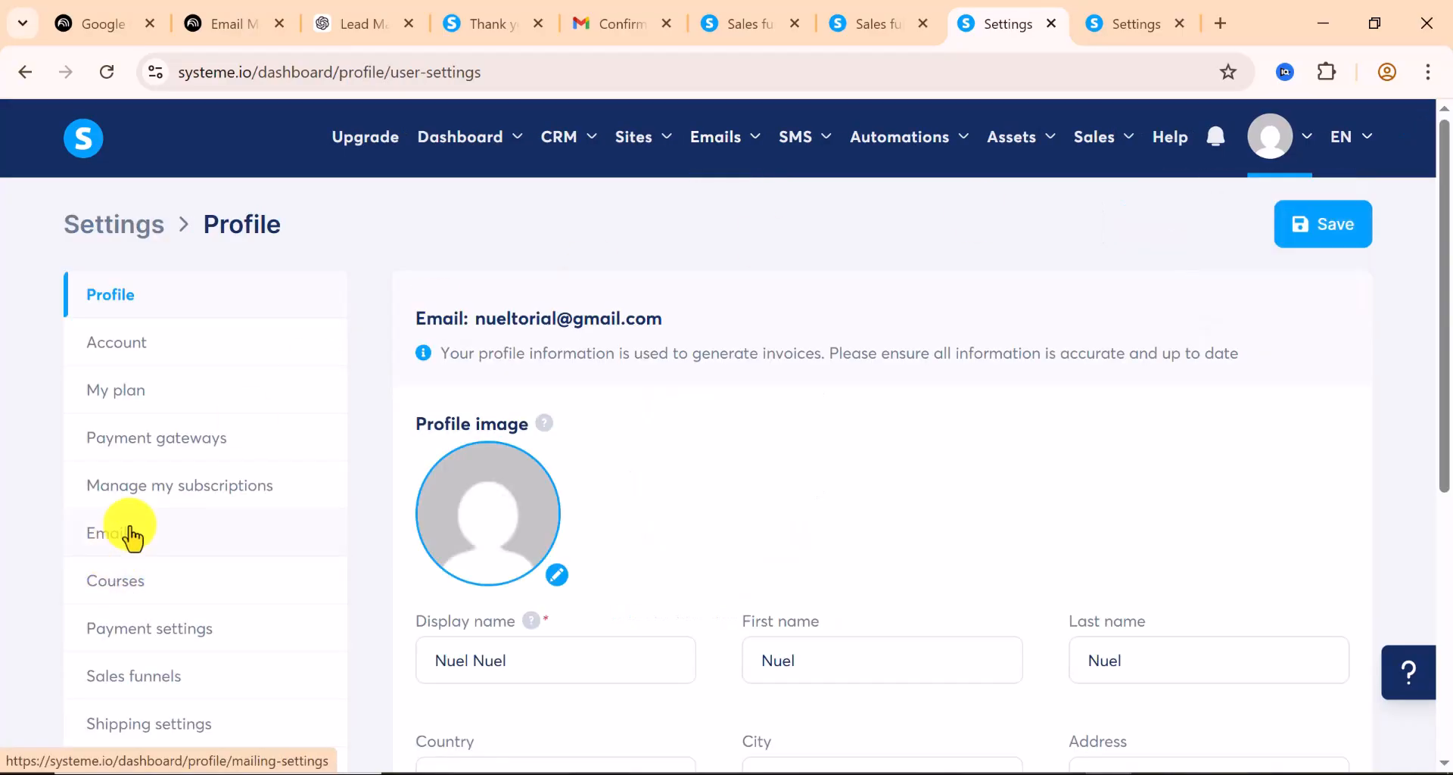
pyautogui.click(132, 536)
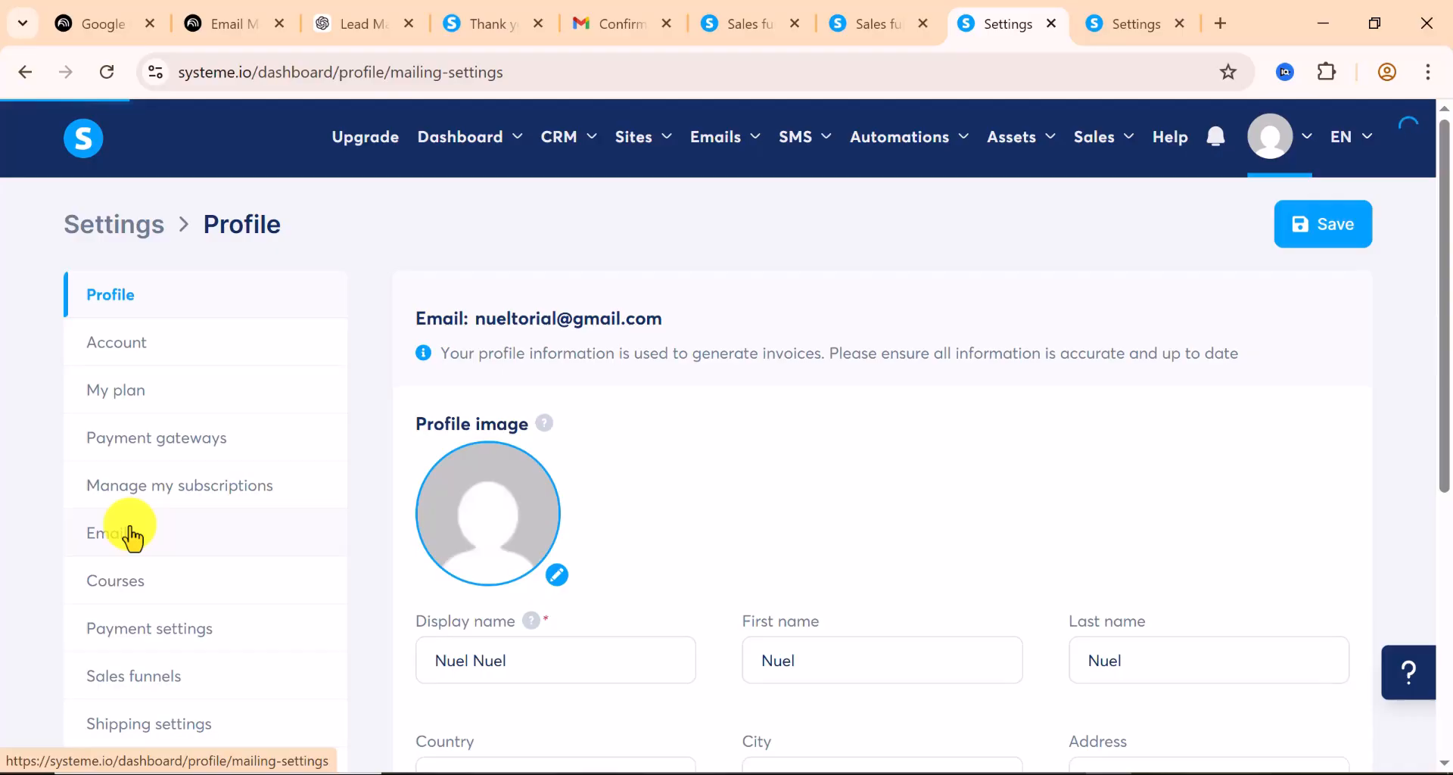
# Review the Domains, Verified email addresses and Sender sections: no domains, one verified address
pyautogui.scroll(-1, 475, 498)
pyautogui.scroll(-2, 500, 439)
pyautogui.scroll(-2, 869, 477)
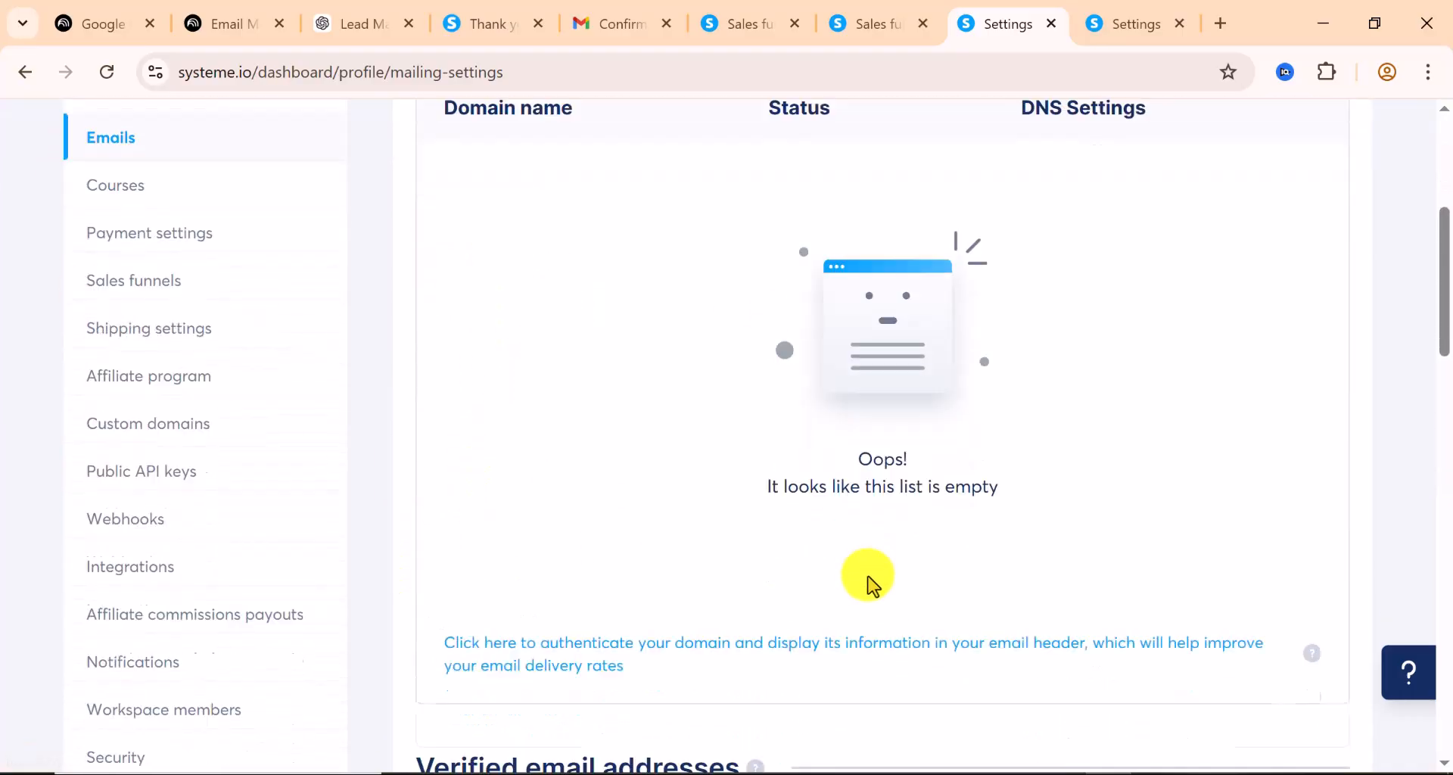
pyautogui.scroll(-2, 867, 514)
pyautogui.scroll(-3, 909, 526)
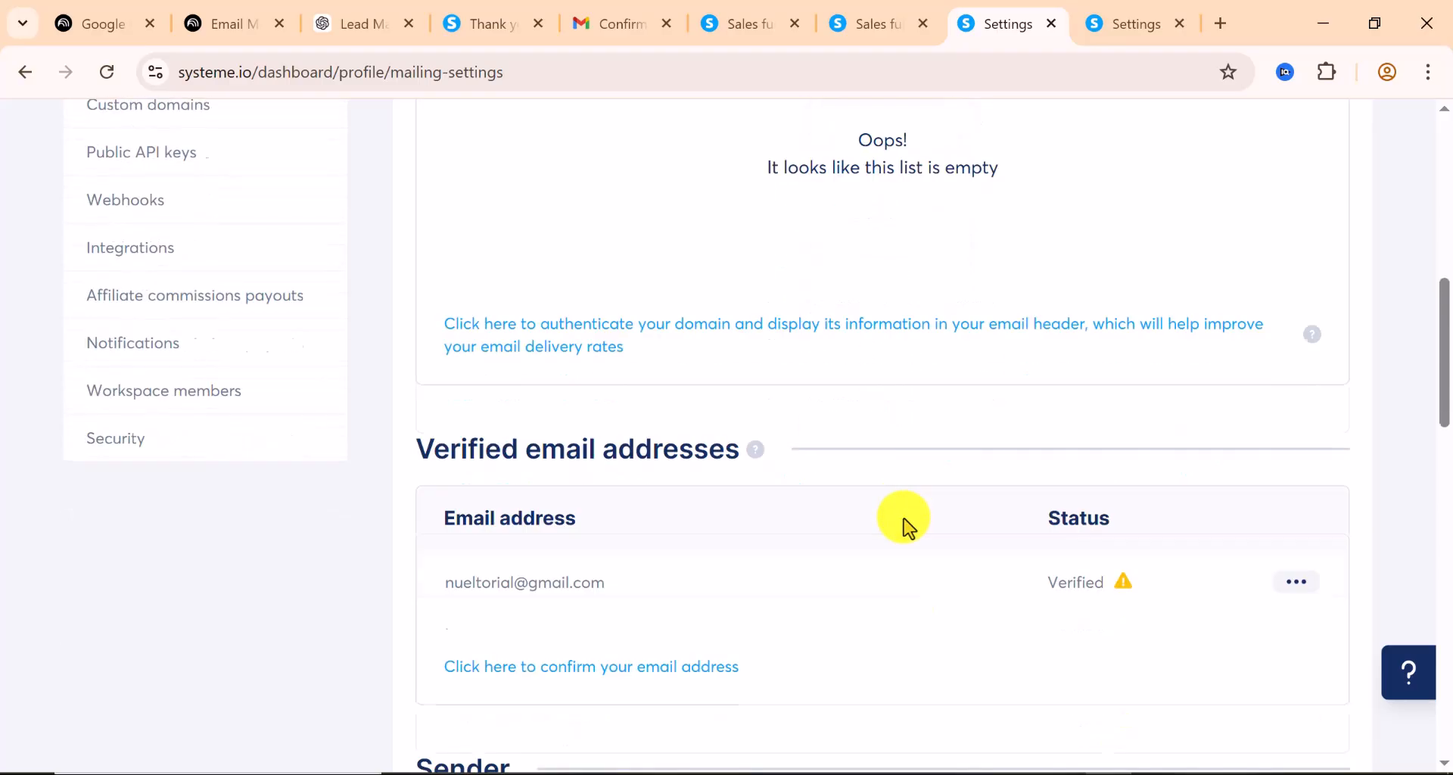
pyautogui.scroll(-3, 908, 526)
pyautogui.scroll(-4, 674, 526)
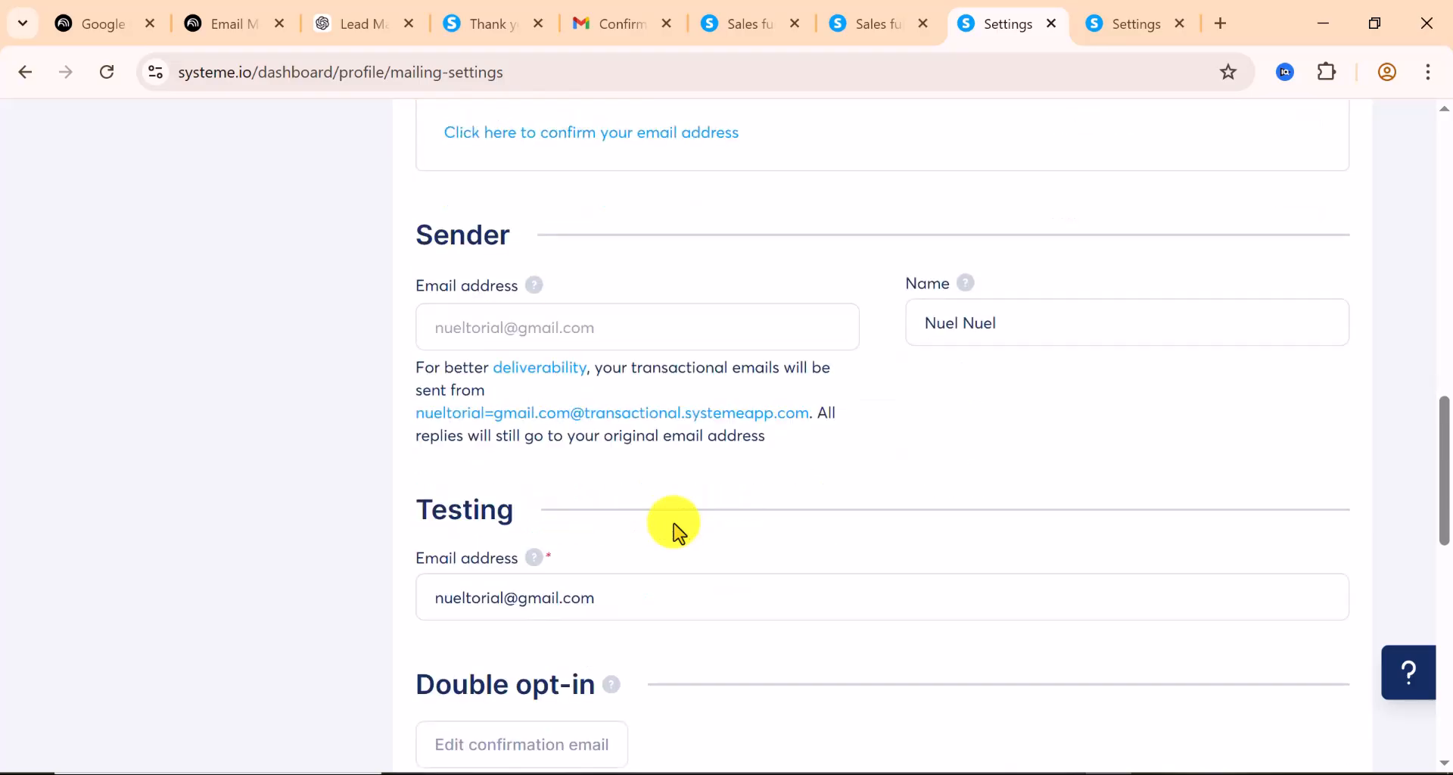
pyautogui.scroll(-5, 673, 523)
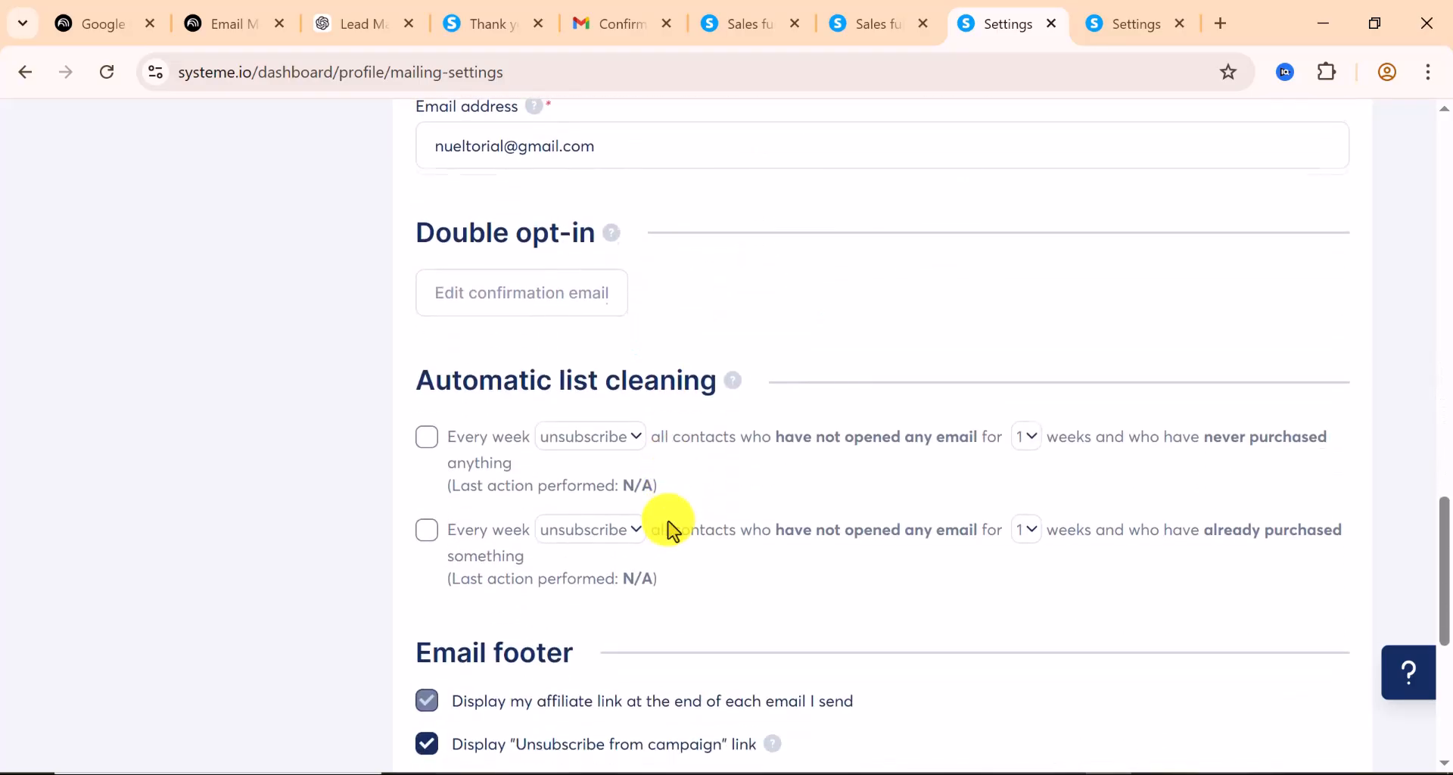
pyautogui.scroll(10, 668, 521)
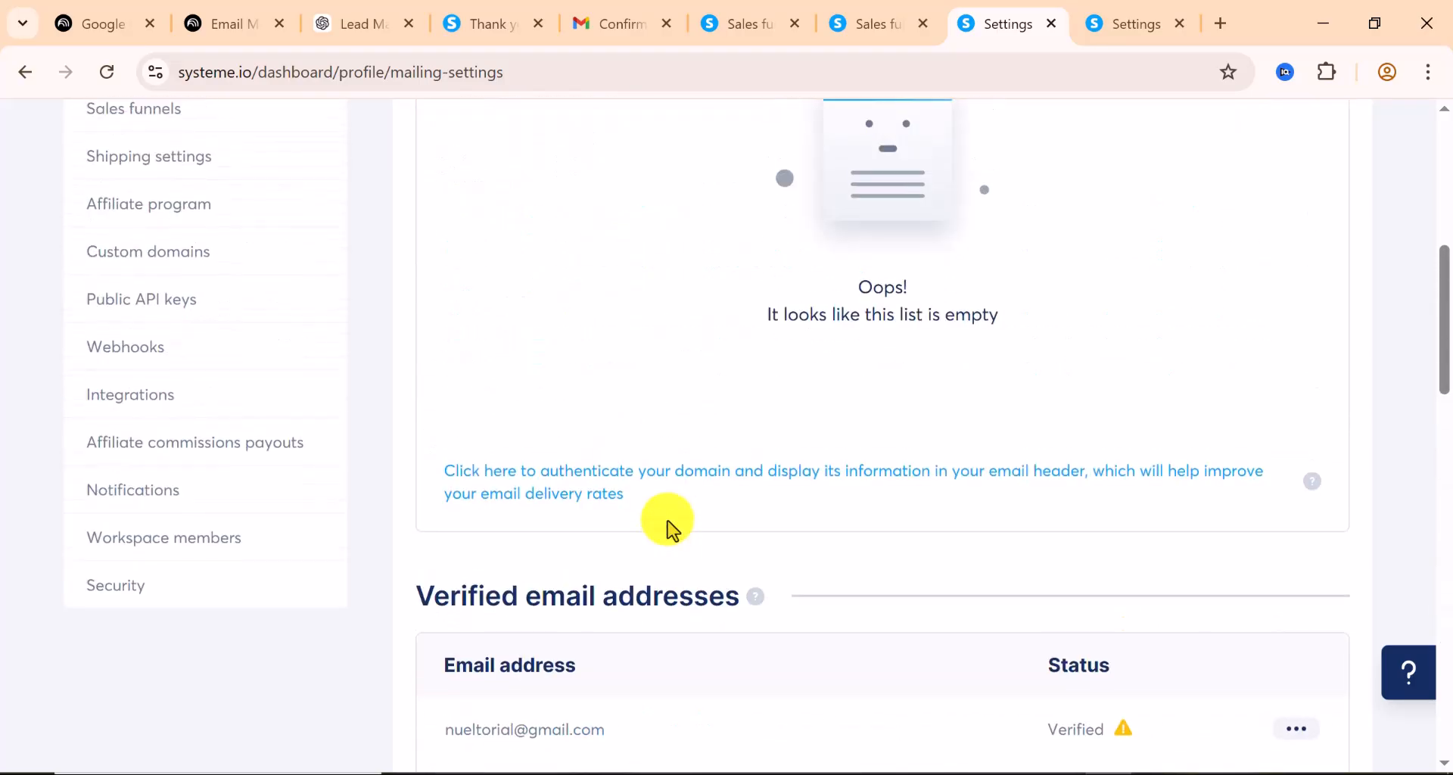
pyautogui.scroll(5, 669, 526)
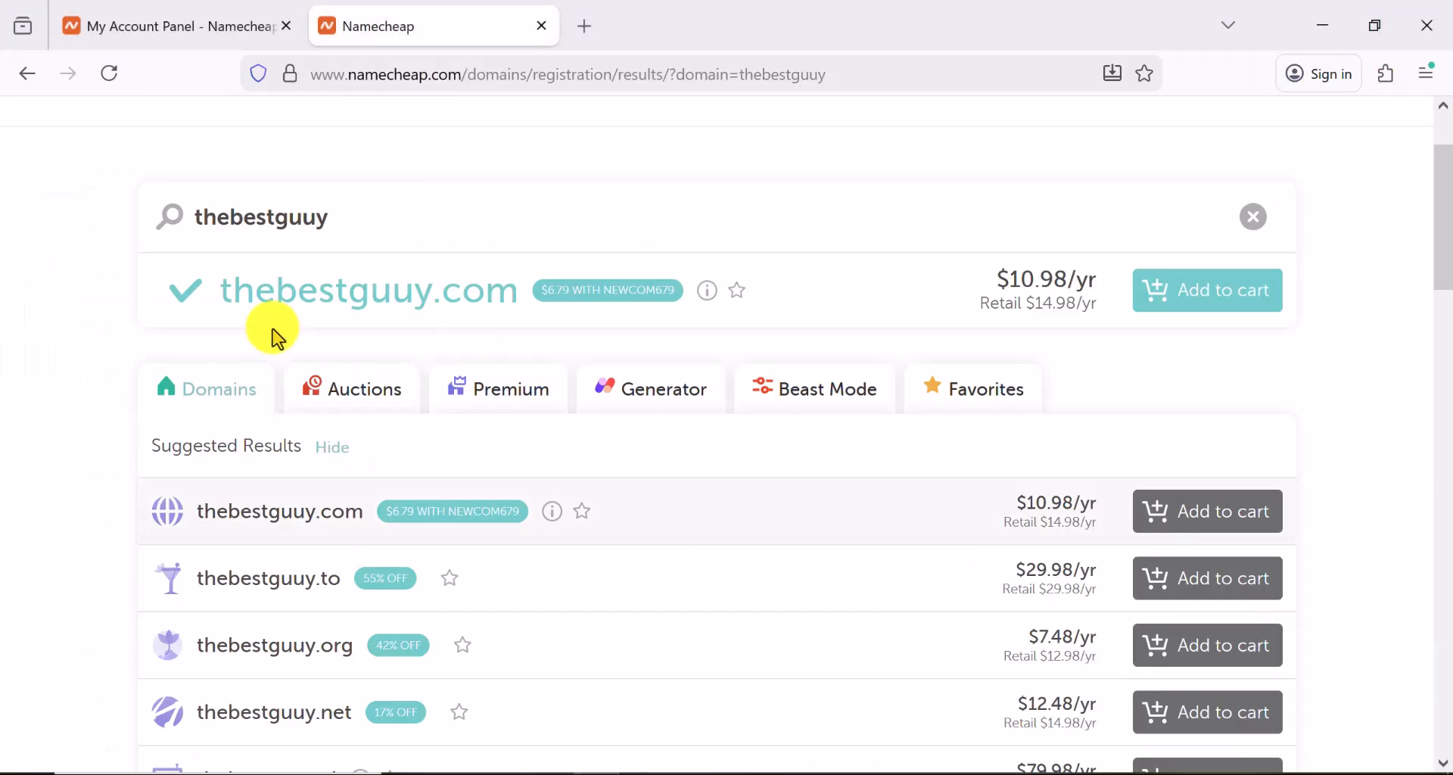
# Copy the NEWCOM679 promo code and add thebestguuy.com ($10.98/yr) to the cart
pyautogui.scroll(2, 269, 334)
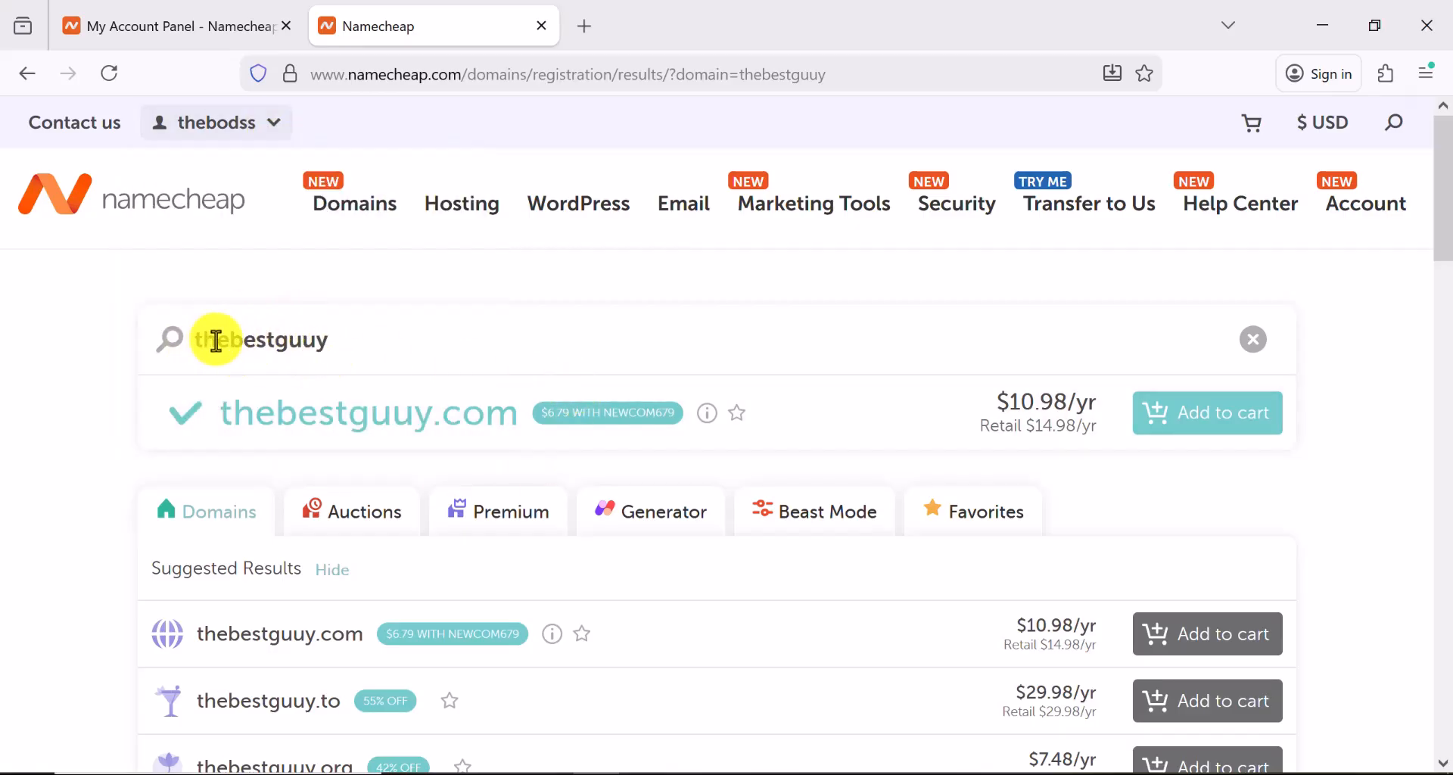
pyautogui.scroll(-2, 292, 344)
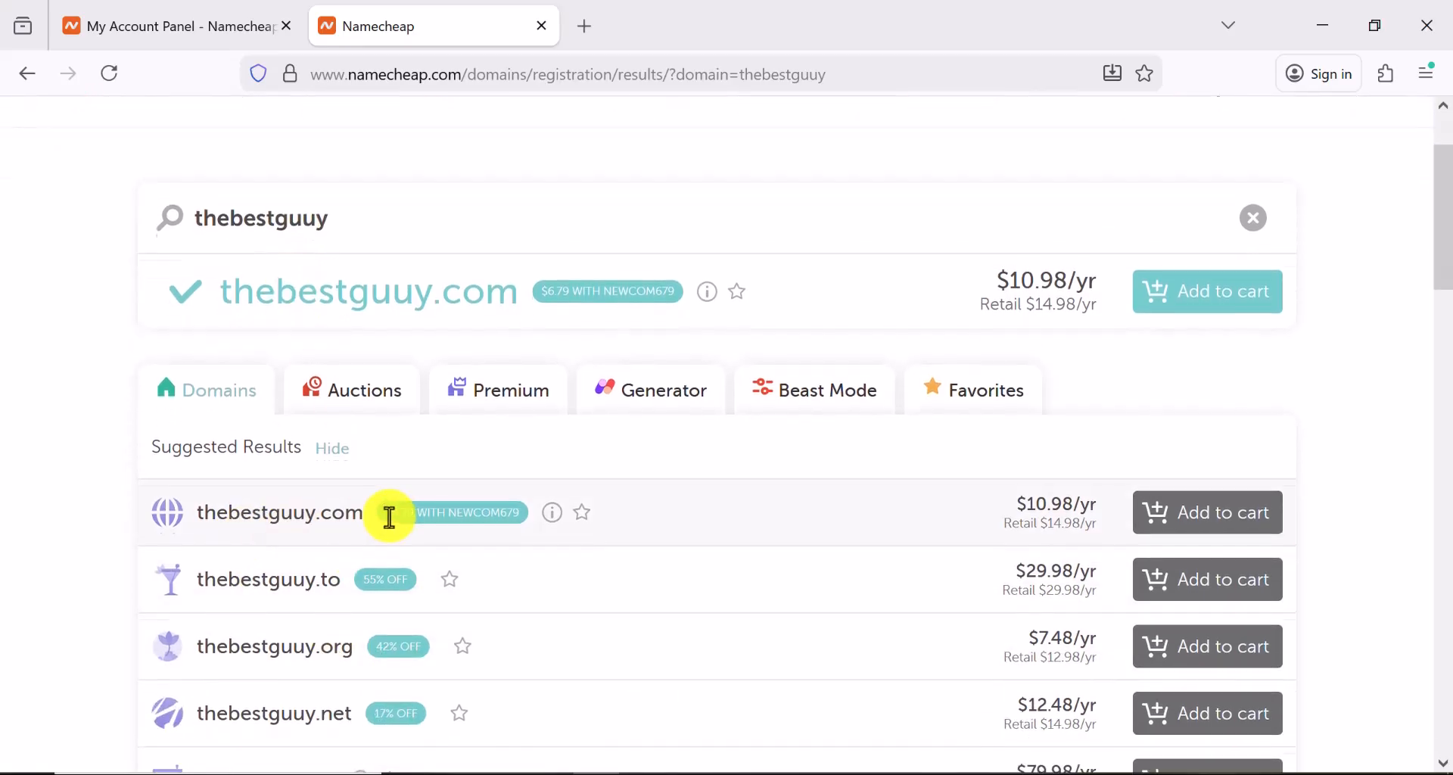
pyautogui.scroll(2, 529, 492)
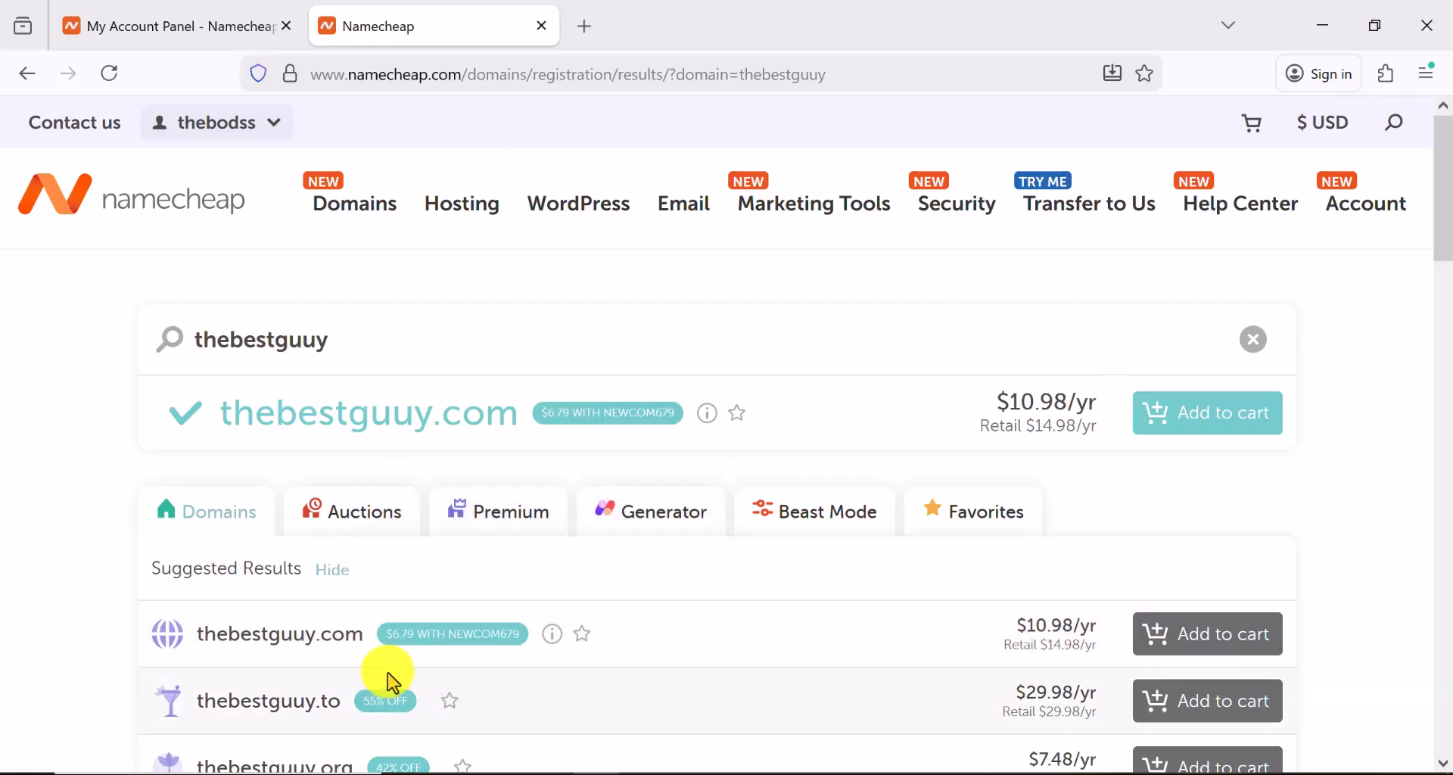
pyautogui.moveTo(517, 632); pyautogui.dragTo(468, 635)
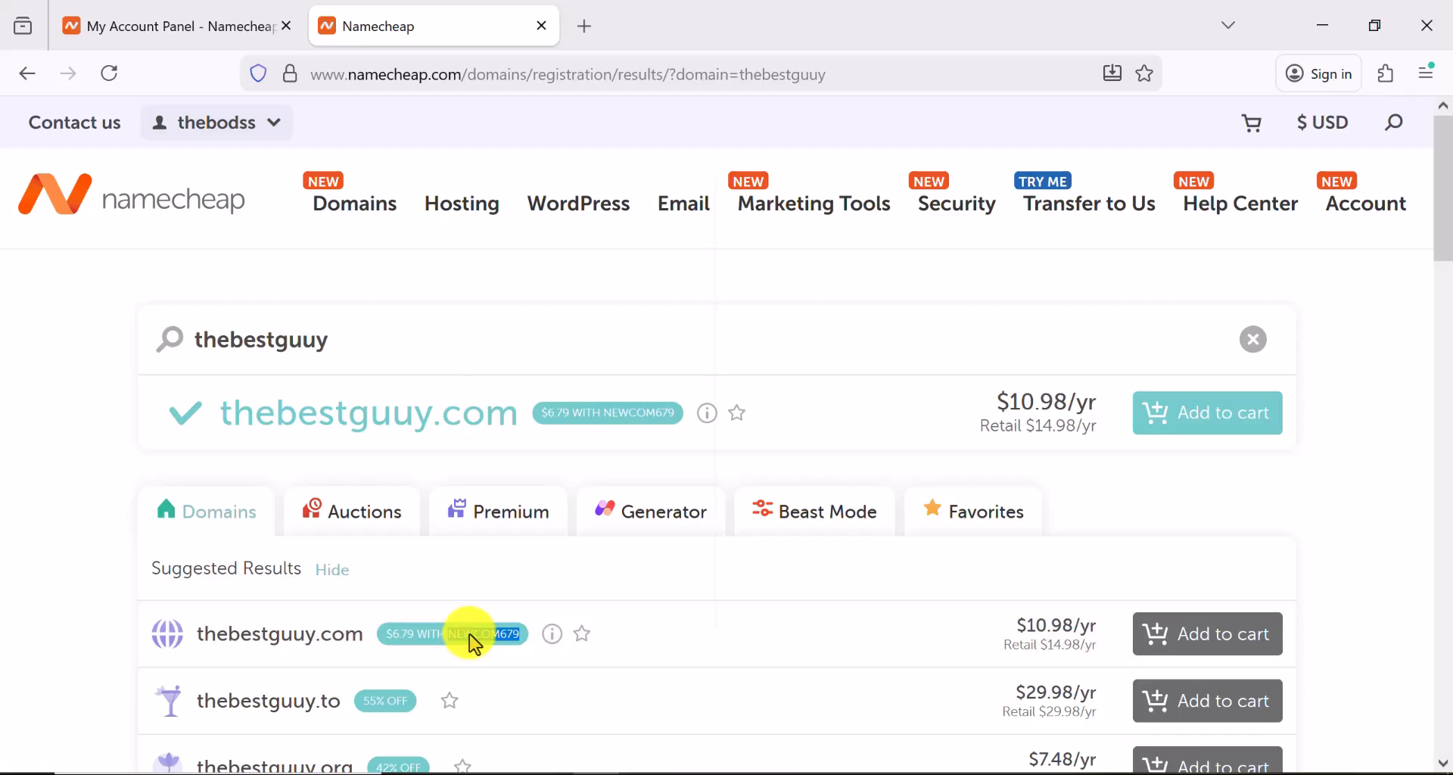
pyautogui.rightClick(470, 633)
pyautogui.click(522, 204)
pyautogui.click(1202, 630)
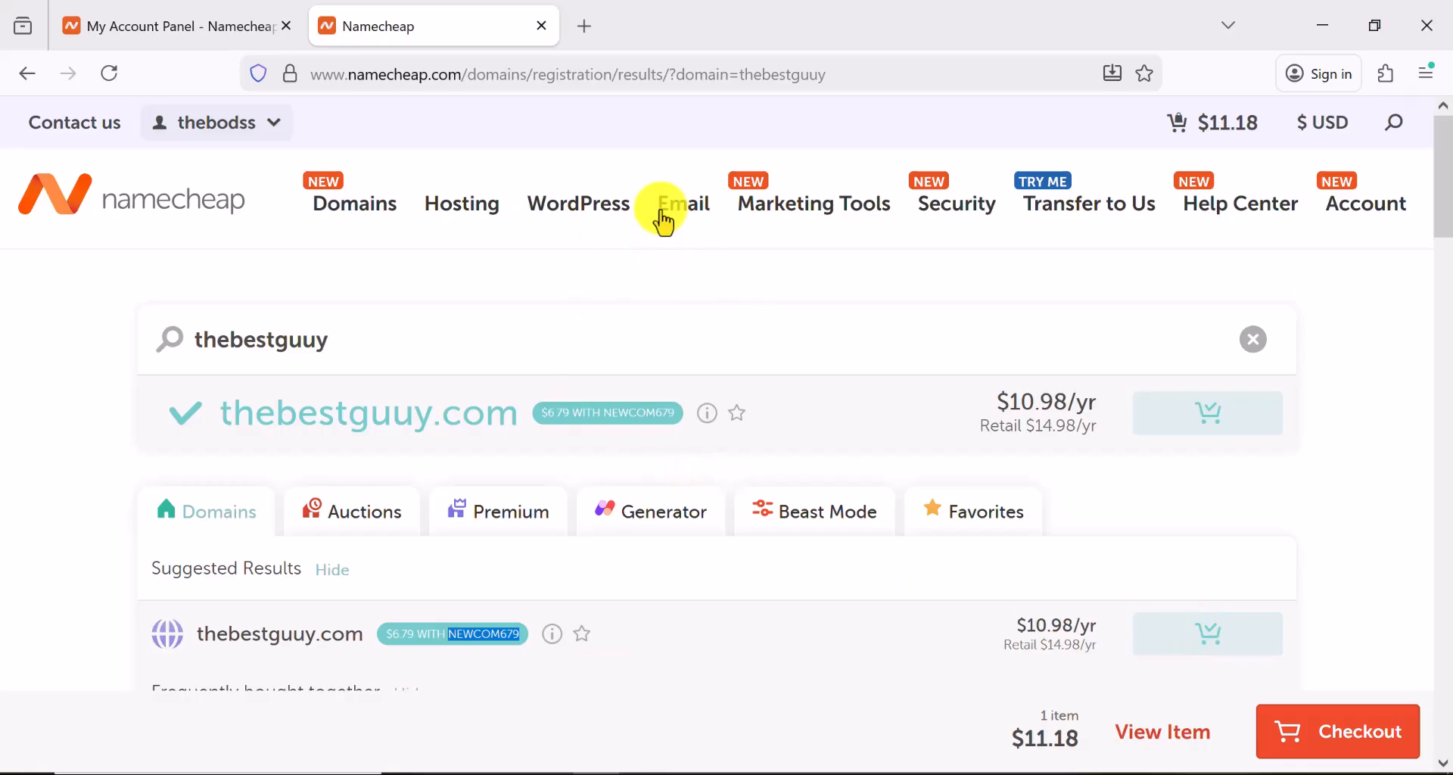
# From Email > Business Email pricing, choose the free-trial Starter plan
pyautogui.moveTo(672, 219)
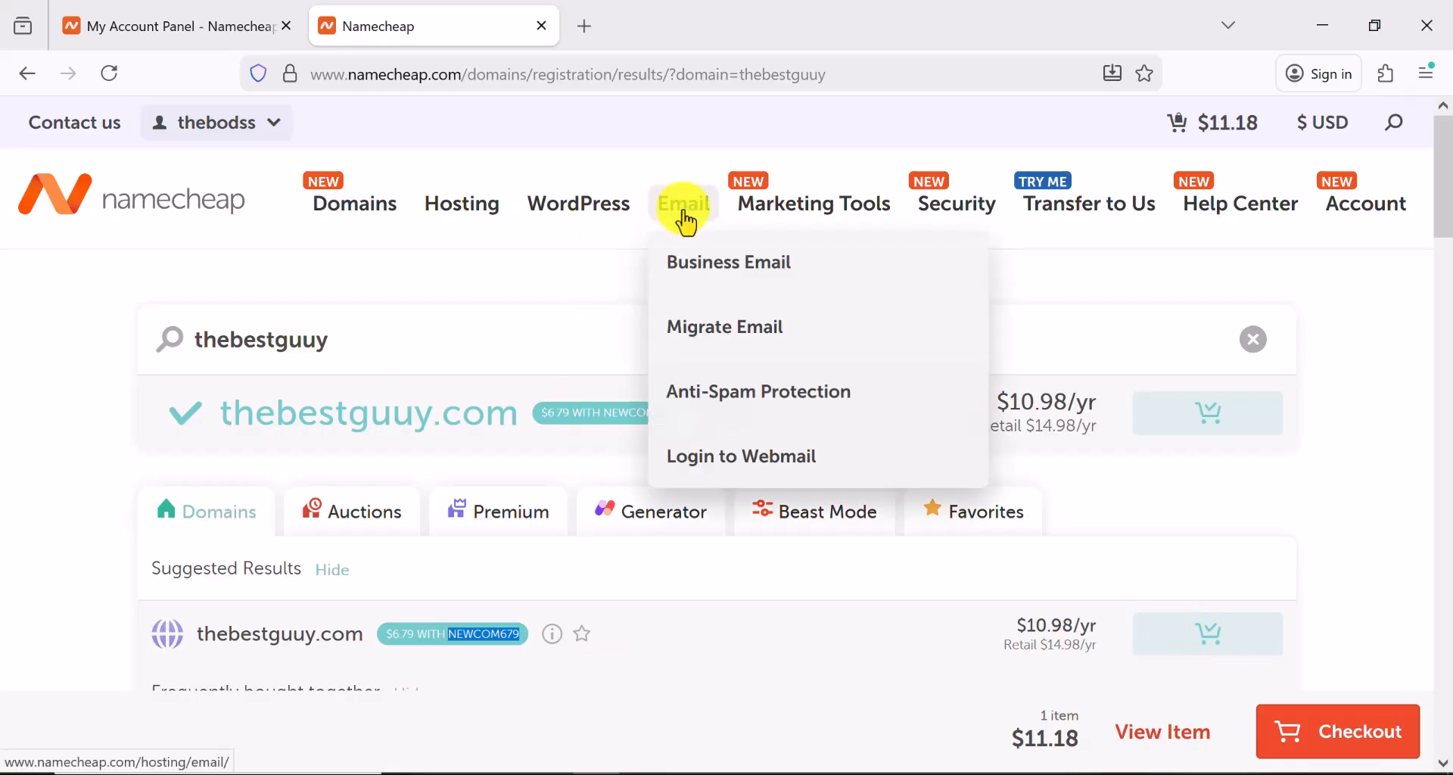
pyautogui.click(724, 278)
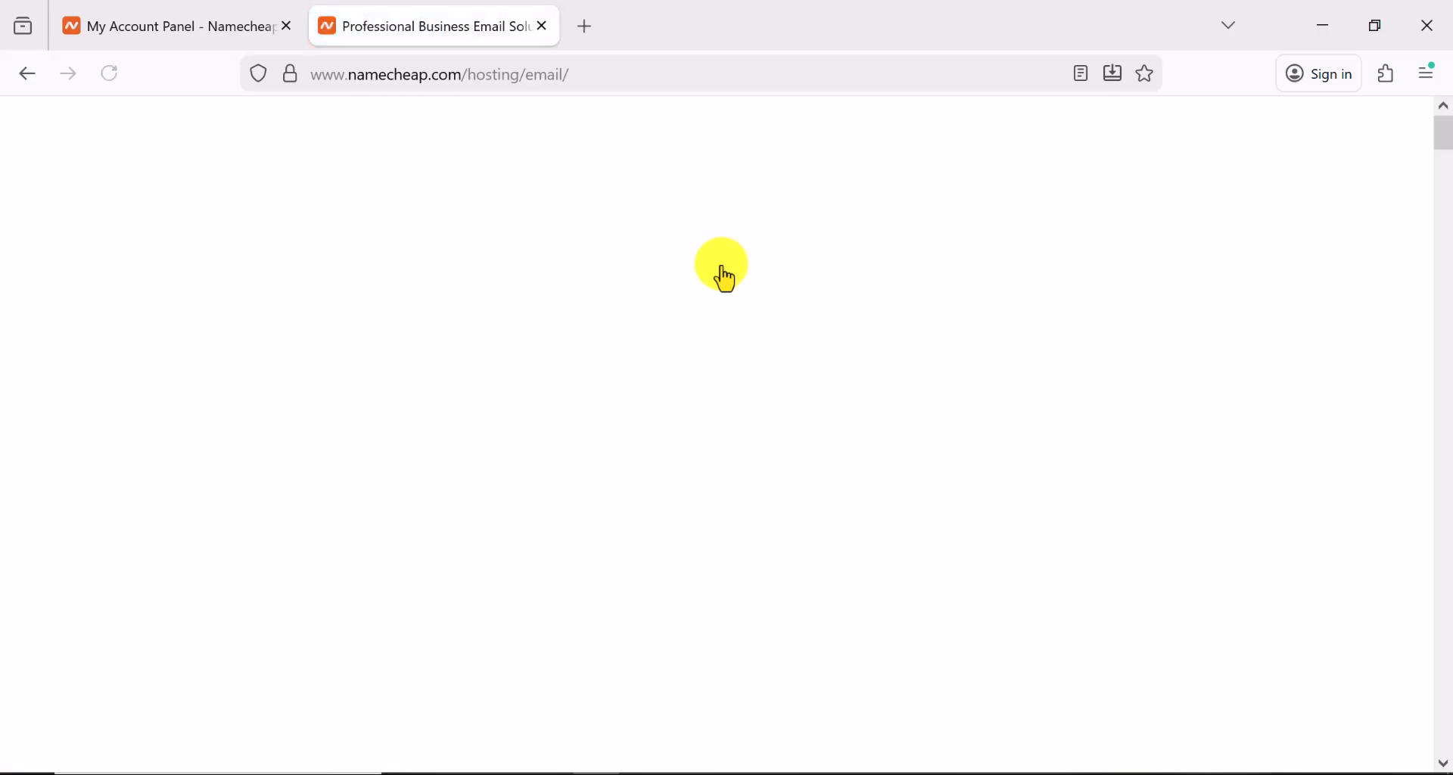
pyautogui.scroll(-6, 579, 401)
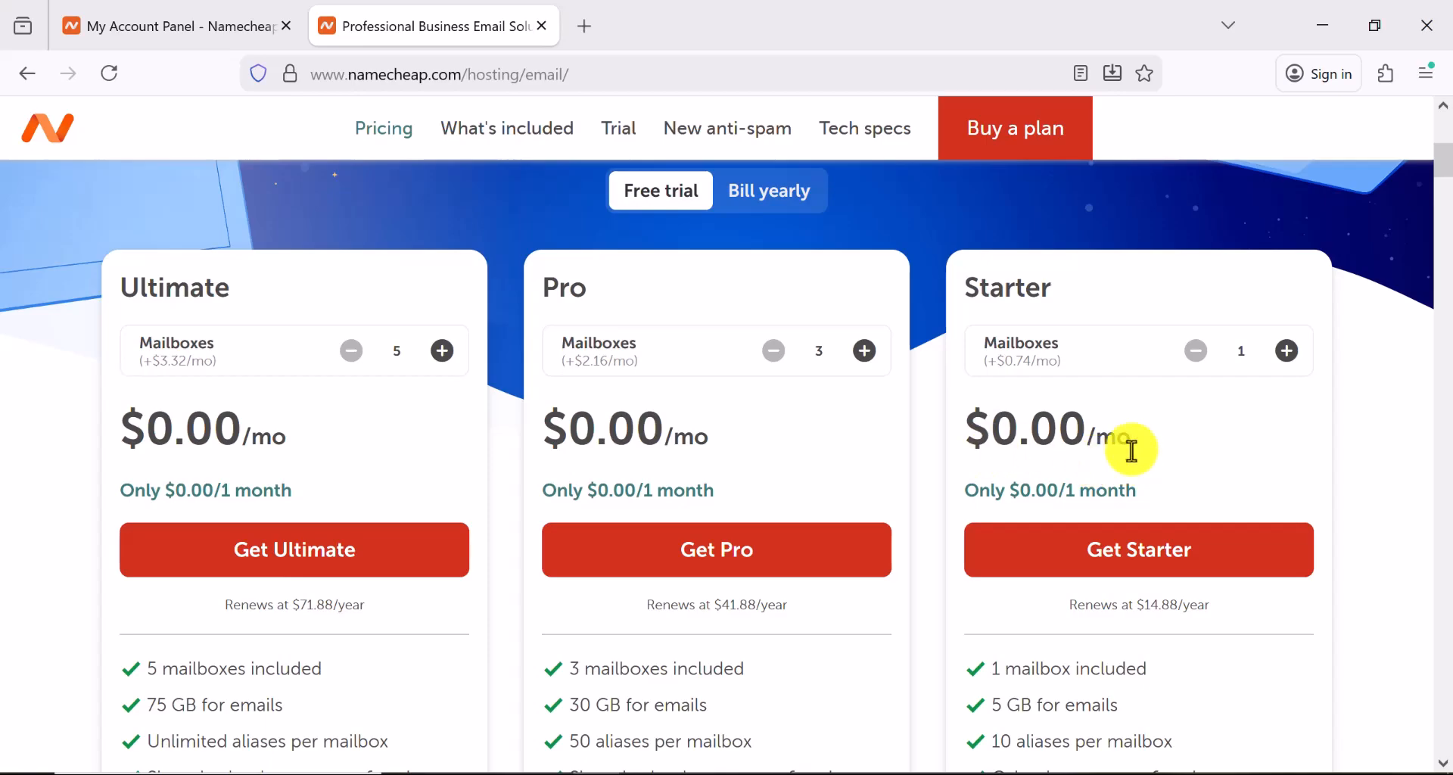
pyautogui.scroll(-3, 1109, 500)
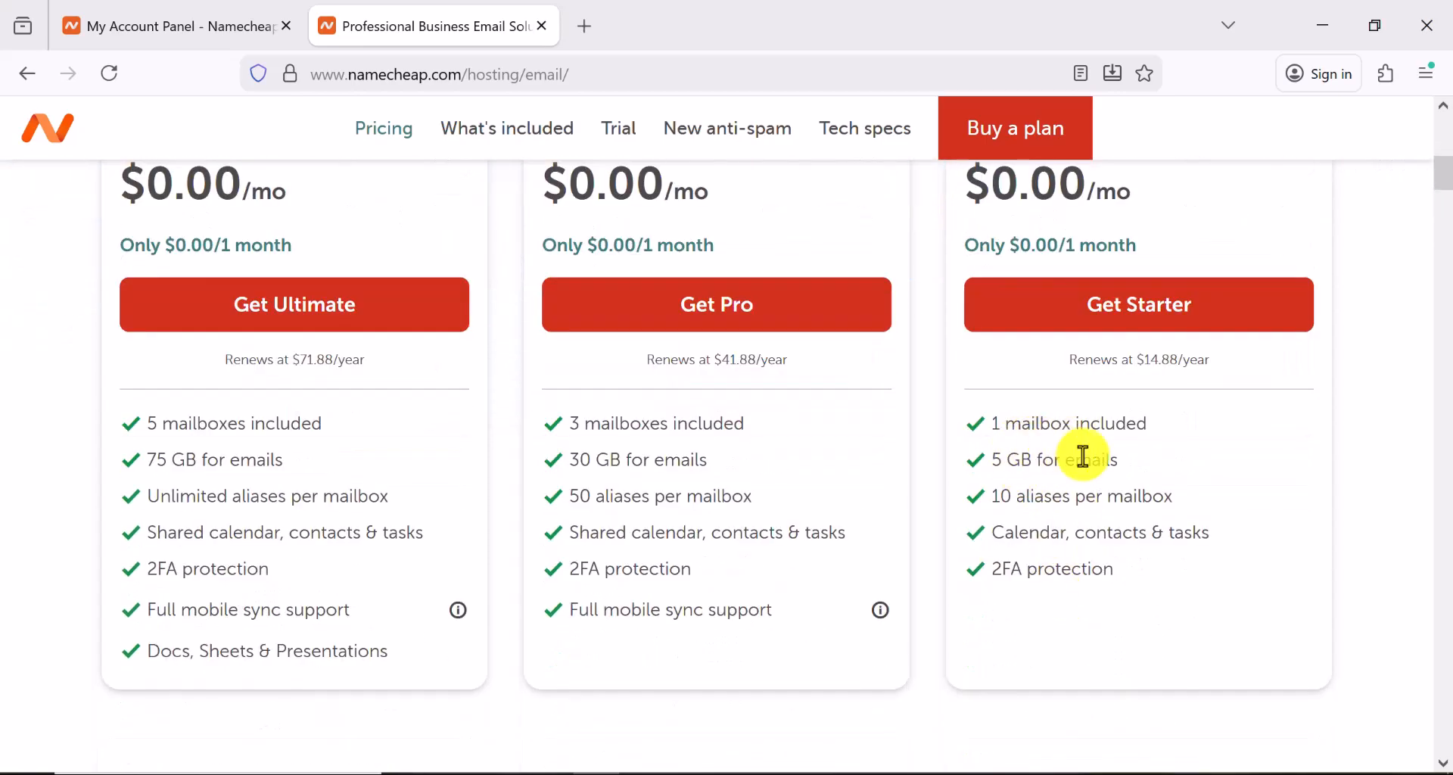
pyautogui.click(1106, 326)
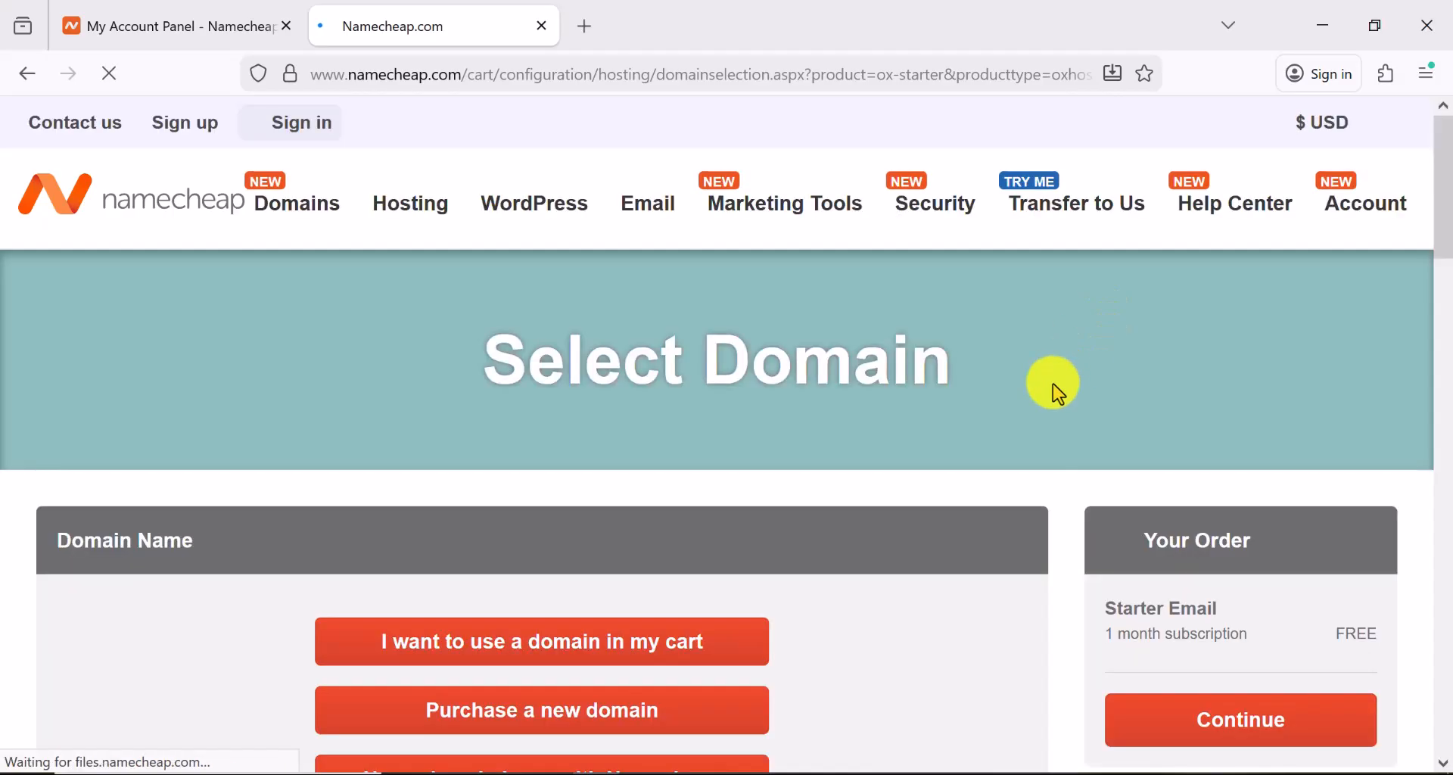
# Assign Starter Email to thebestguuy.com and continue to Options showing 1 free mailbox, $0.00 subtotal
pyautogui.scroll(-3, 1011, 399)
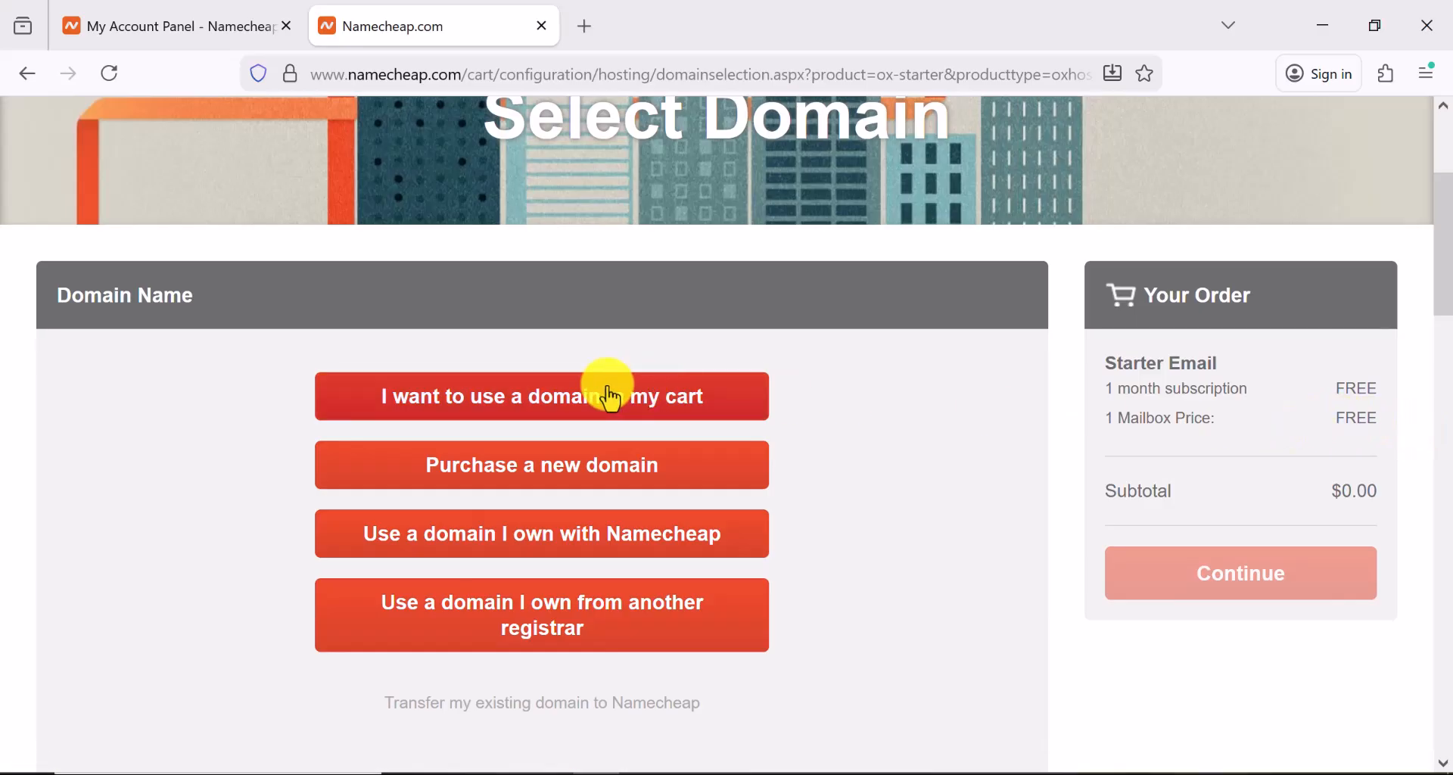
pyautogui.click(586, 397)
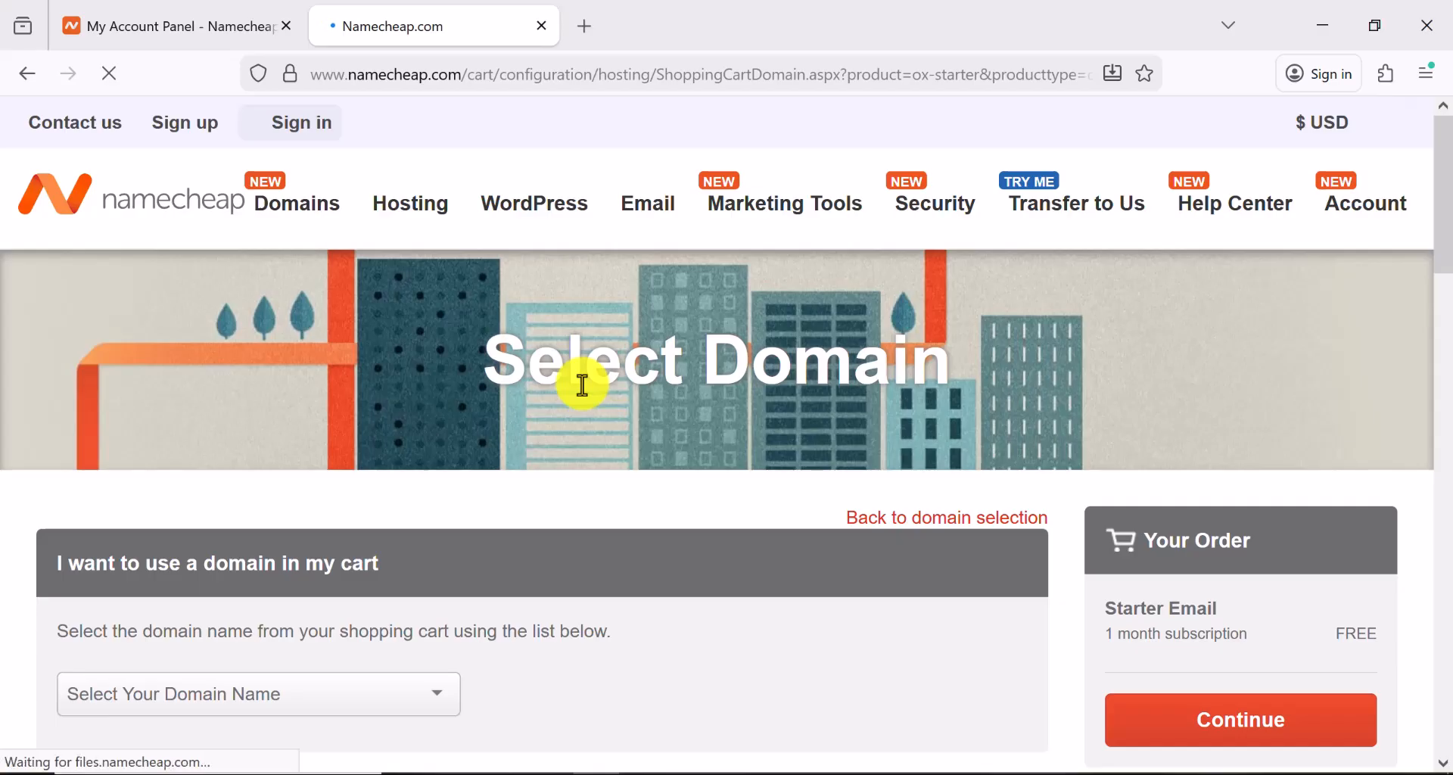
pyautogui.scroll(-3, 583, 384)
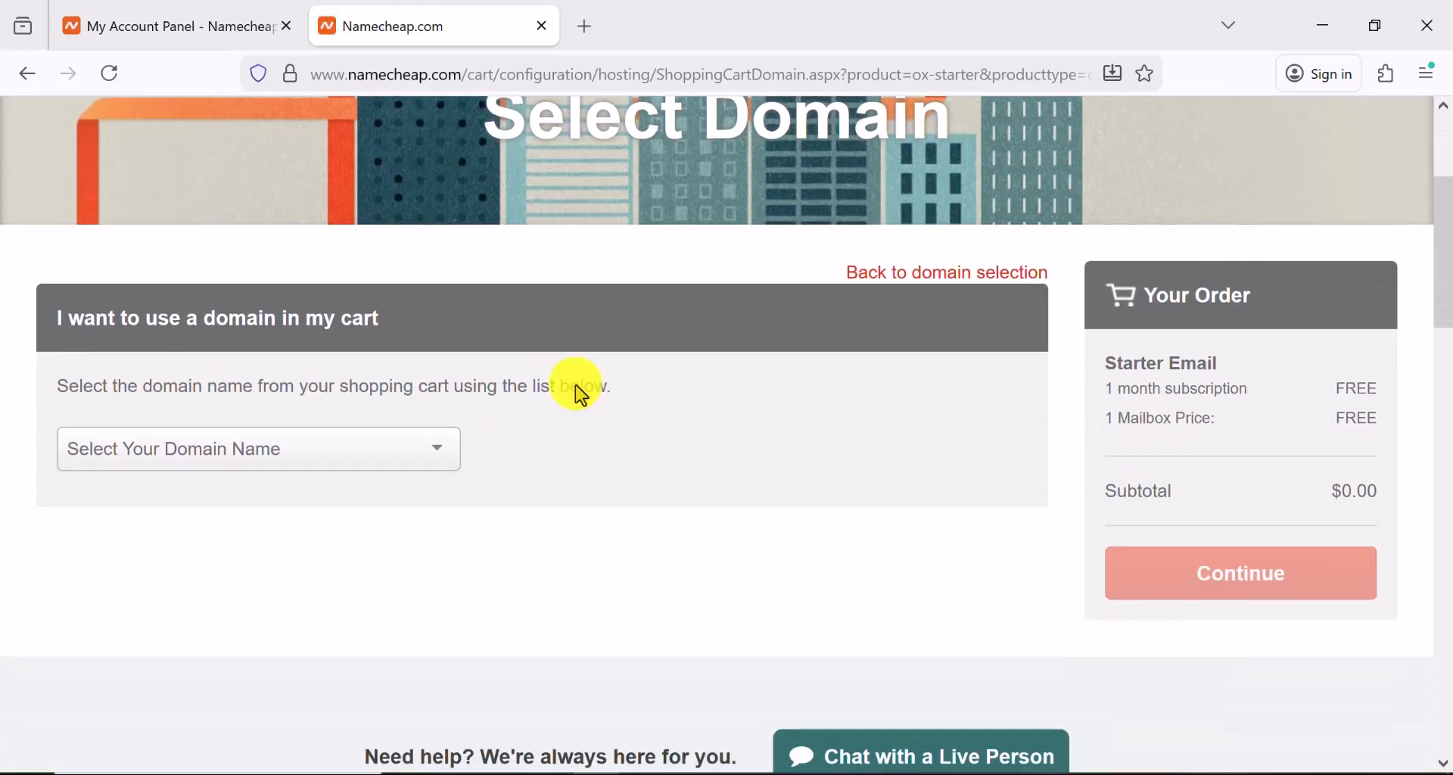
pyautogui.click(399, 447)
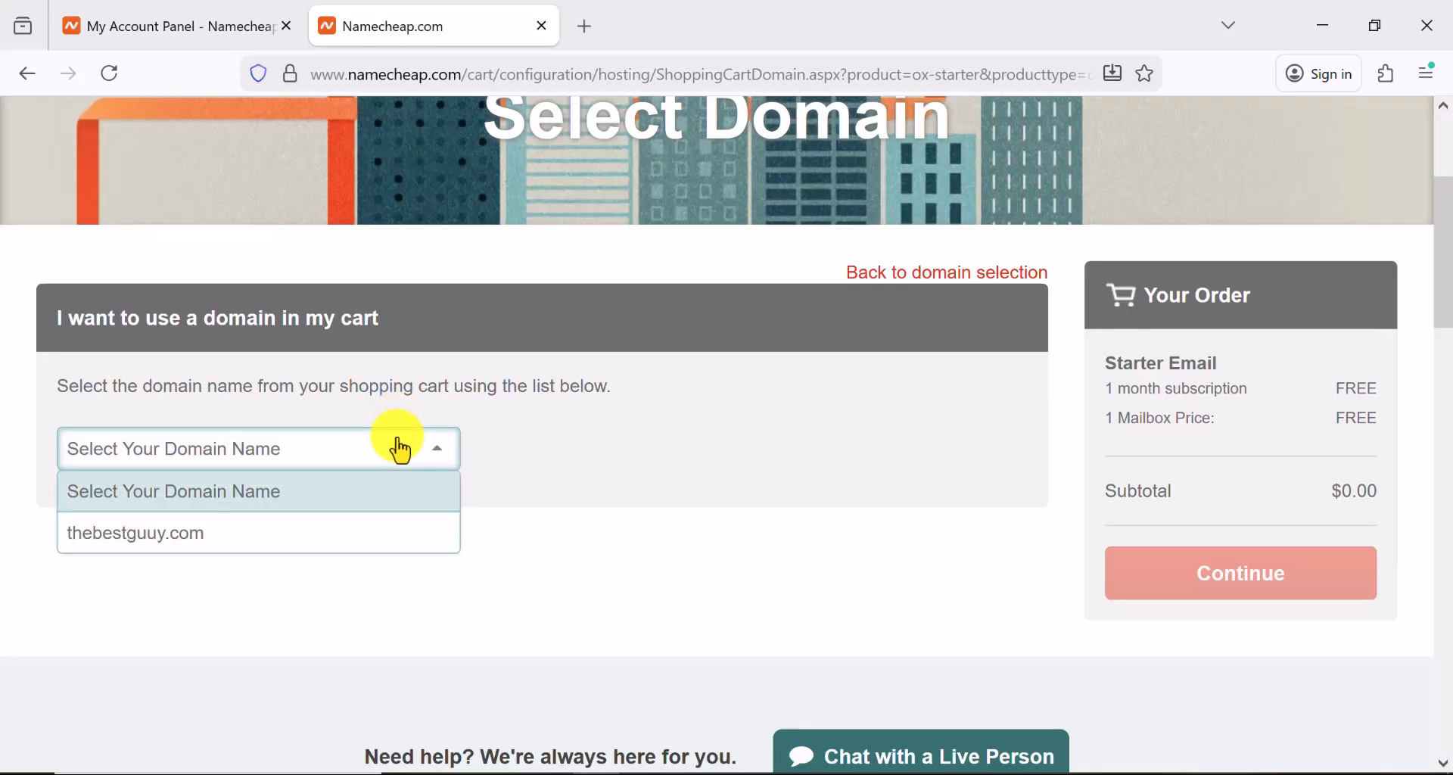
pyautogui.click(334, 535)
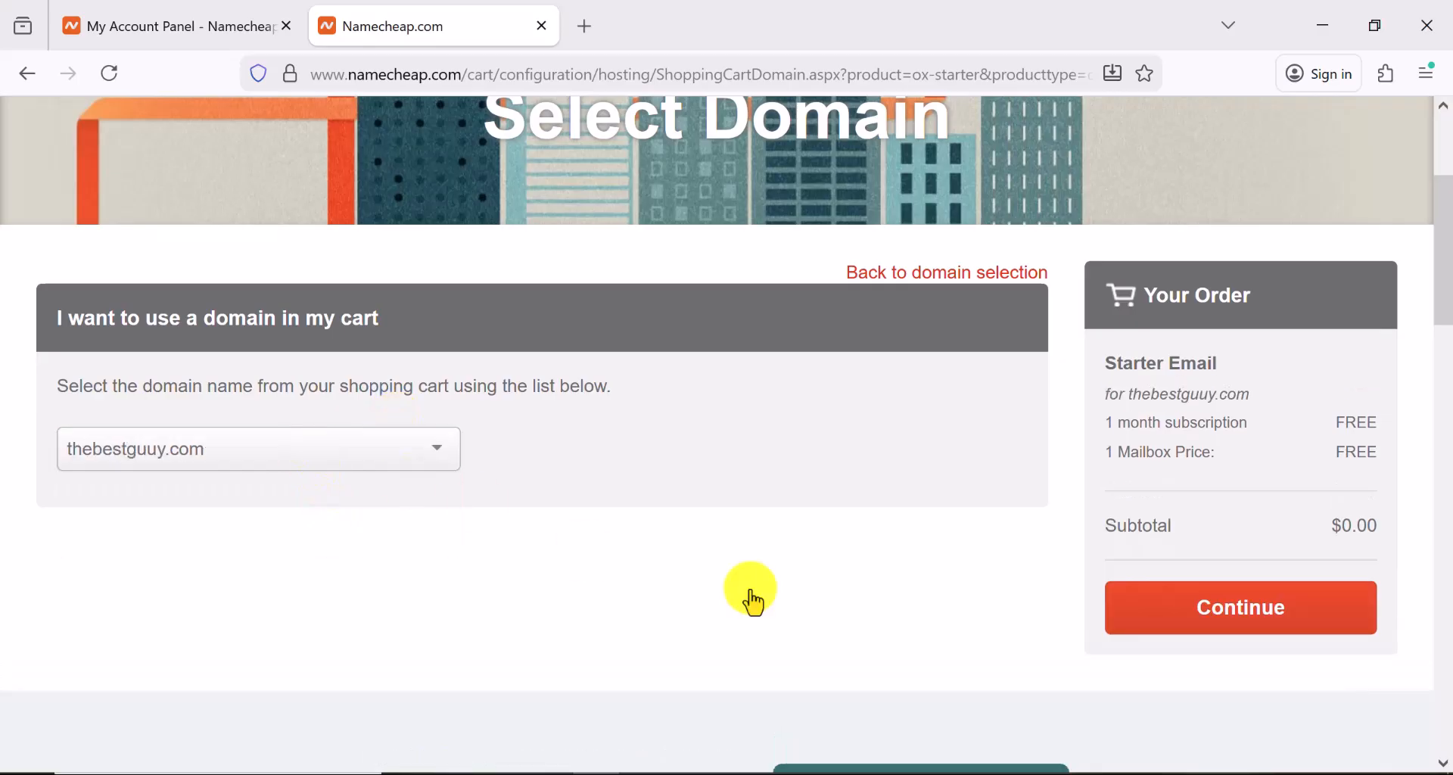
pyautogui.scroll(2, 1294, 586)
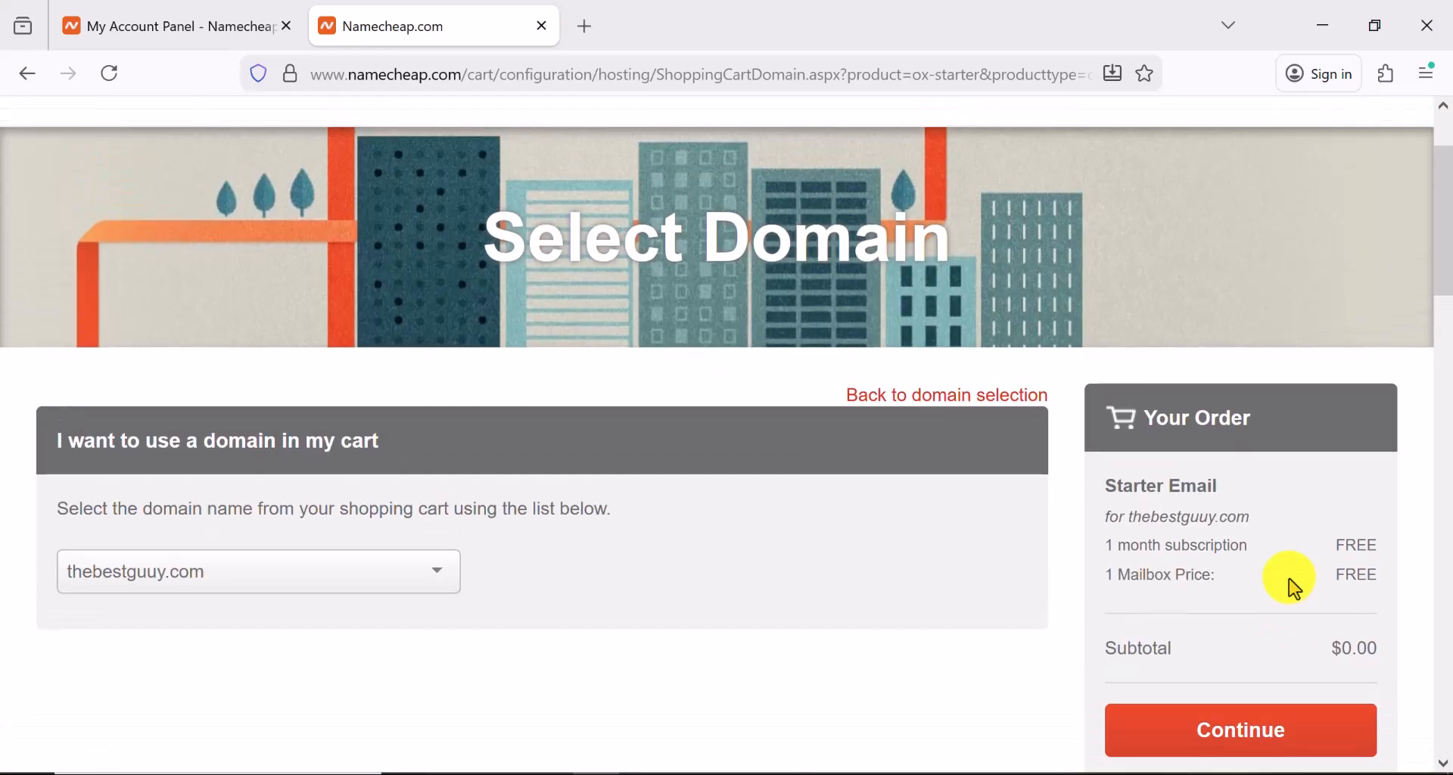
pyautogui.scroll(-2, 1286, 590)
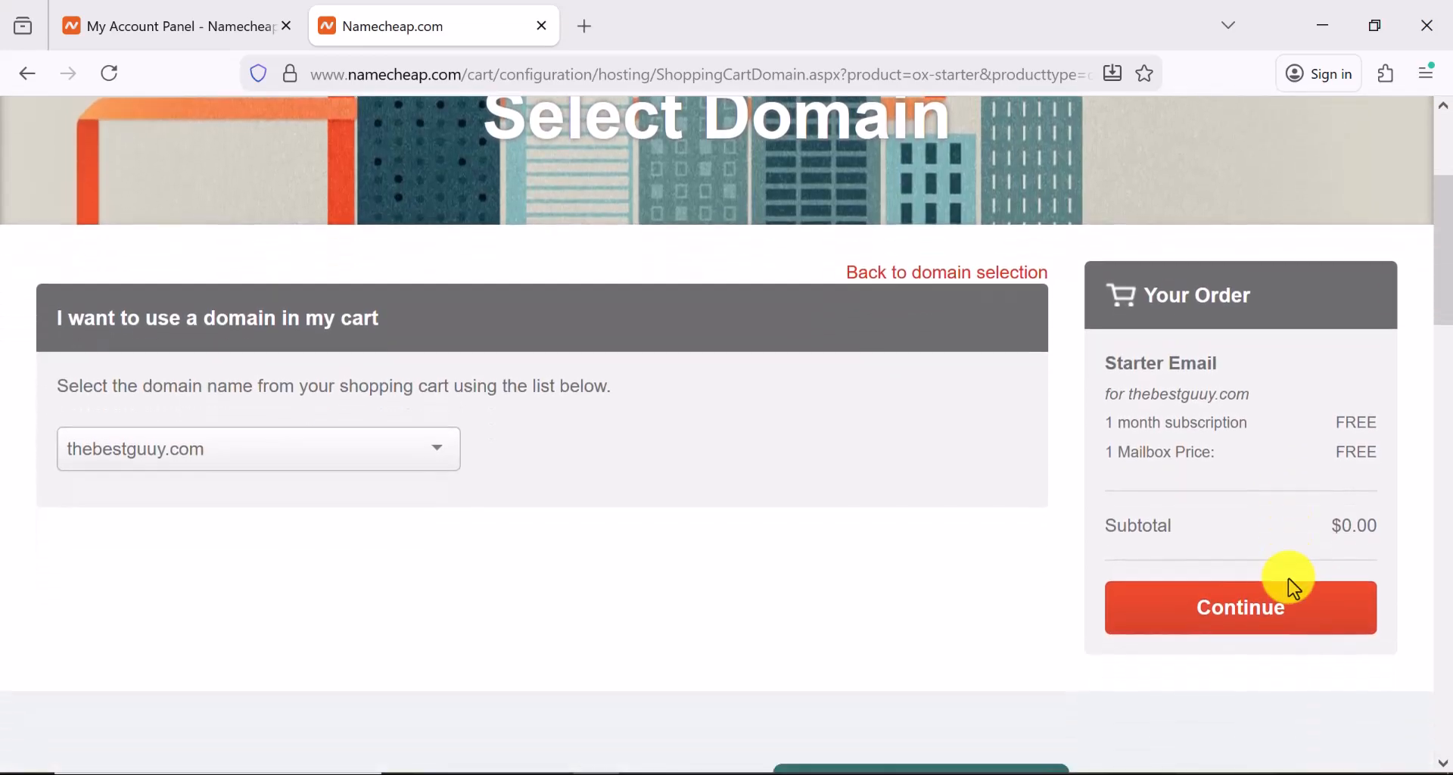
pyautogui.click(1256, 620)
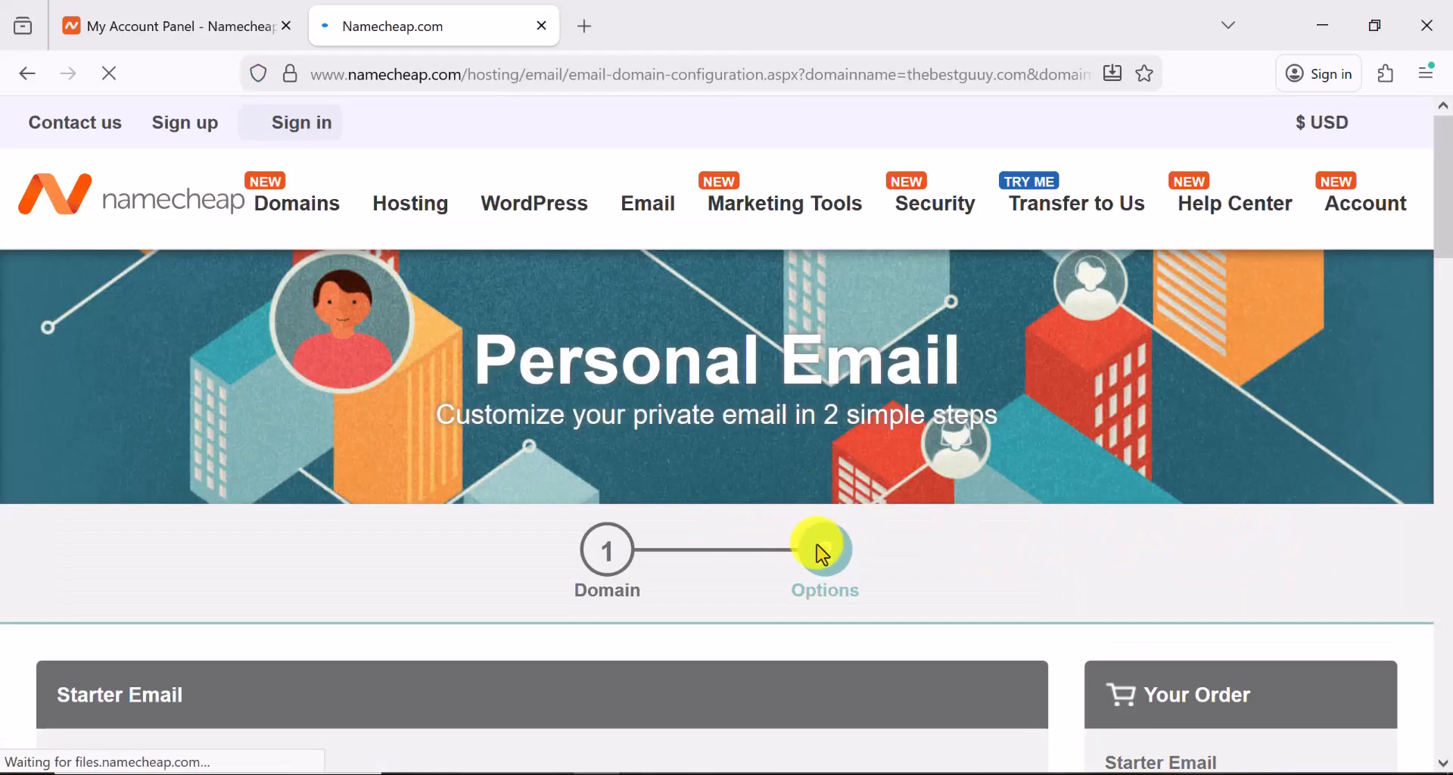
pyautogui.scroll(-3, 848, 541)
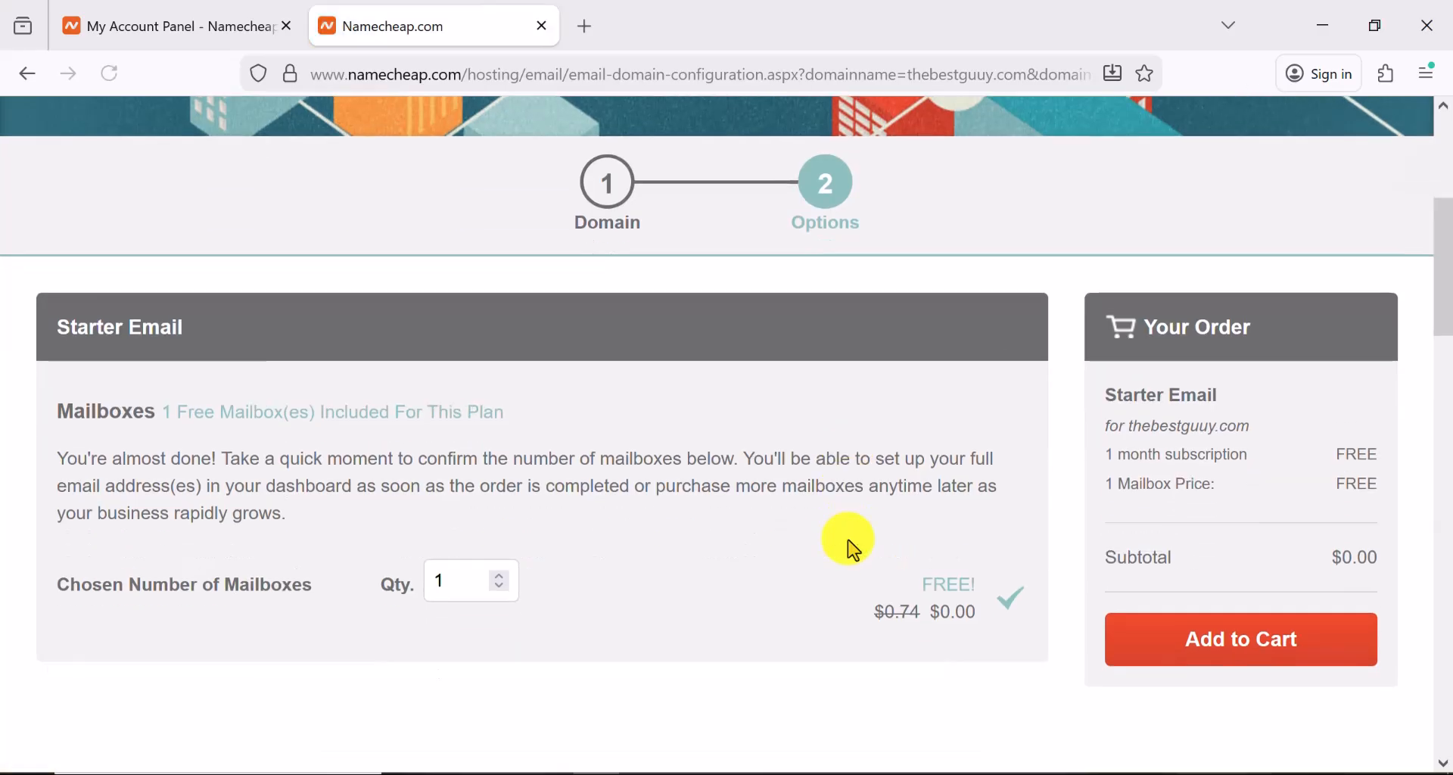
pyautogui.scroll(5, 843, 545)
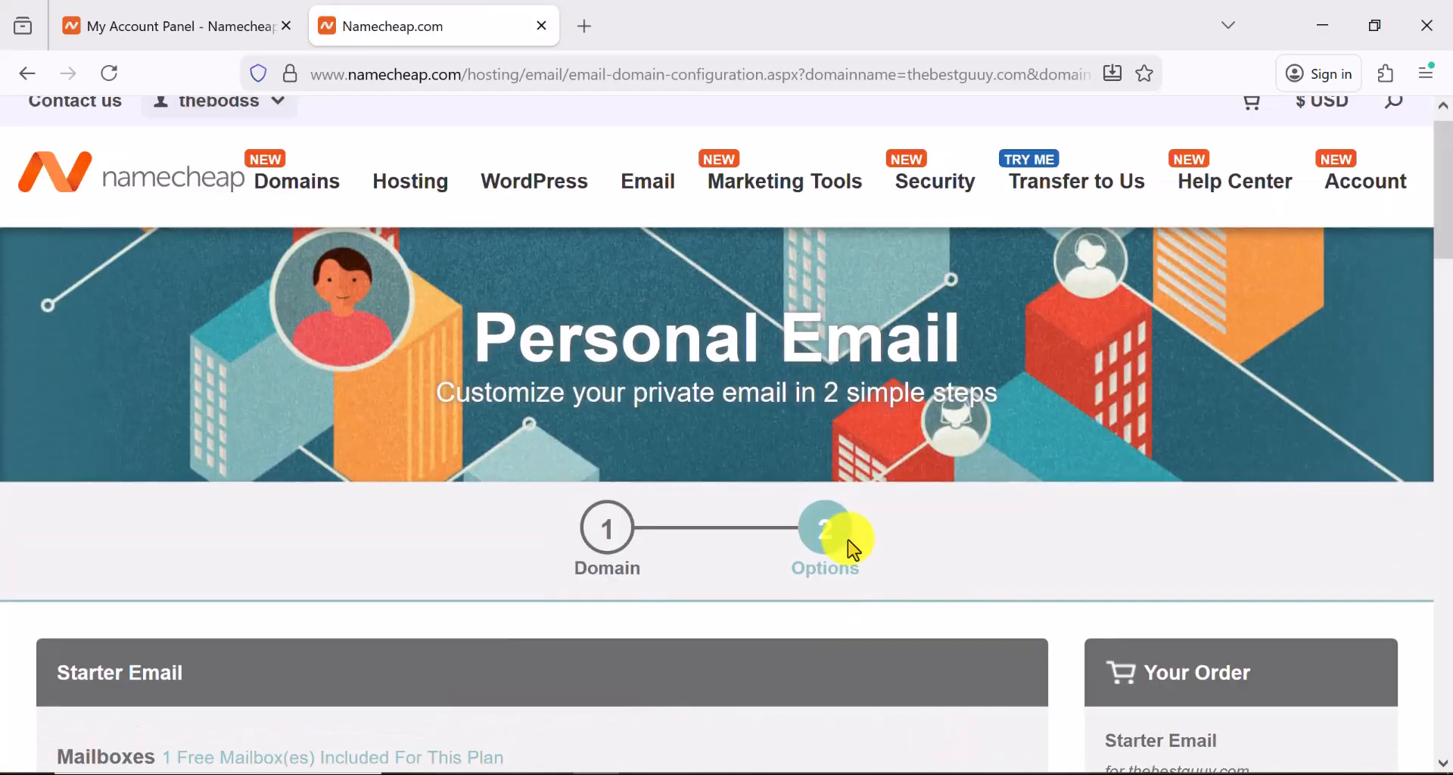
pyautogui.scroll(-2, 844, 435)
pyautogui.scroll(2, 821, 426)
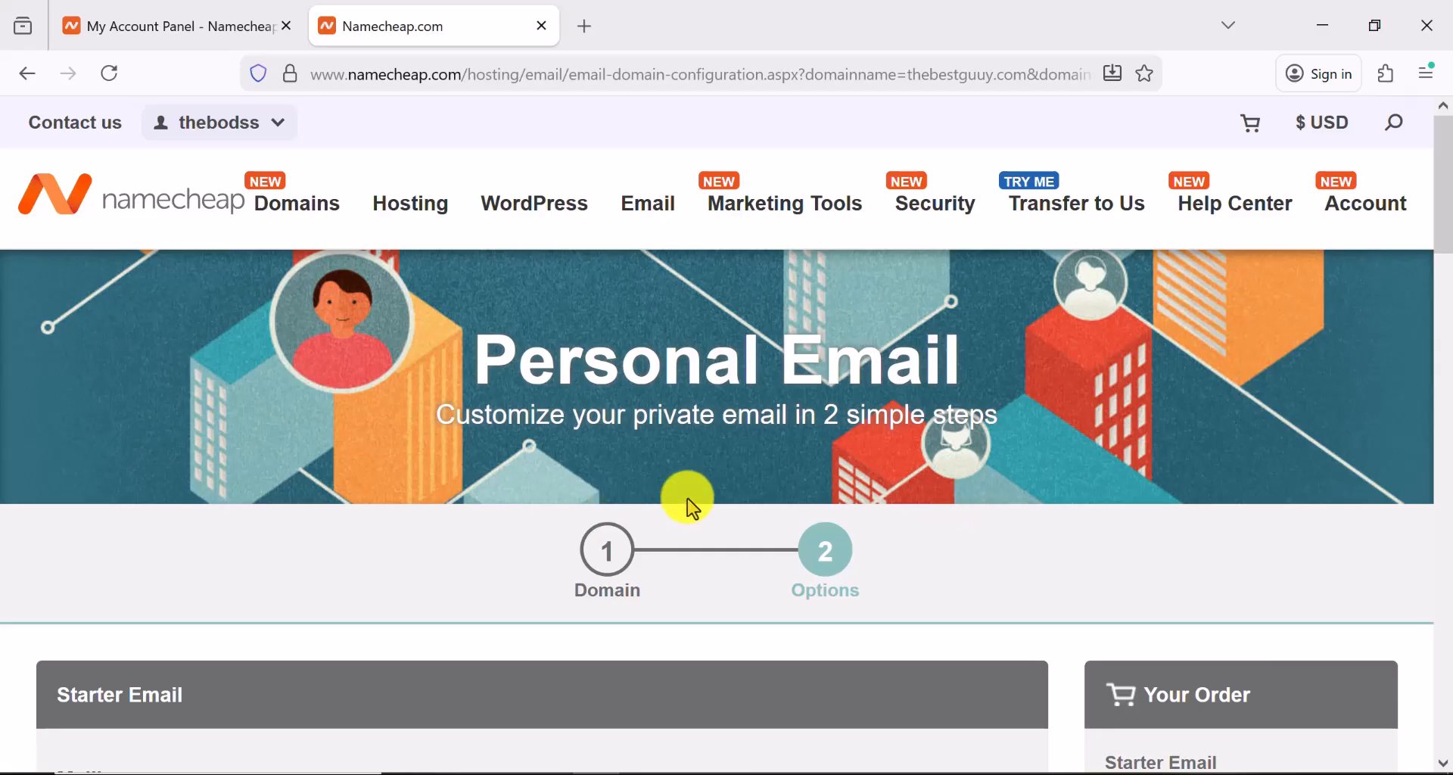
pyautogui.click(189, 30)
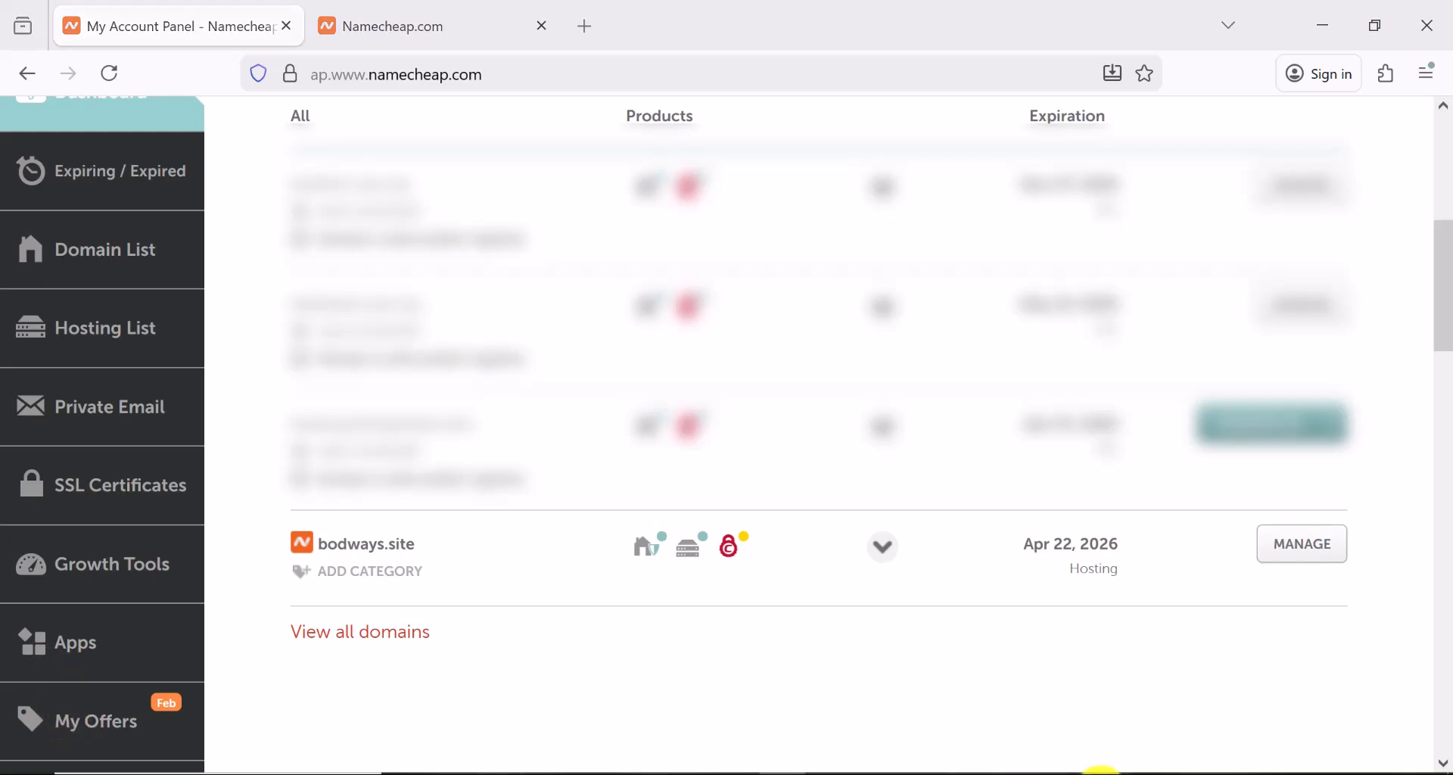
pyautogui.click(1102, 769)
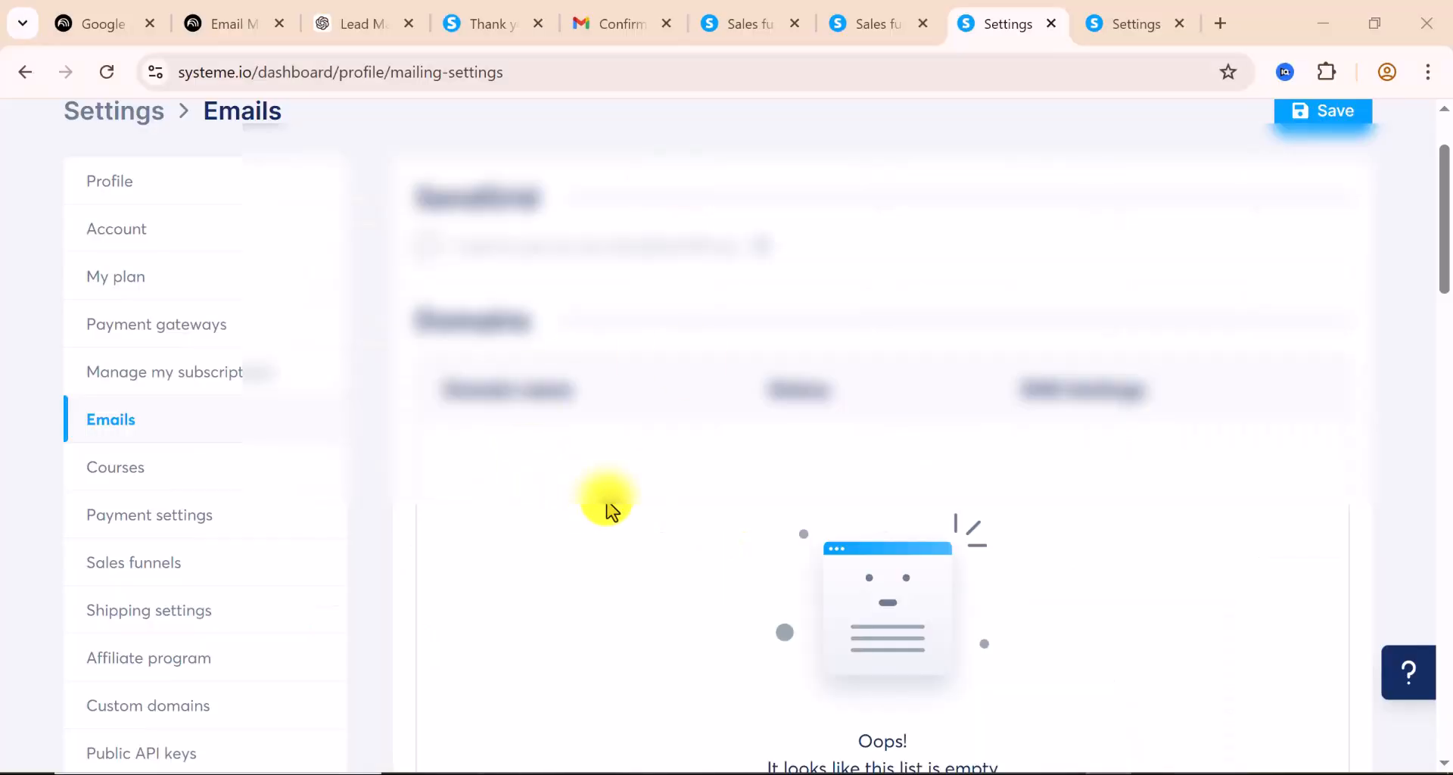
# Open the Setup domain authentication dialog from the Domains section, ready to enter the domain name
pyautogui.scroll(-2, 692, 424)
pyautogui.scroll(-3, 577, 341)
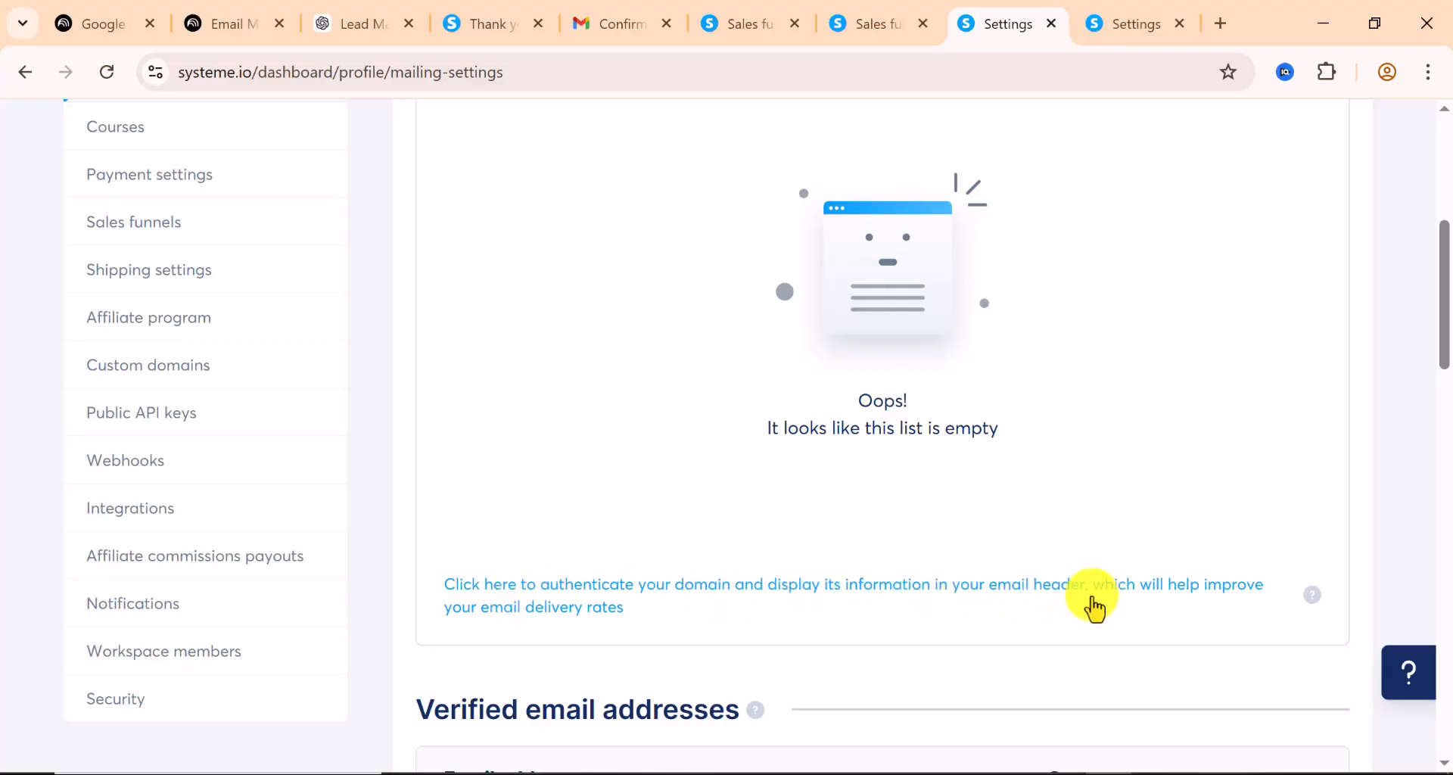
pyautogui.click(551, 593)
pyautogui.click(474, 449)
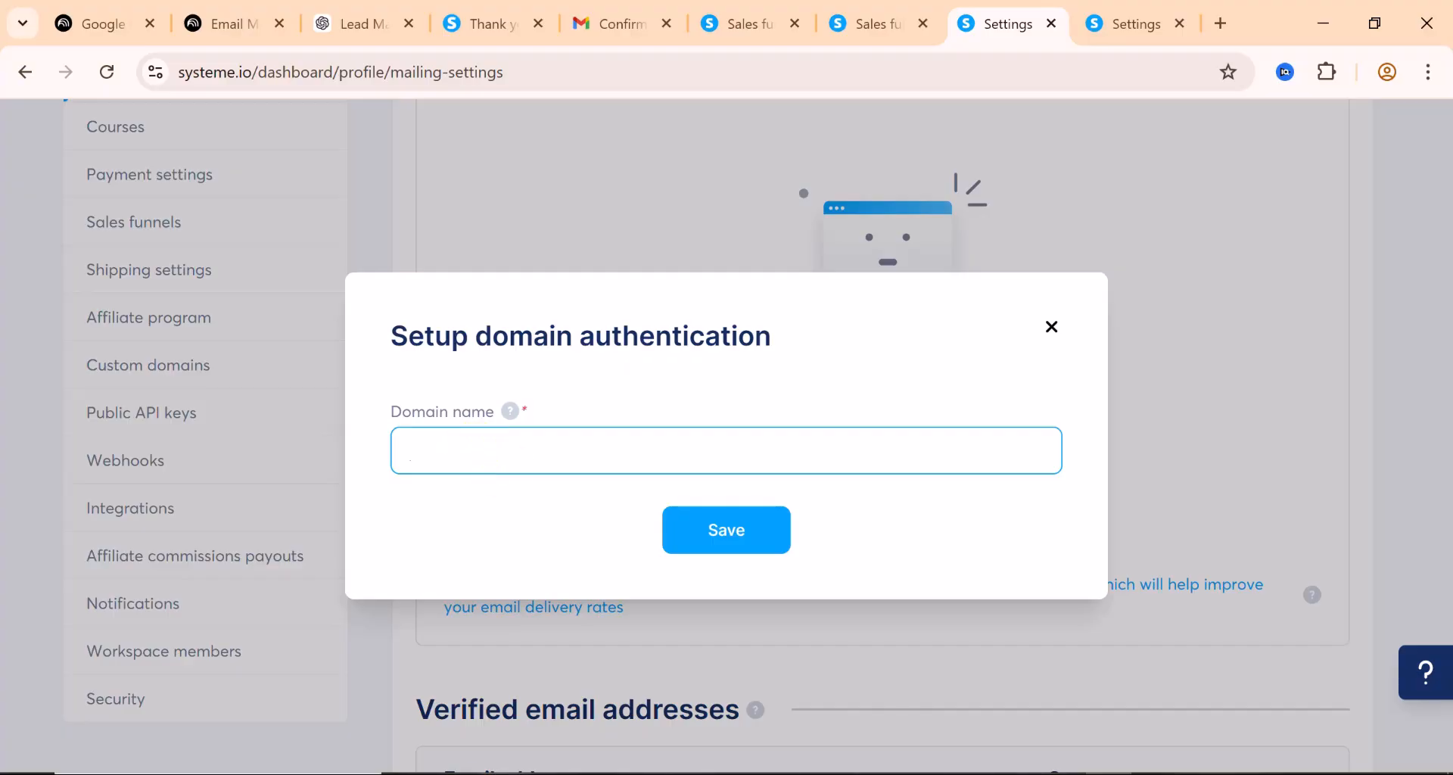
pyautogui.click(585, 774)
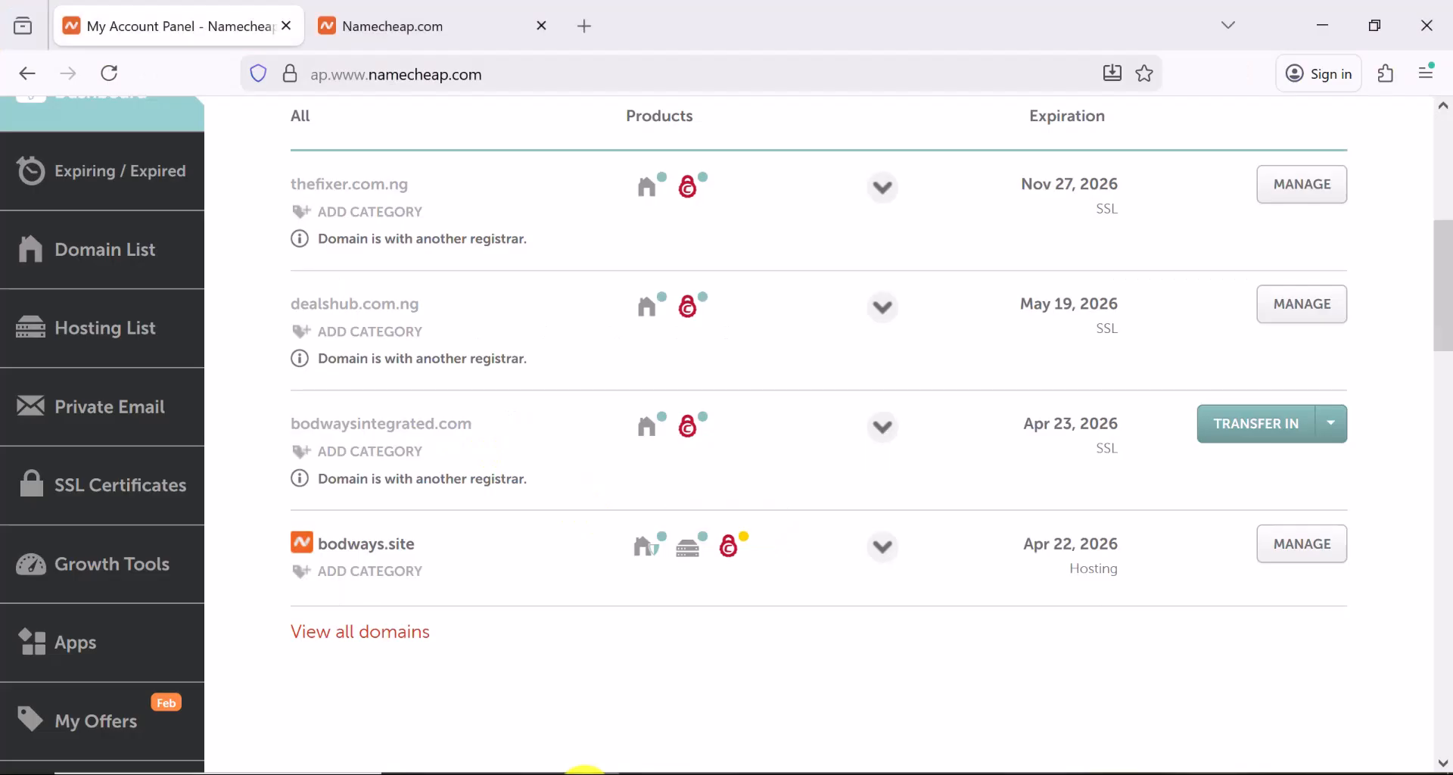
pyautogui.moveTo(417, 547); pyautogui.dragTo(334, 544)
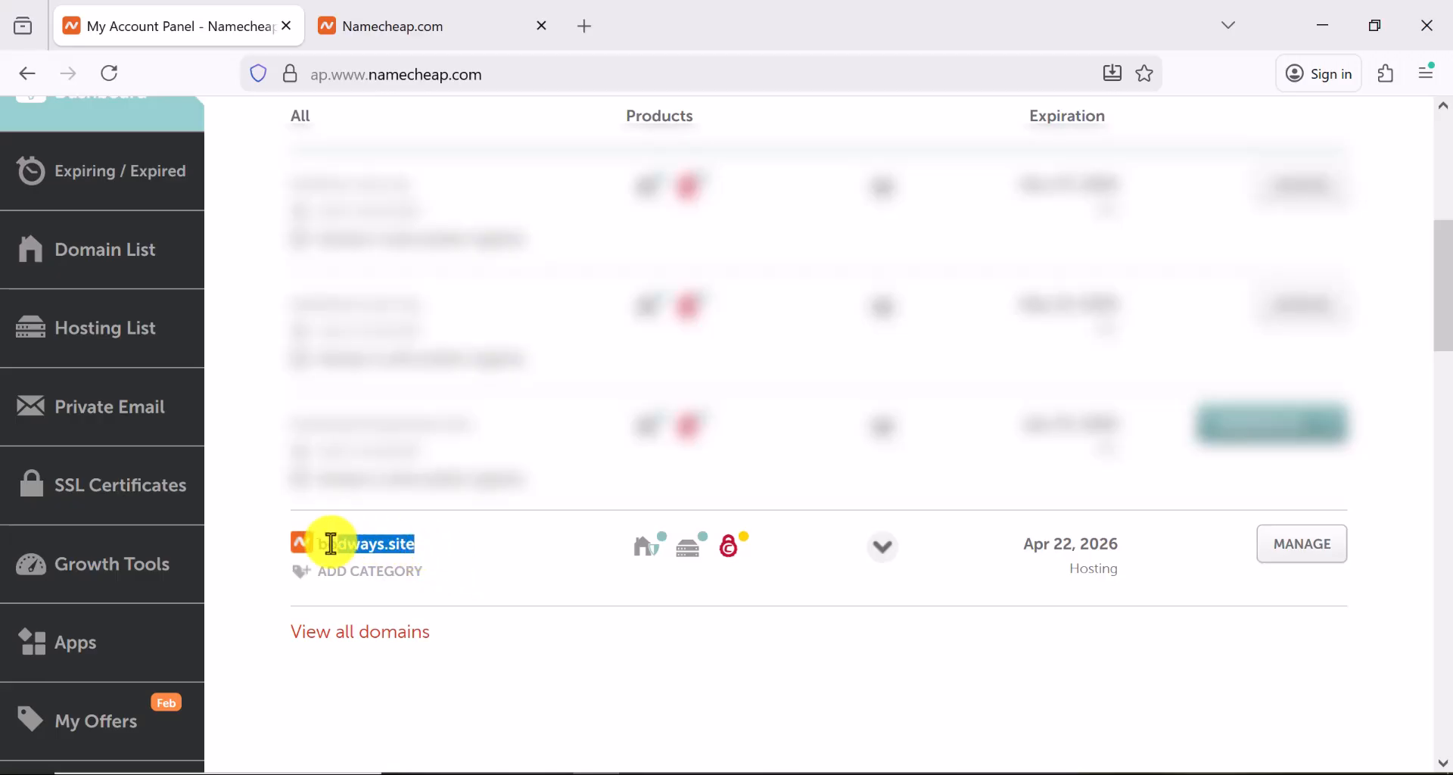
pyautogui.rightClick(335, 545)
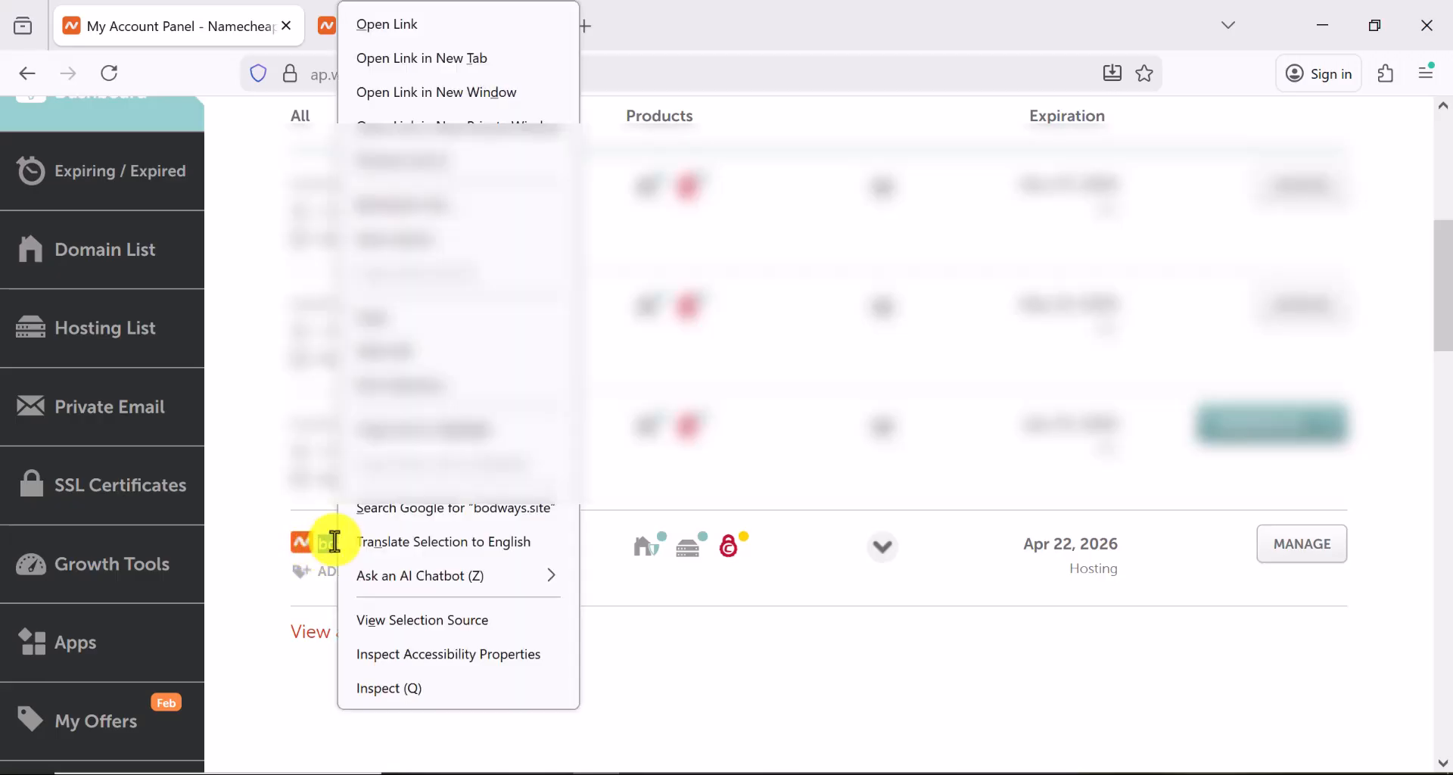
pyautogui.click(355, 312)
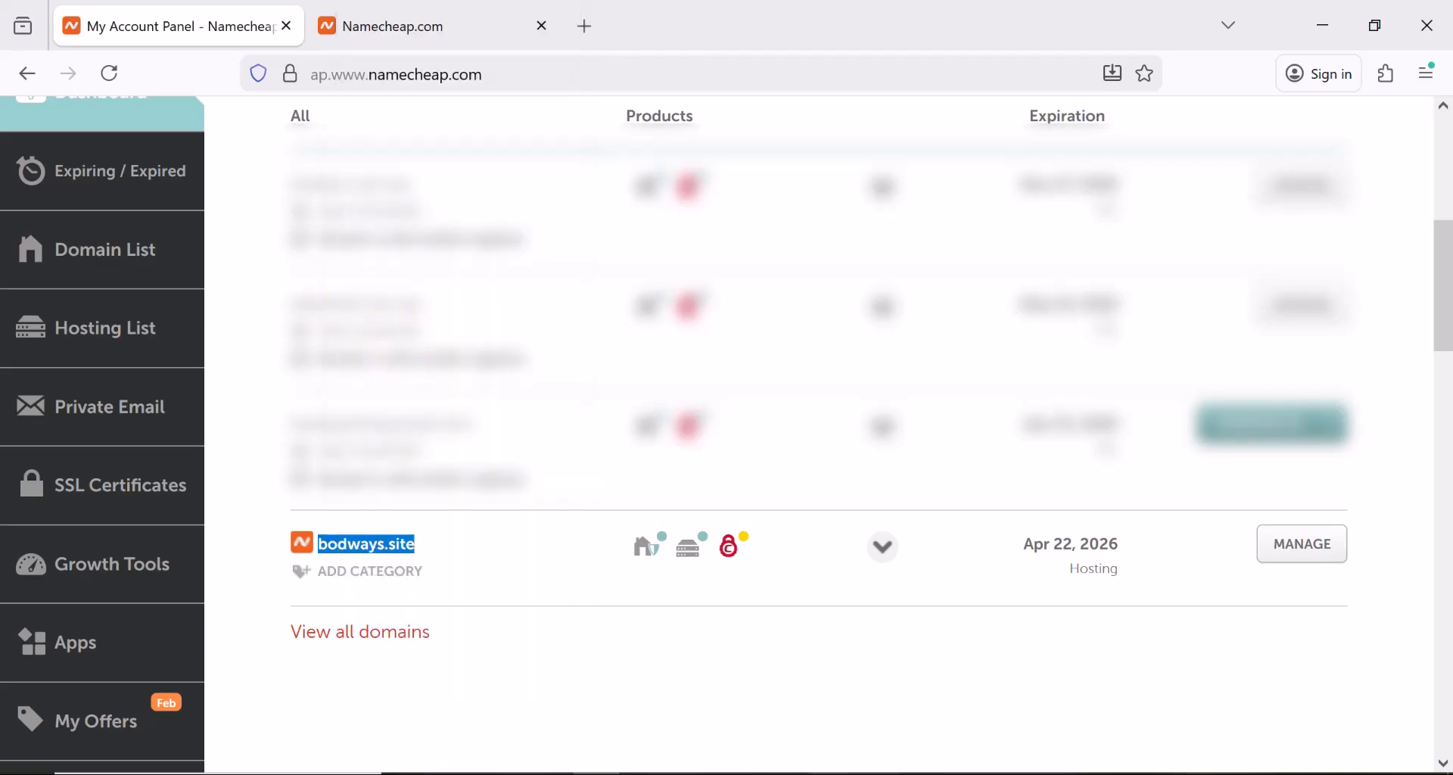
# Paste bodways.site as the Domain name and save it, listing it under Domains as Pending
pyautogui.click(1108, 774)
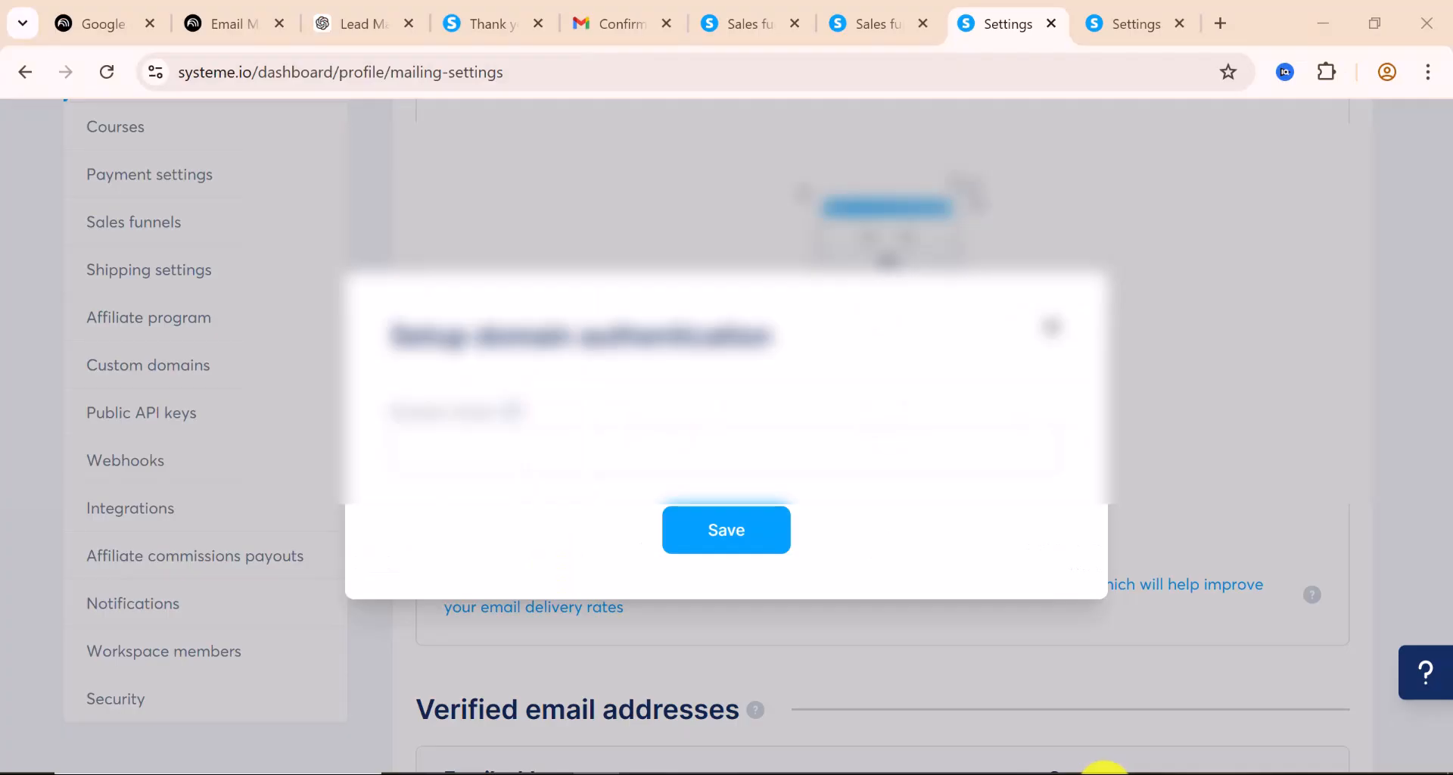
pyautogui.click(497, 453)
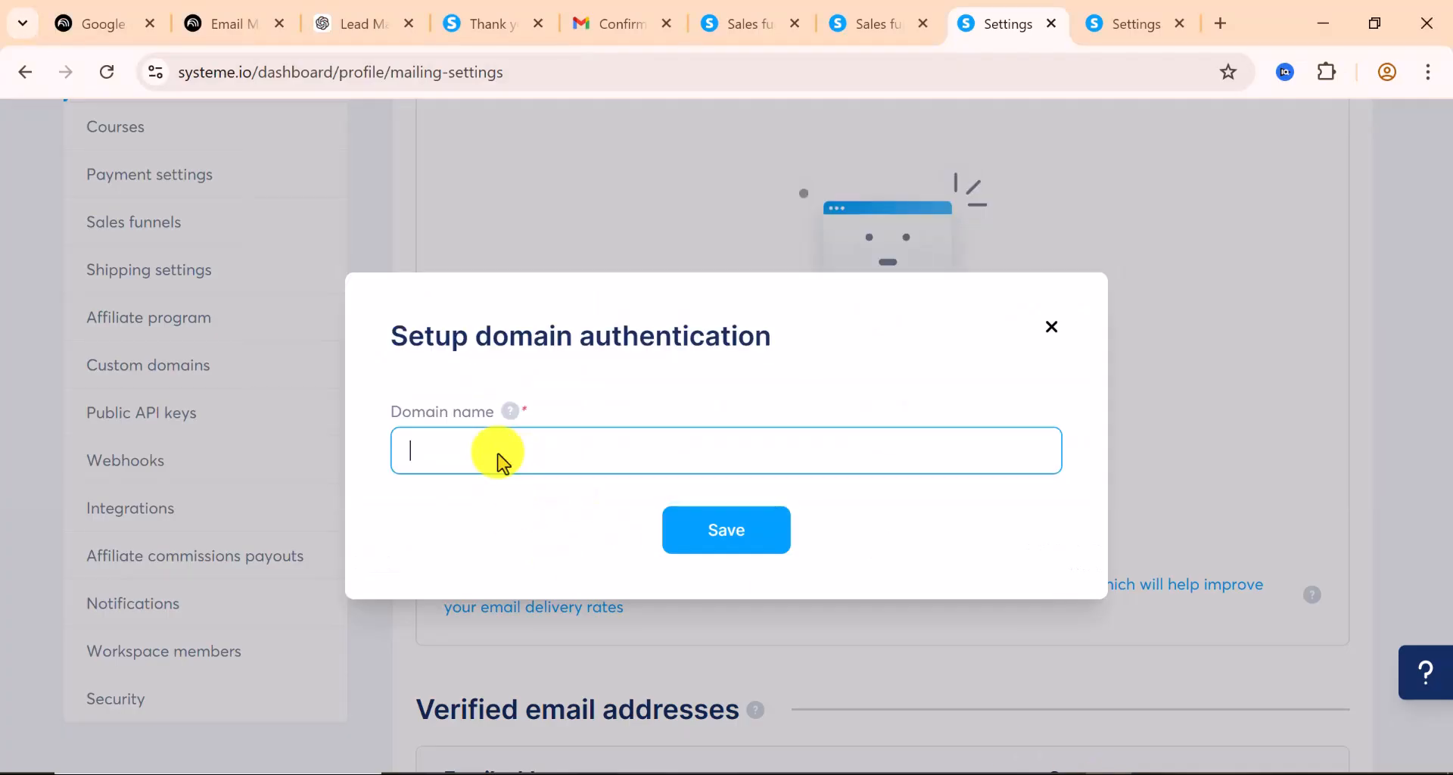
pyautogui.rightClick(497, 452)
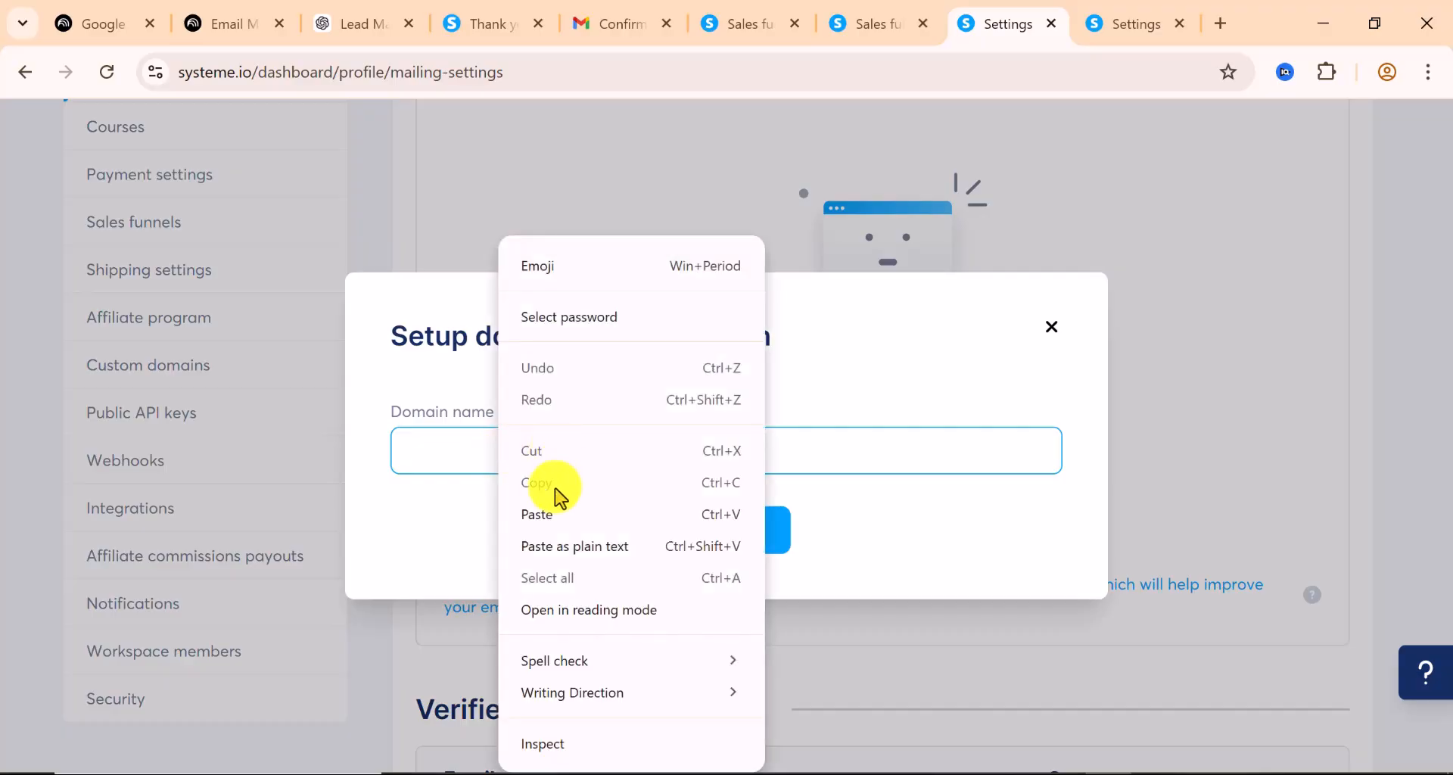
pyautogui.click(545, 512)
pyautogui.click(726, 524)
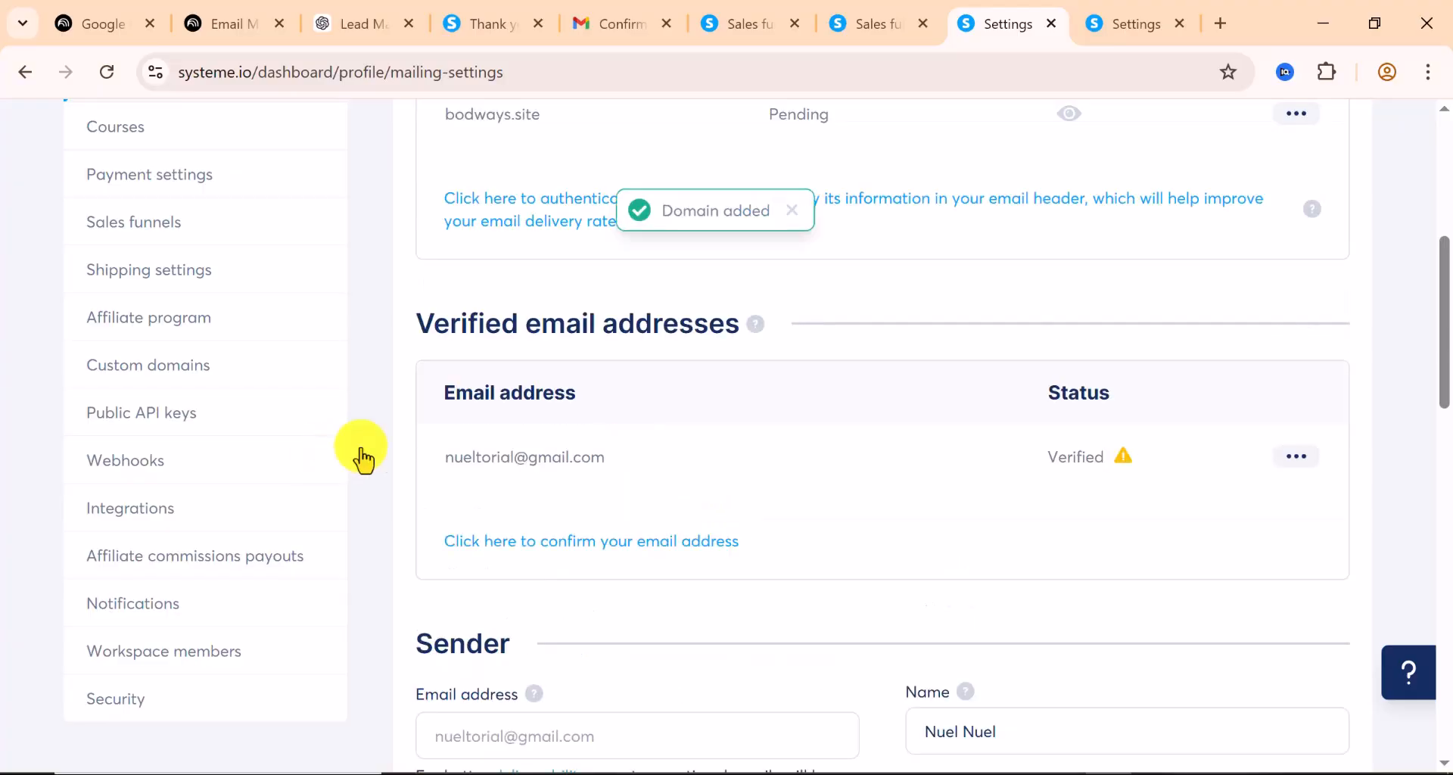
pyautogui.scroll(1, 669, 443)
pyautogui.scroll(5, 672, 452)
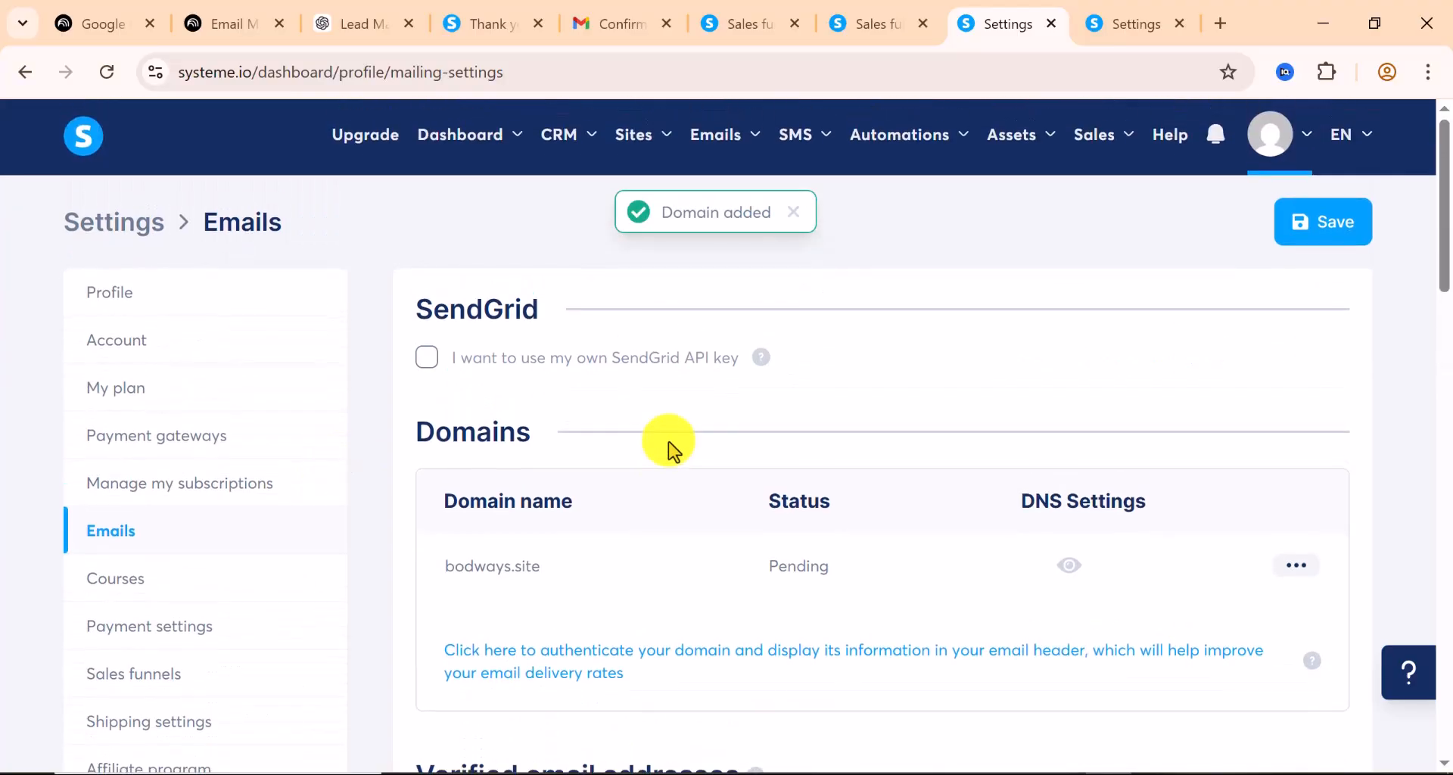
pyautogui.scroll(-2, 678, 464)
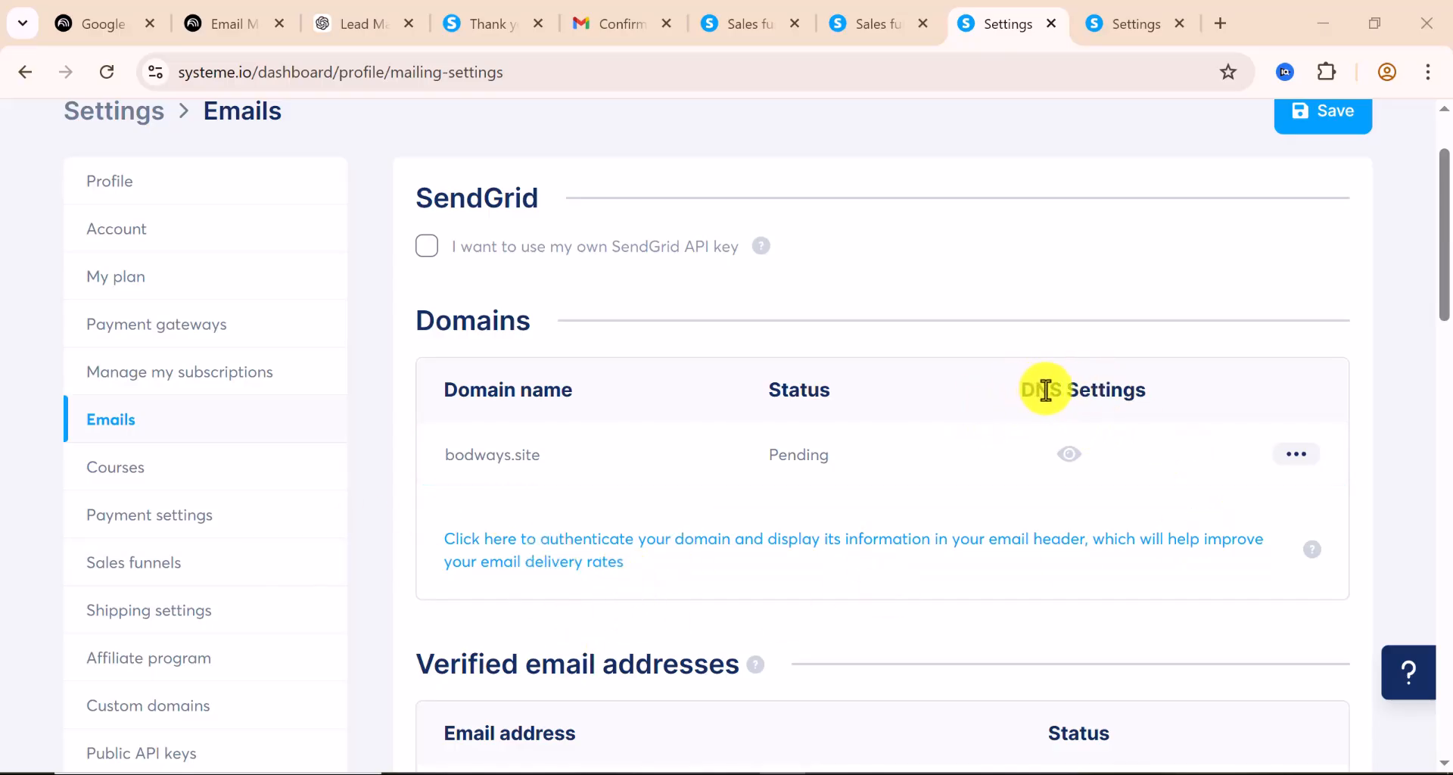
# Open bodways.site's DNS Settings to view its three CNAME records and _dmarc TXT record
pyautogui.click(1071, 457)
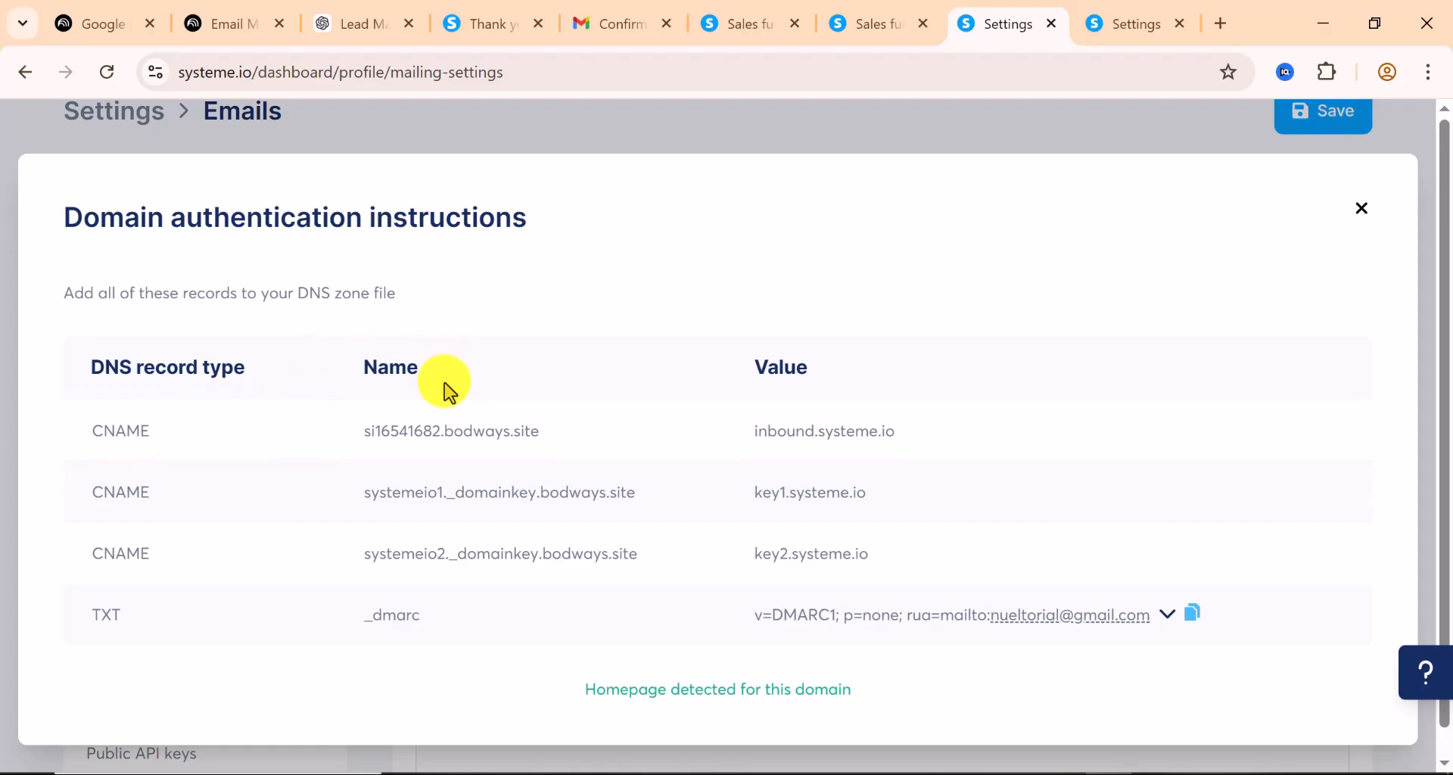
pyautogui.scroll(-1, 445, 383)
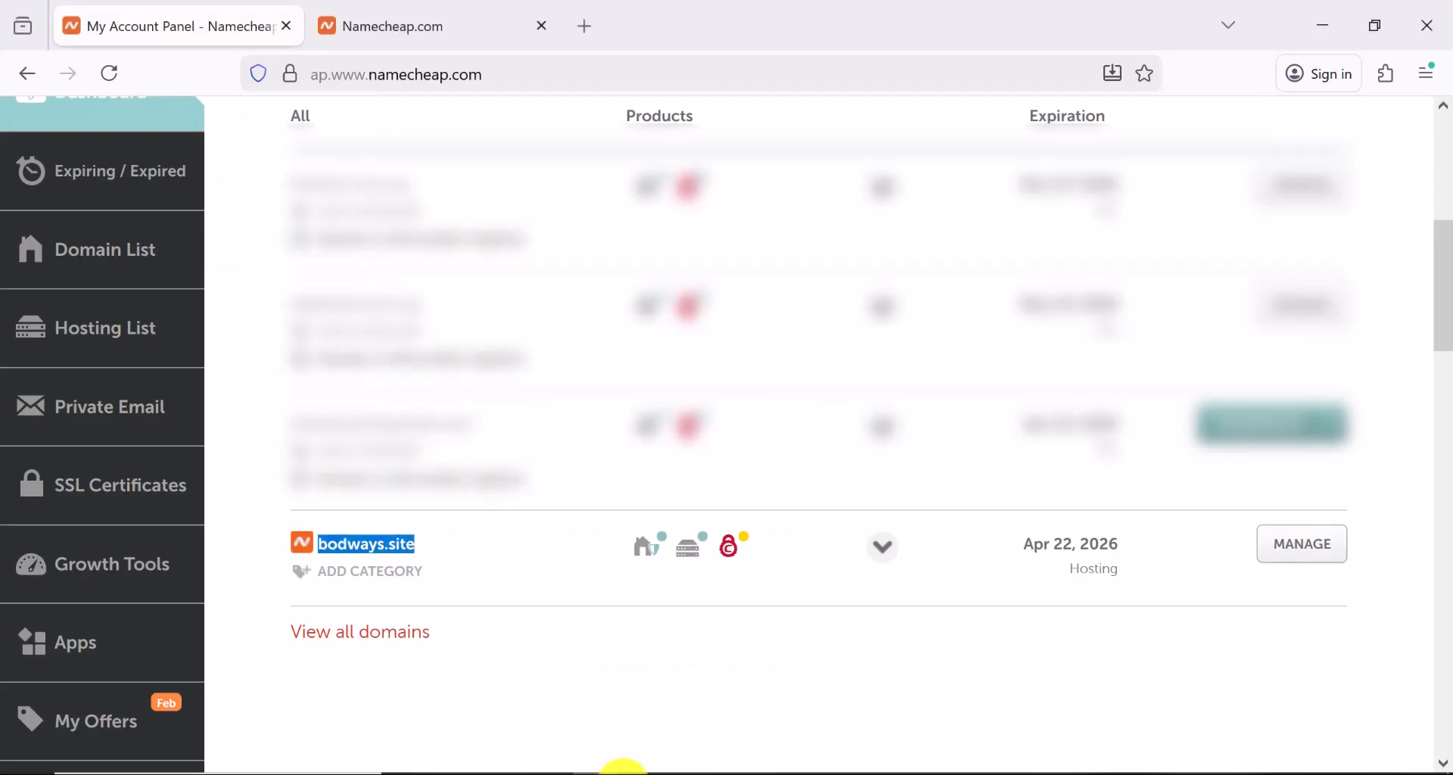
# Open bodways.site's Advanced DNS page in Namecheap, where no host records exist yet, then return to systeme.io
pyautogui.doubleClick(342, 542)
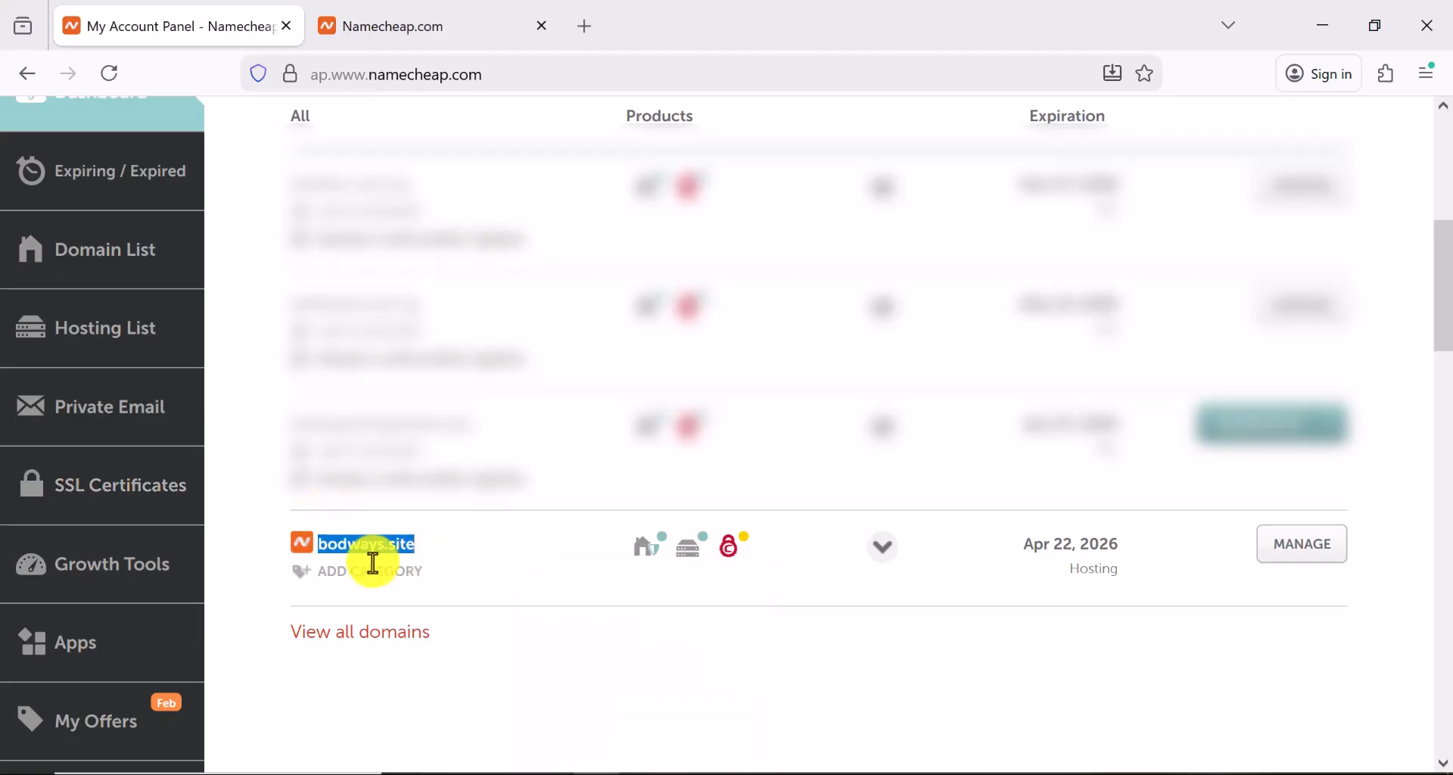
pyautogui.click(1314, 559)
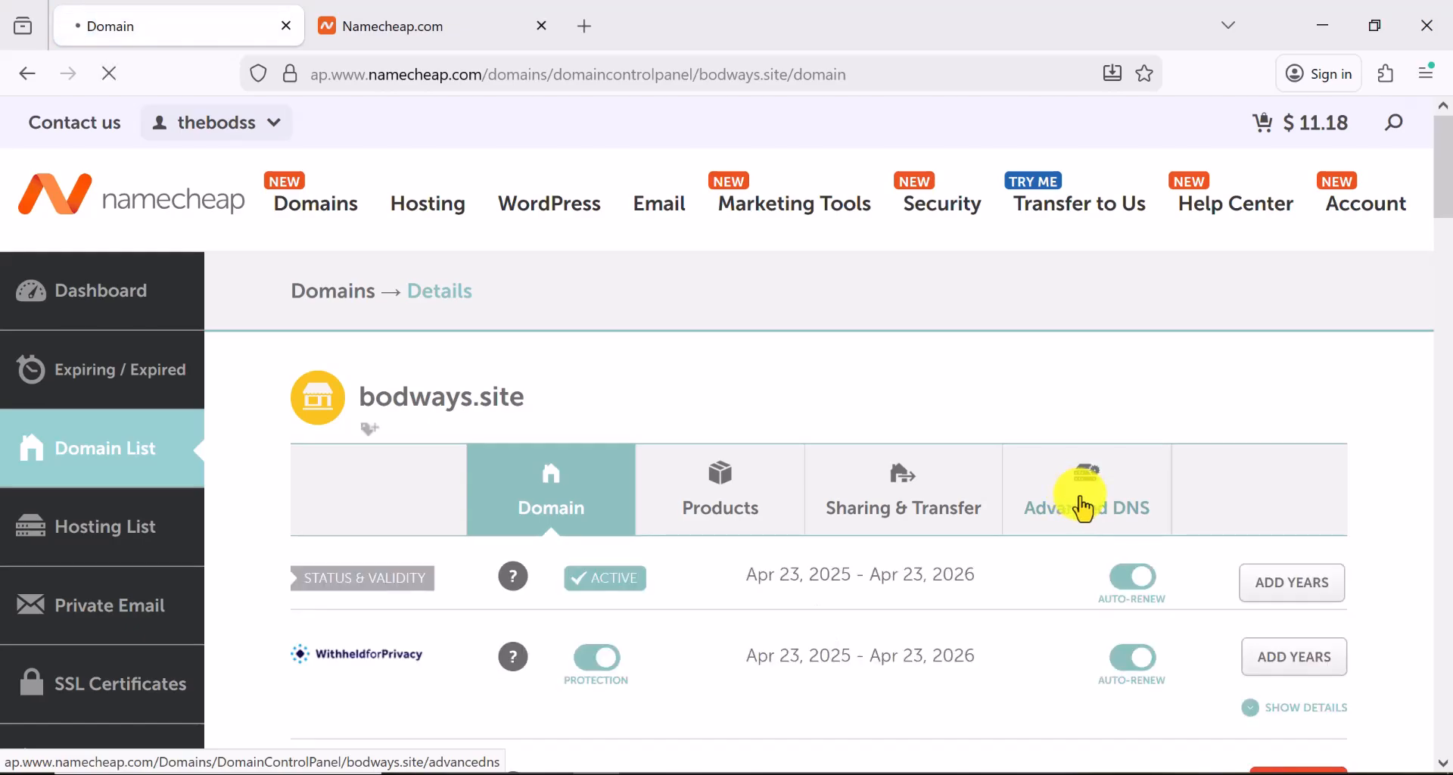
pyautogui.scroll(-5, 632, 373)
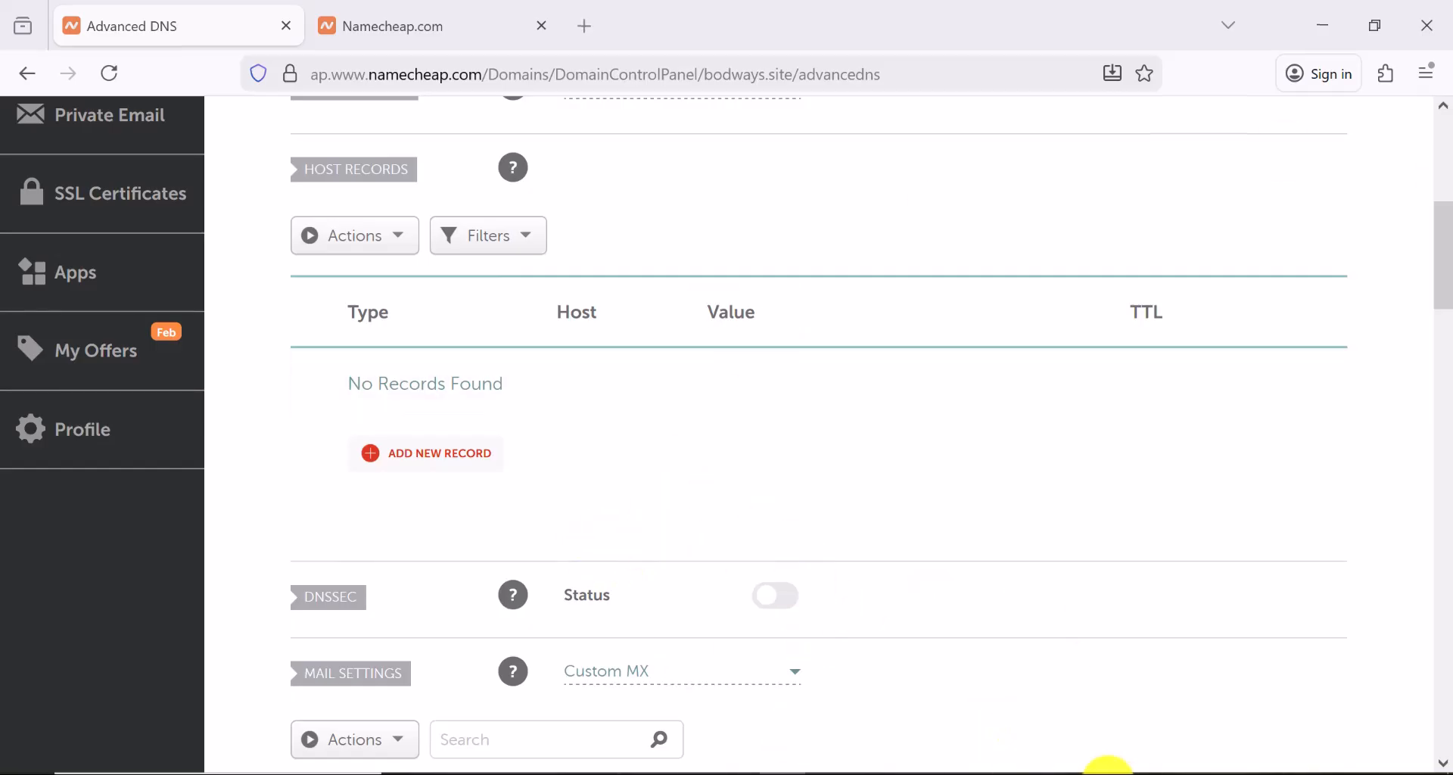
pyautogui.click(1107, 774)
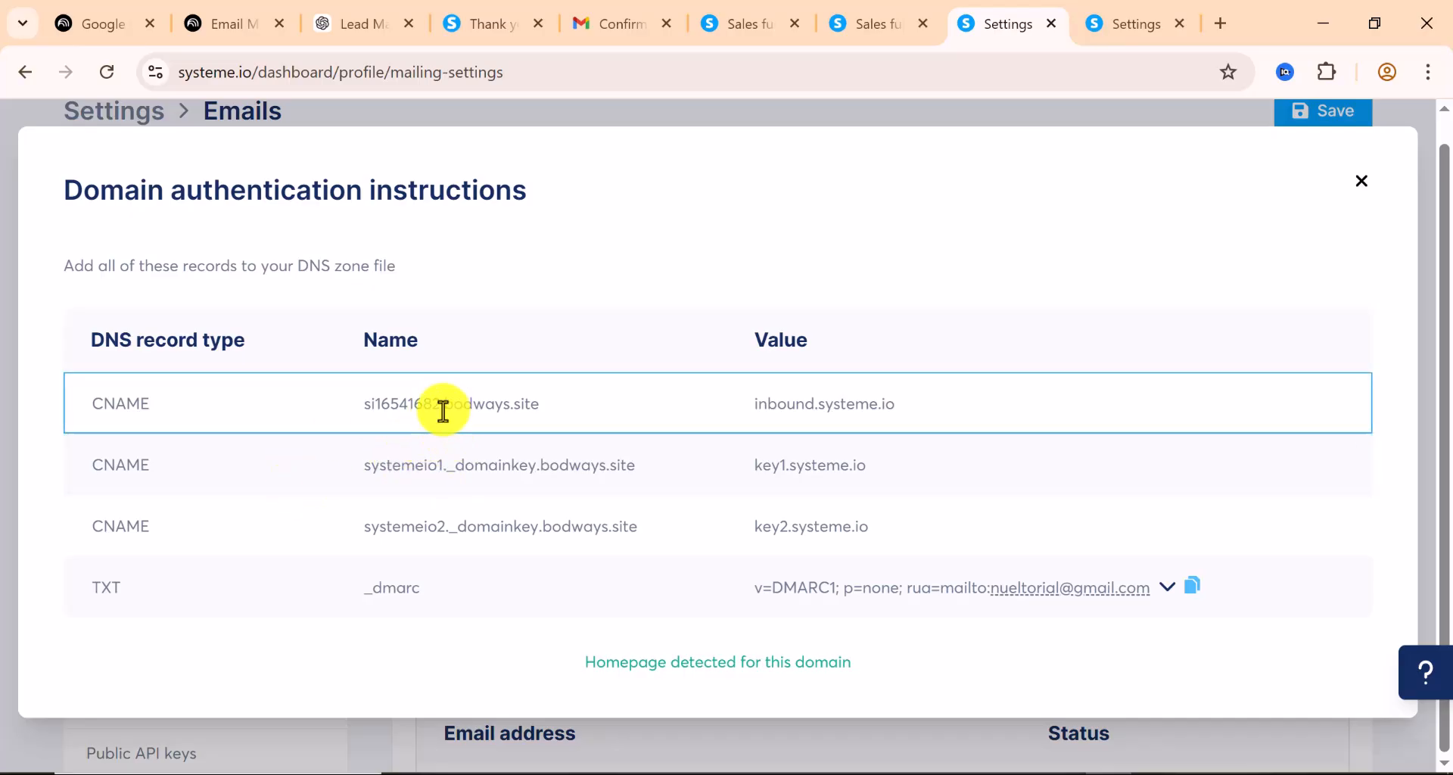
# Add a new CNAME record in Namecheap with host si16541682 copied from systeme.io
pyautogui.moveTo(440, 404); pyautogui.dragTo(368, 409)
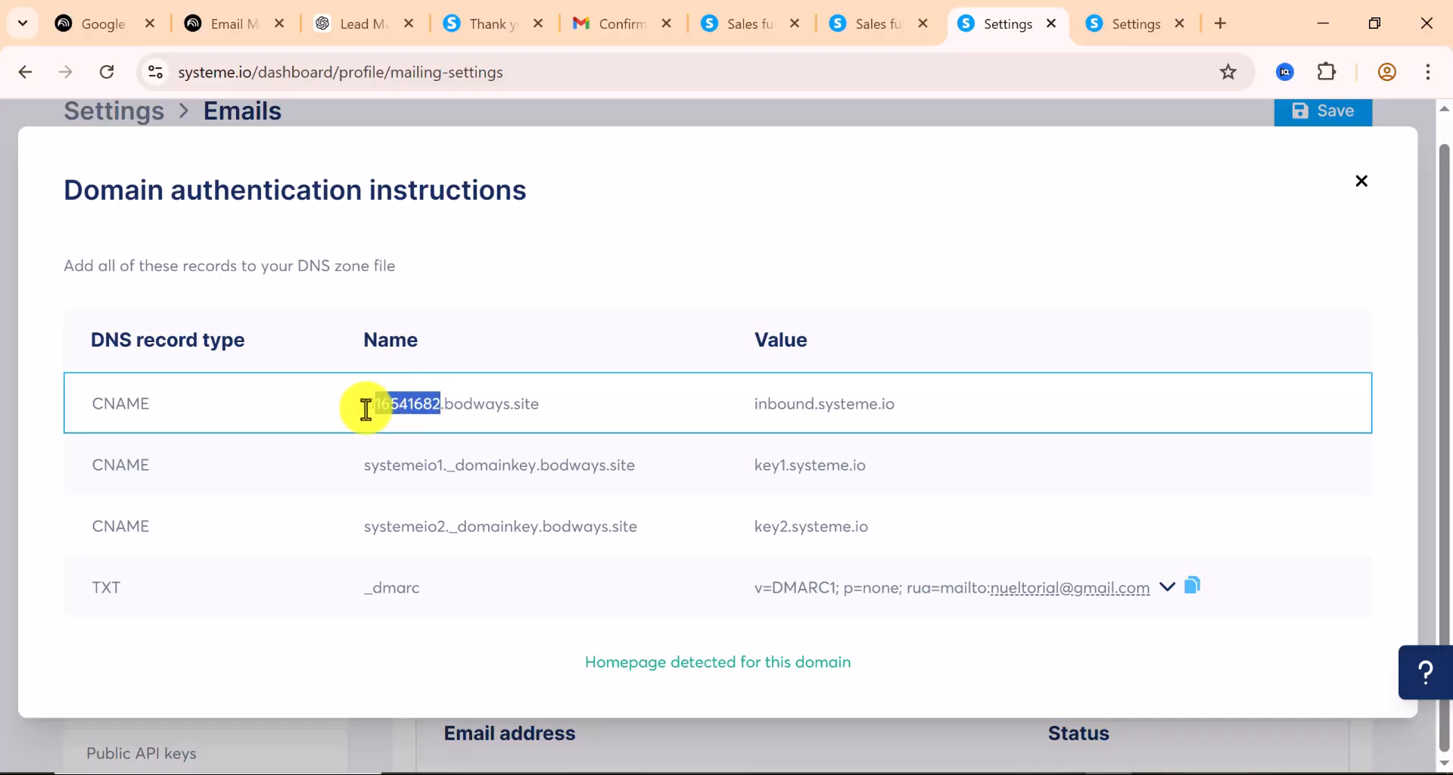
pyautogui.rightClick(418, 408)
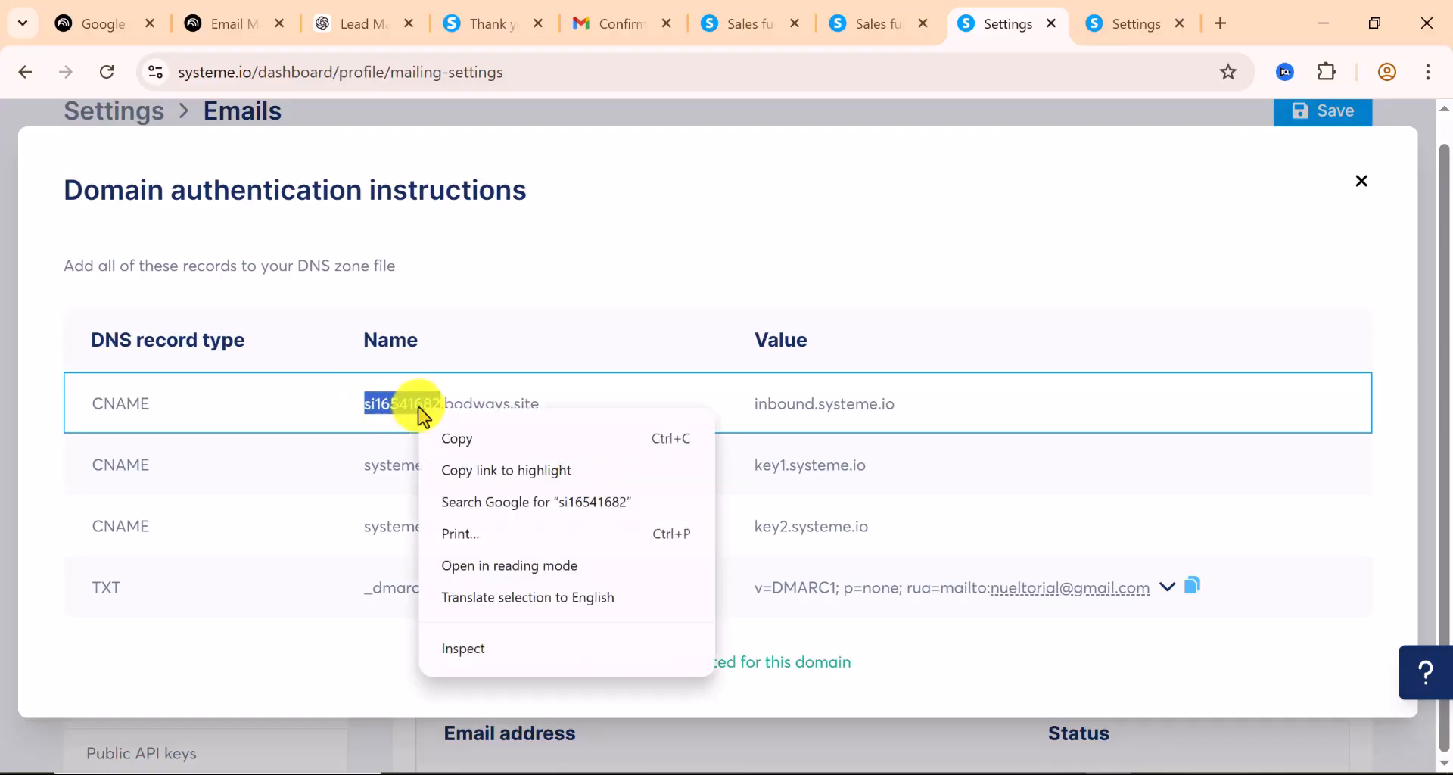
pyautogui.click(454, 440)
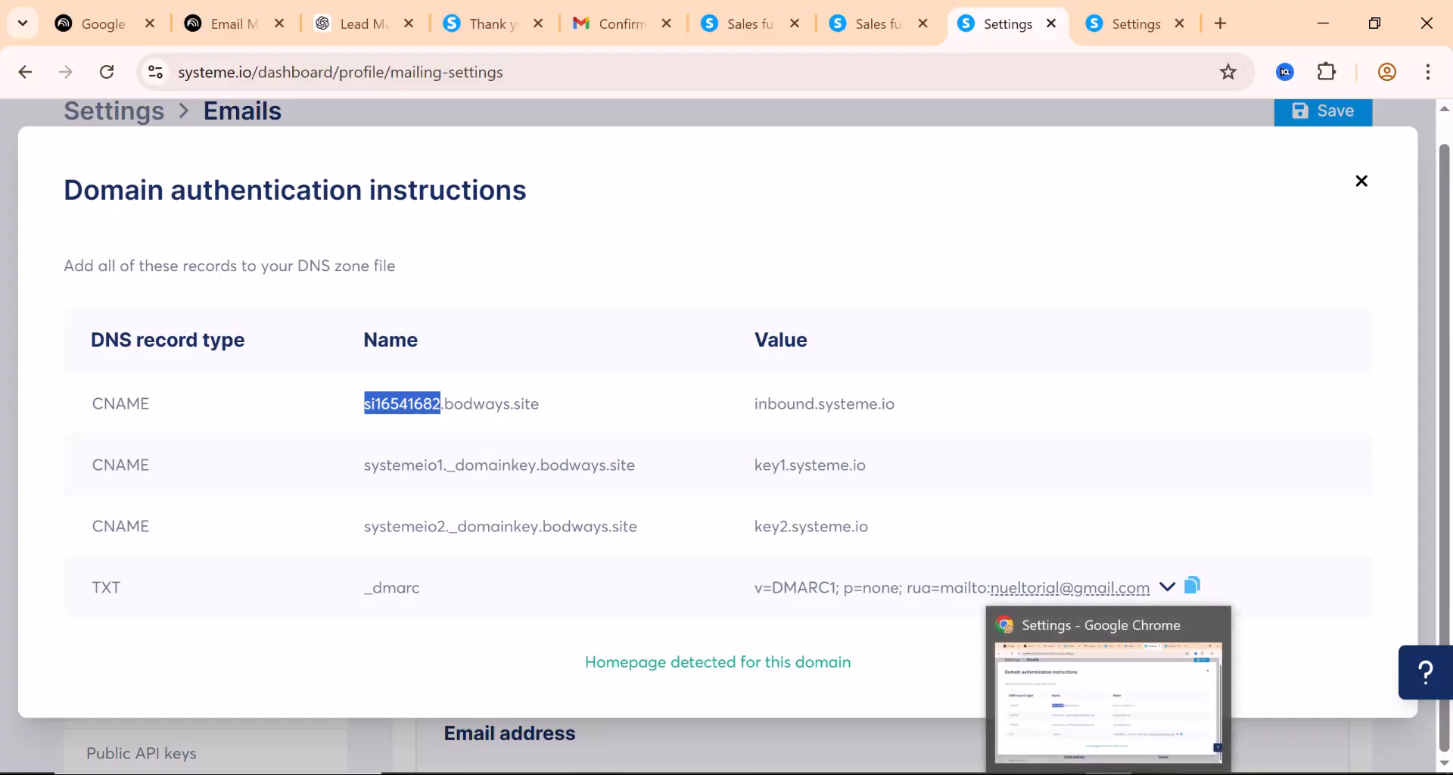
pyautogui.click(594, 771)
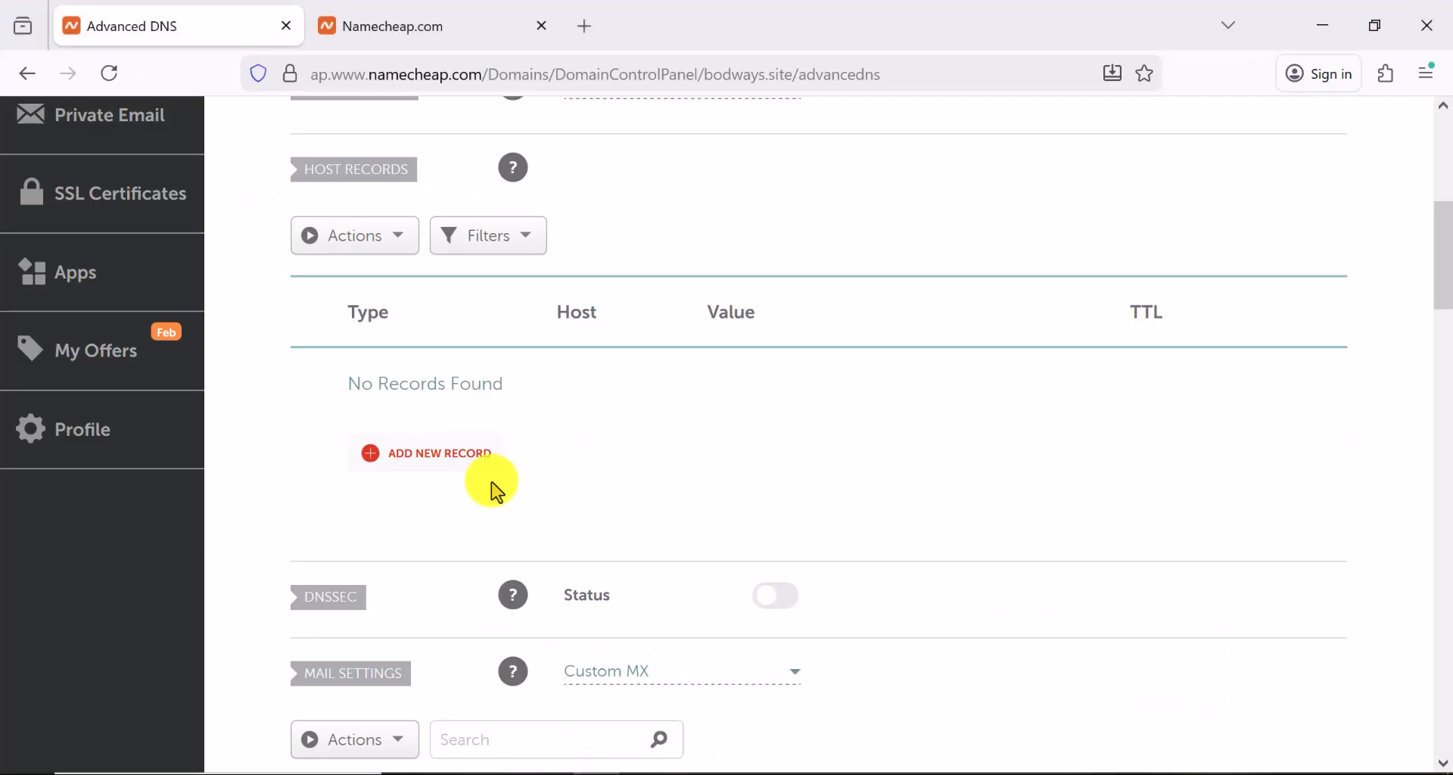
pyautogui.scroll(2, 480, 515)
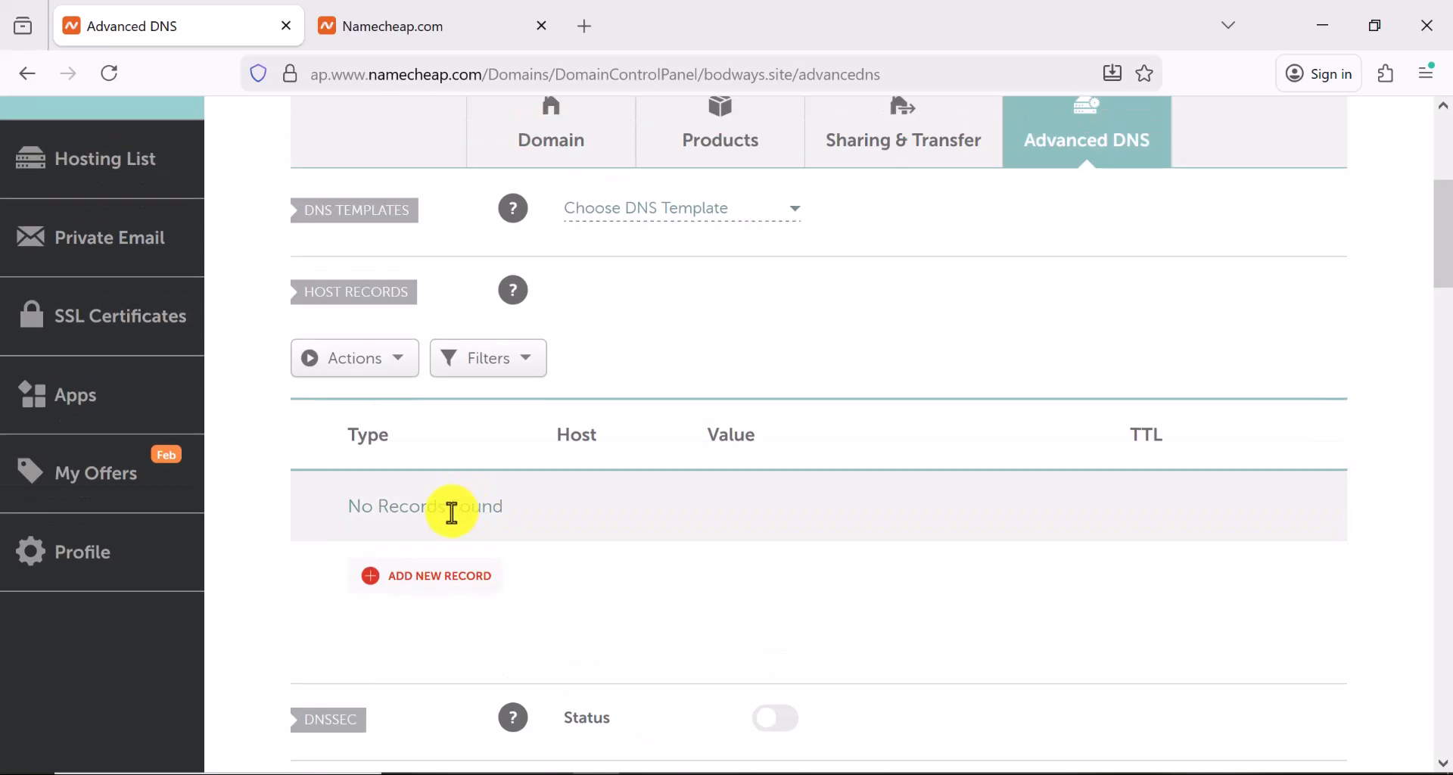
pyautogui.click(470, 584)
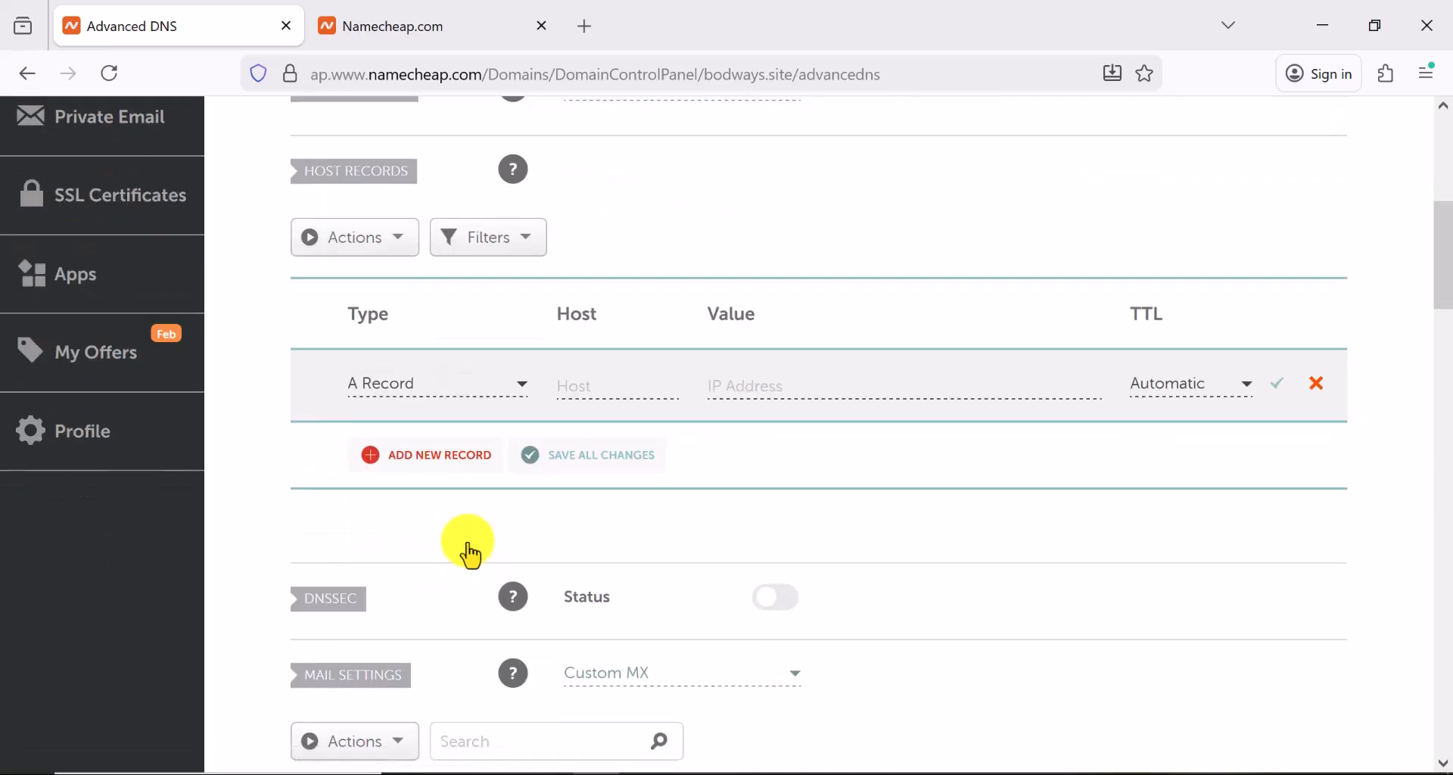
pyautogui.click(446, 386)
pyautogui.scroll(-5, 439, 532)
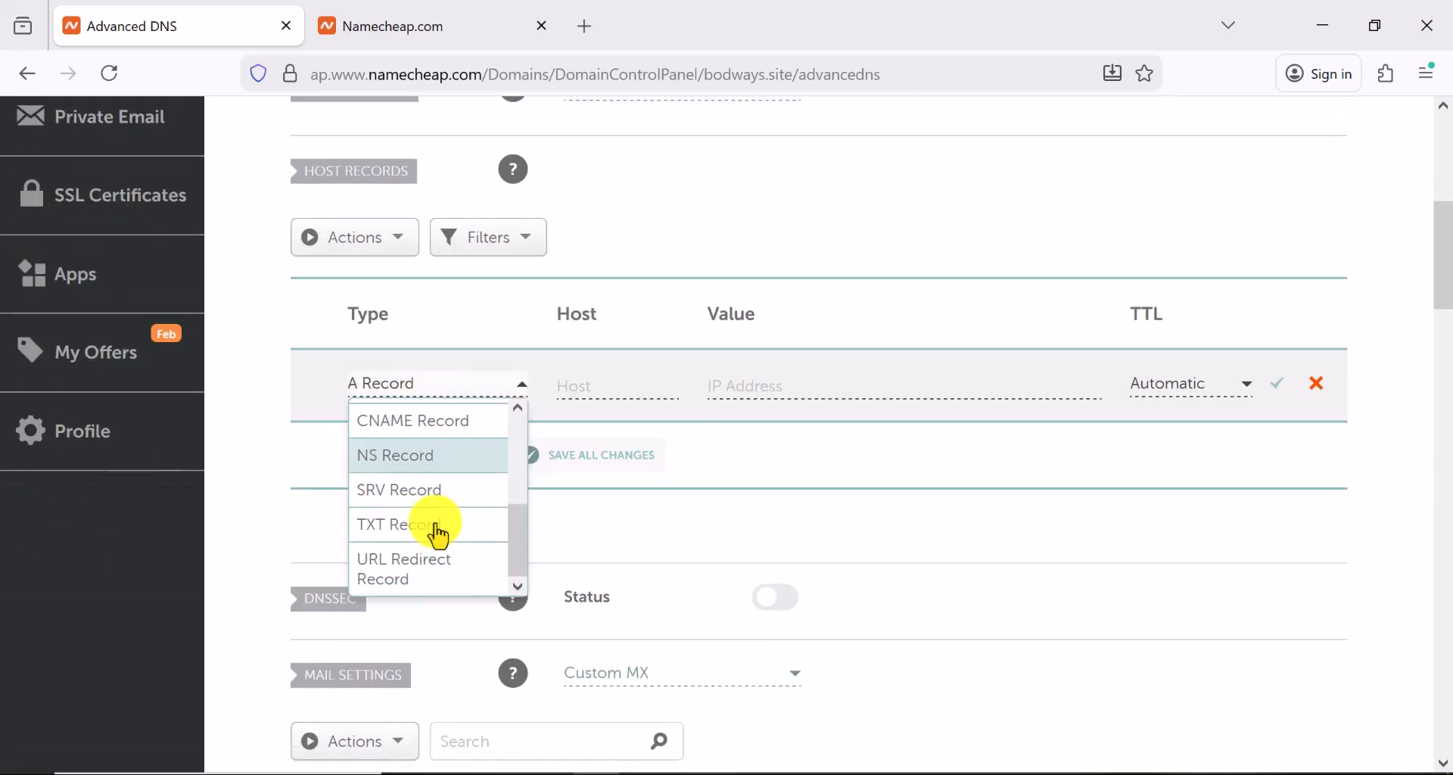
pyautogui.scroll(3, 412, 401)
pyautogui.scroll(-1, 412, 389)
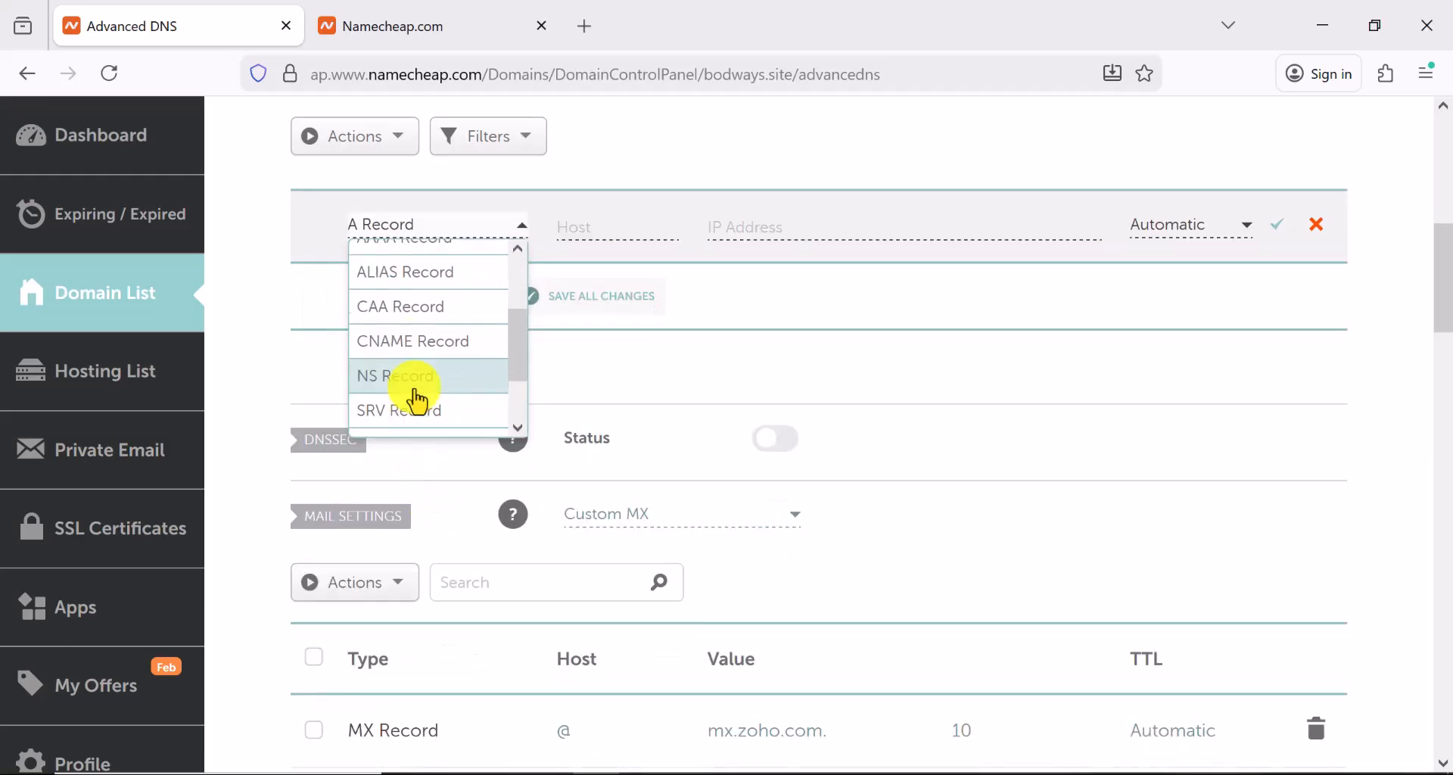
pyautogui.click(421, 333)
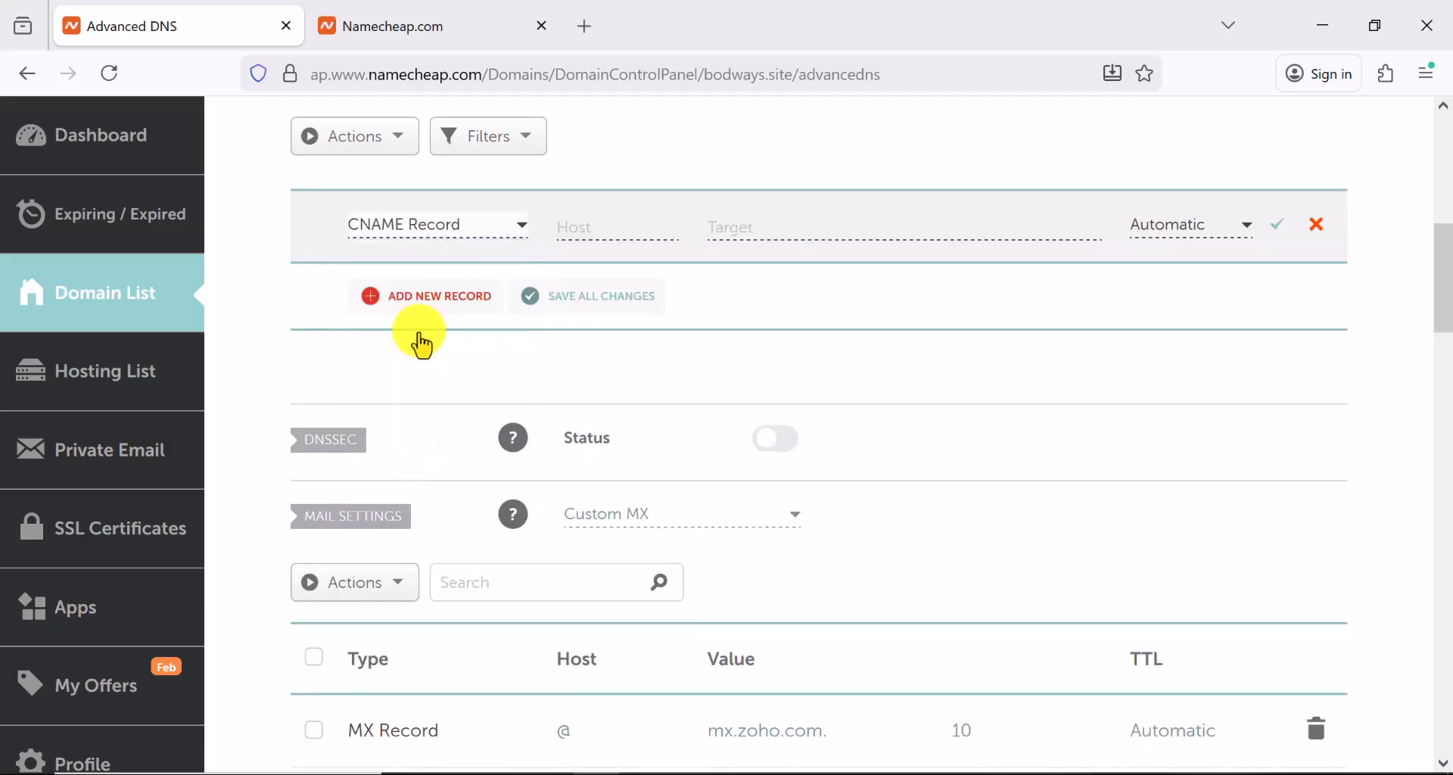
pyautogui.rightClick(588, 229)
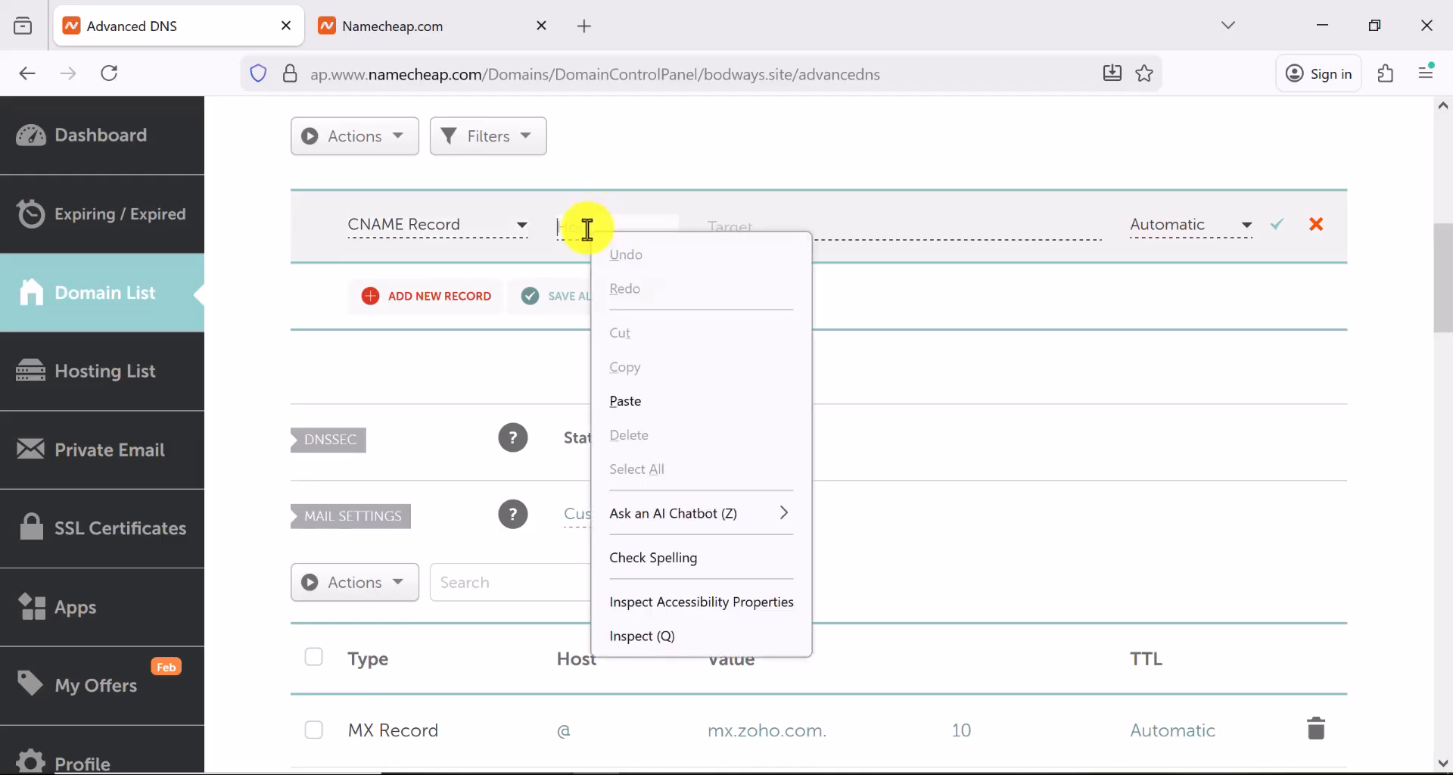
pyautogui.click(642, 395)
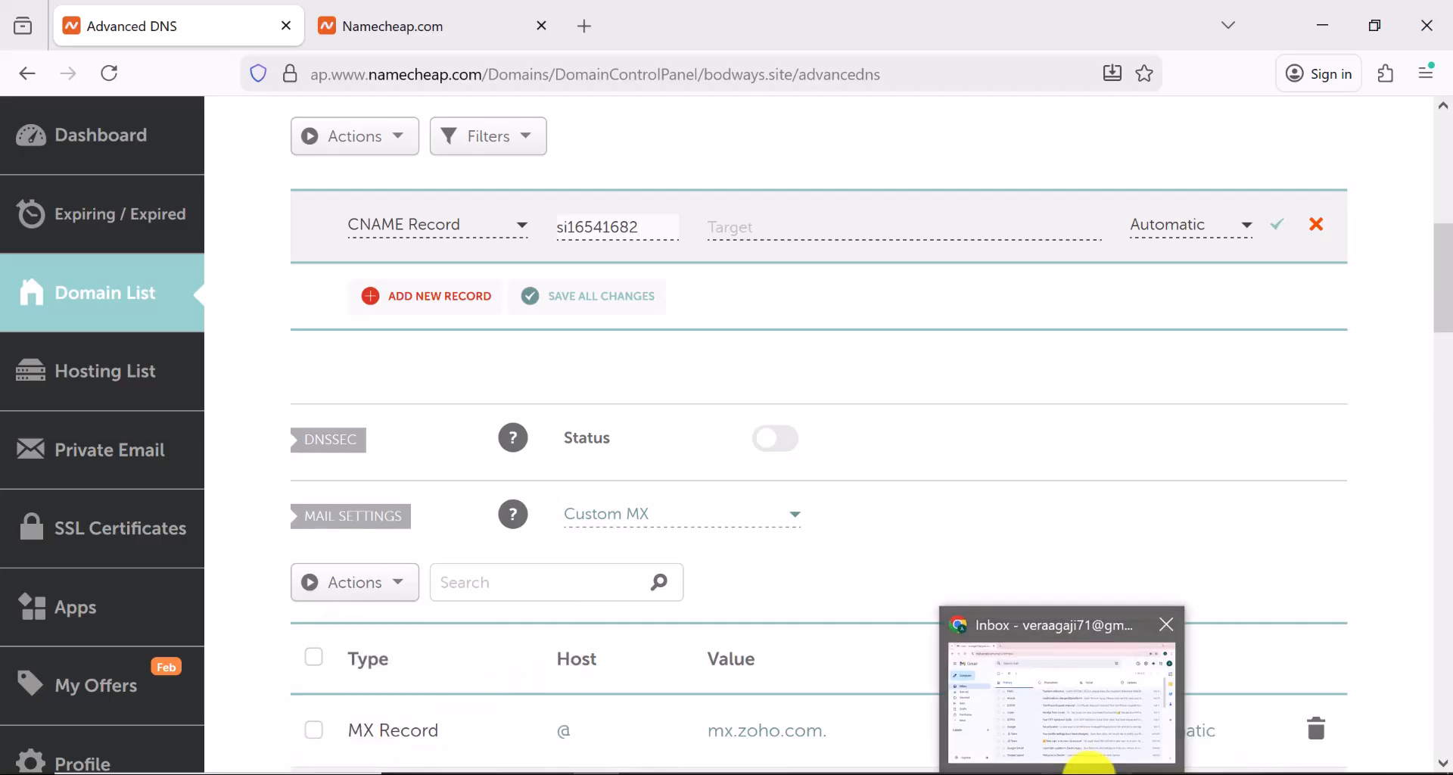
# Set the record's target to inbound.systeme.io and save it
pyautogui.click(1102, 770)
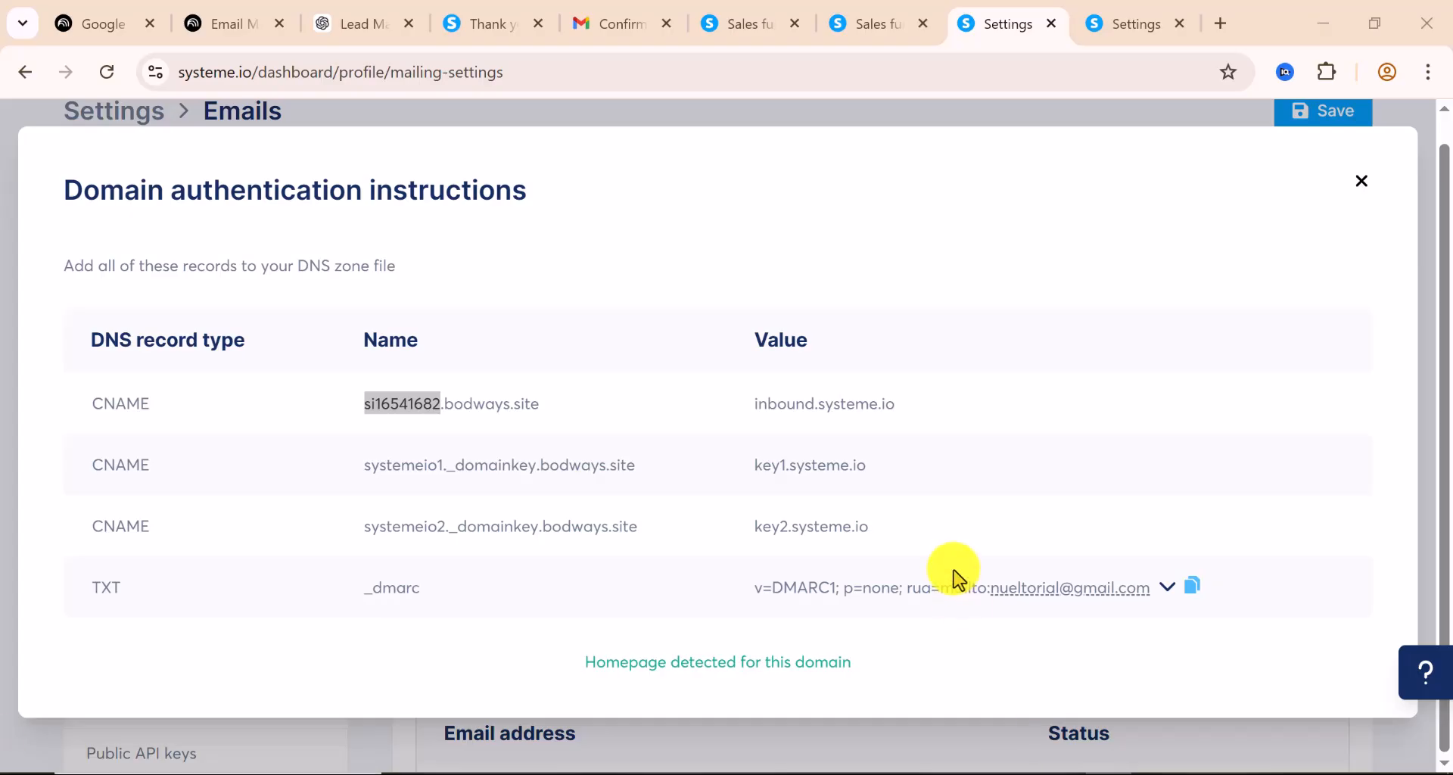
pyautogui.moveTo(896, 405); pyautogui.dragTo(751, 405)
pyautogui.rightClick(782, 406)
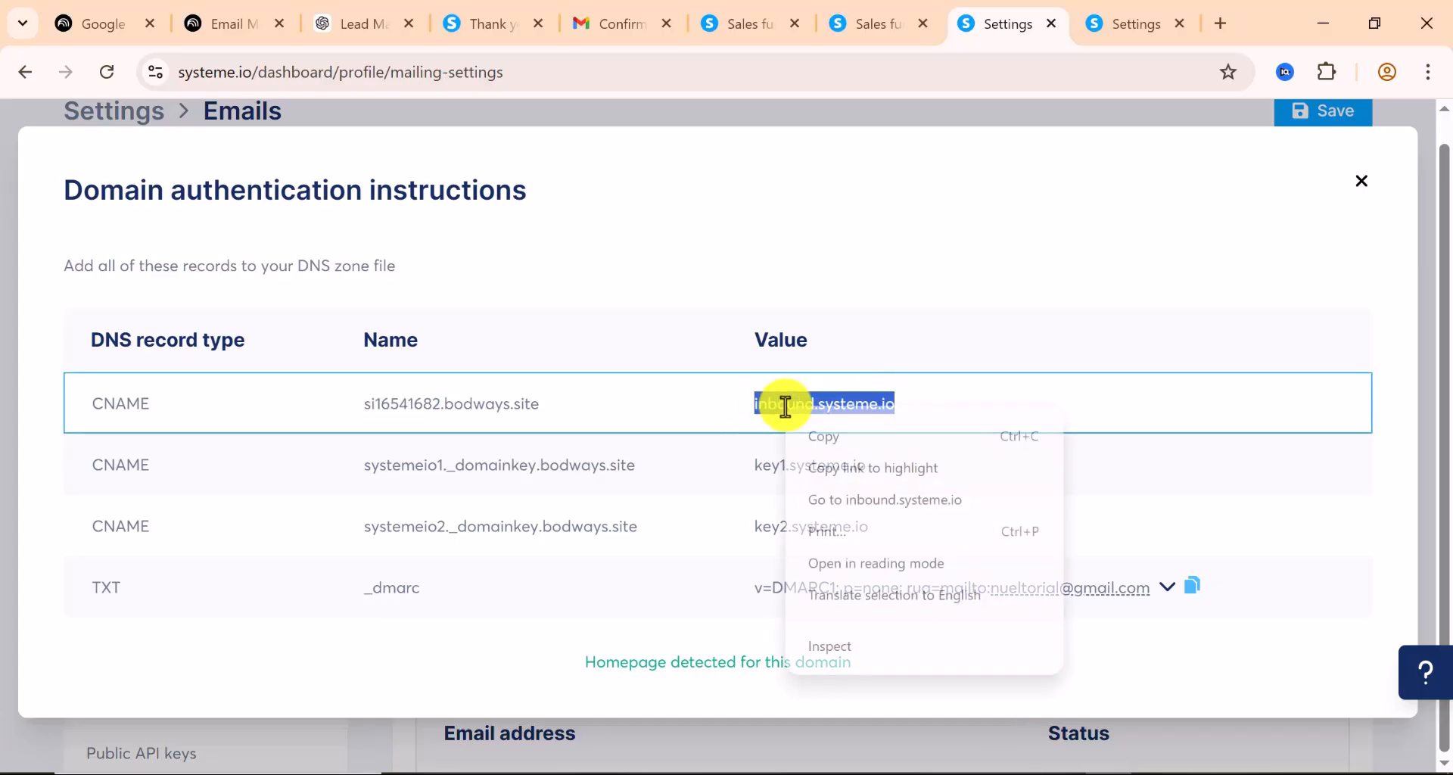
pyautogui.click(837, 433)
pyautogui.click(587, 772)
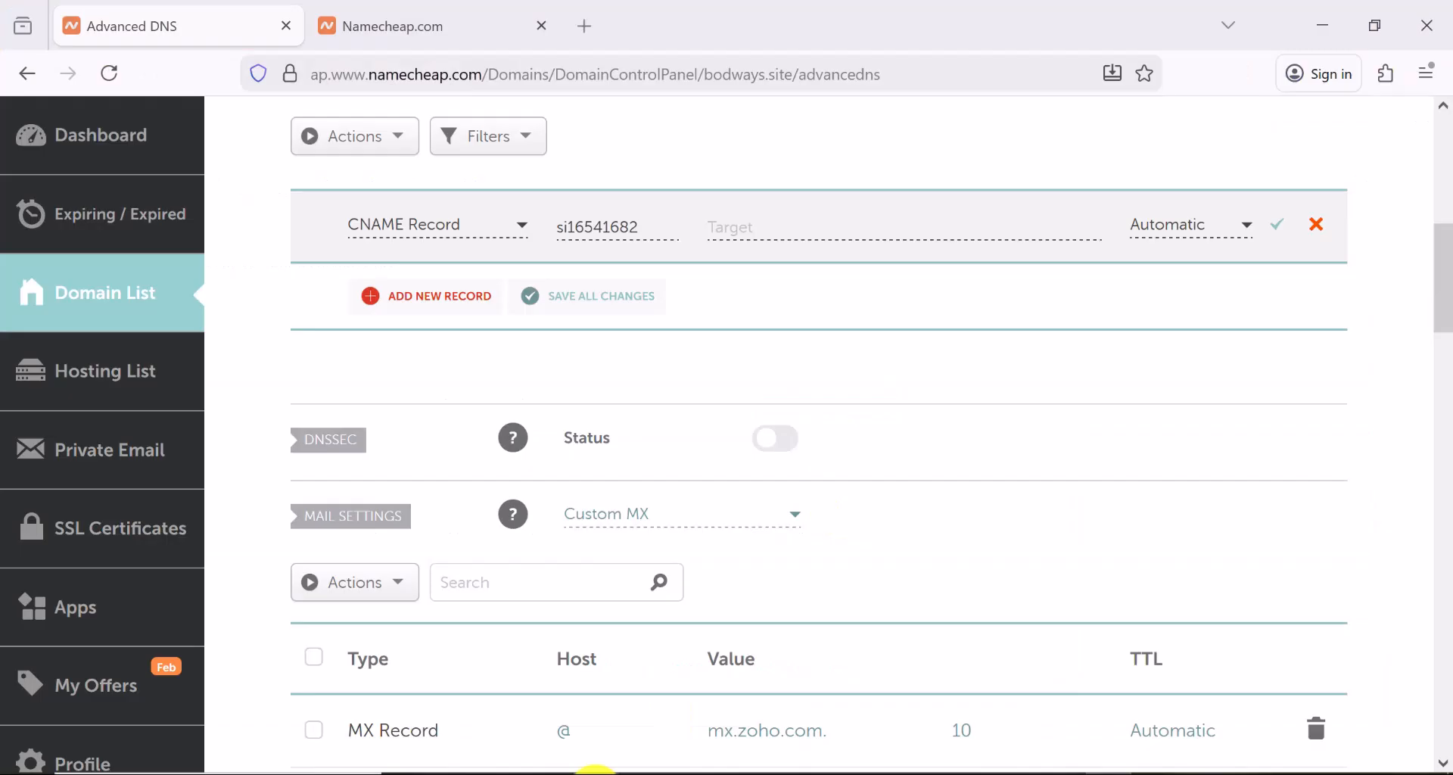
pyautogui.click(845, 226)
pyautogui.rightClick(846, 227)
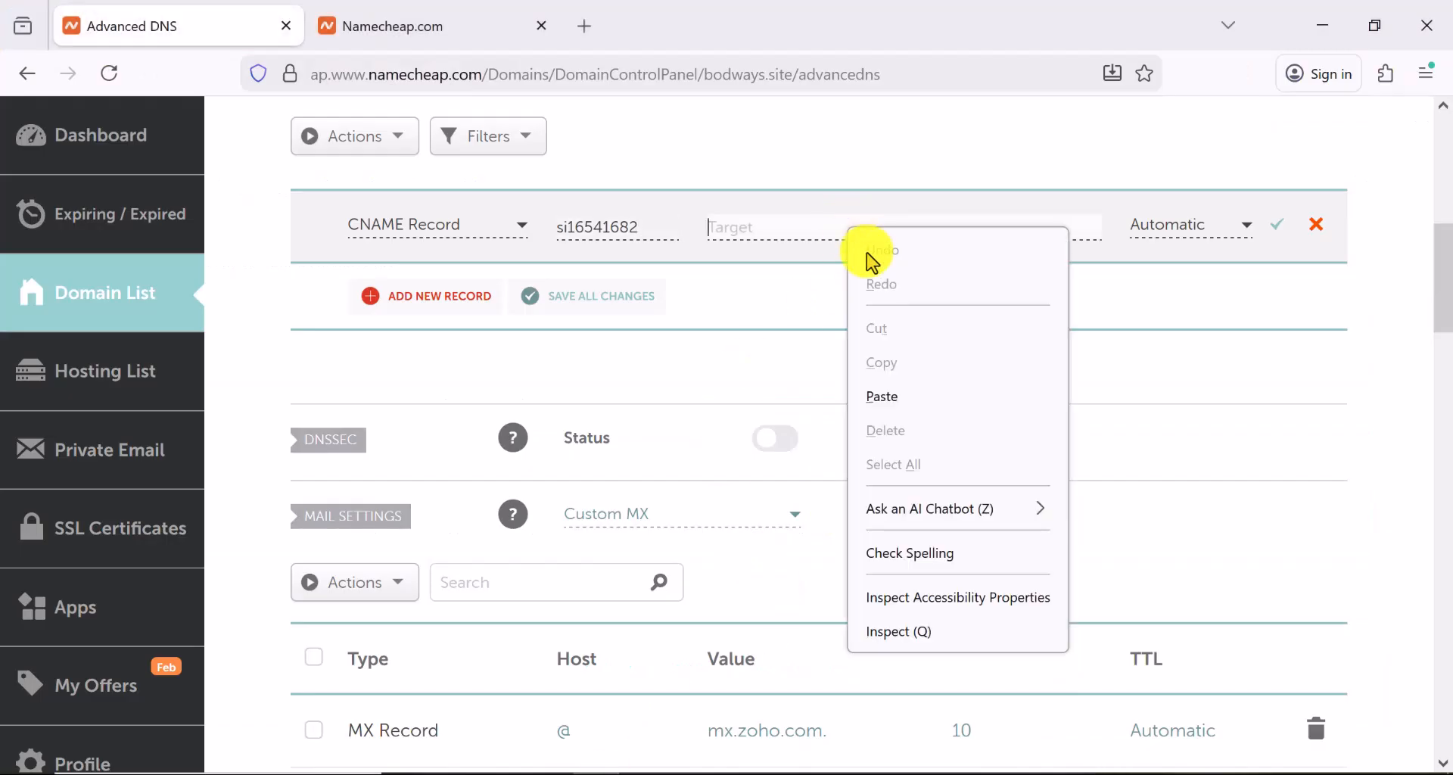
pyautogui.click(914, 397)
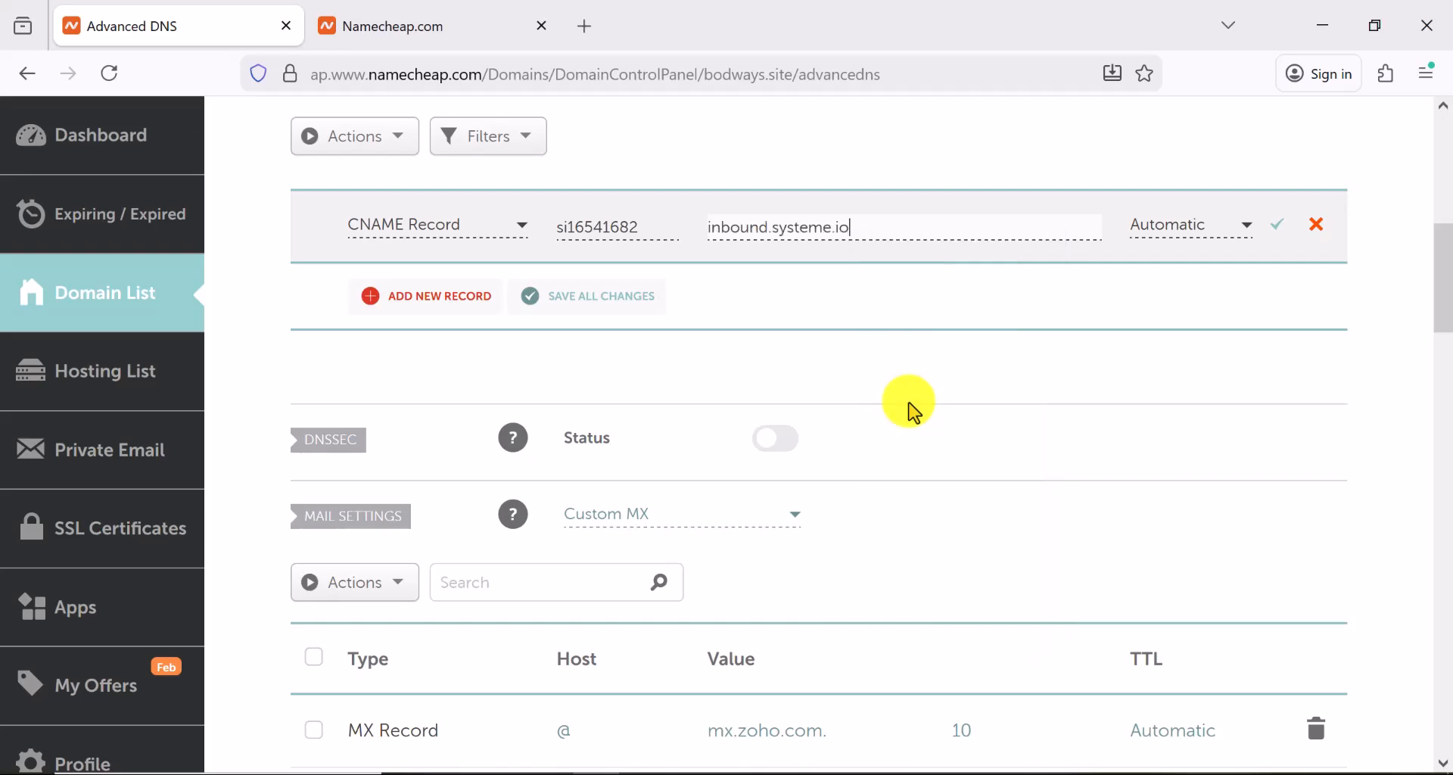
pyautogui.click(1279, 241)
pyautogui.click(1279, 241)
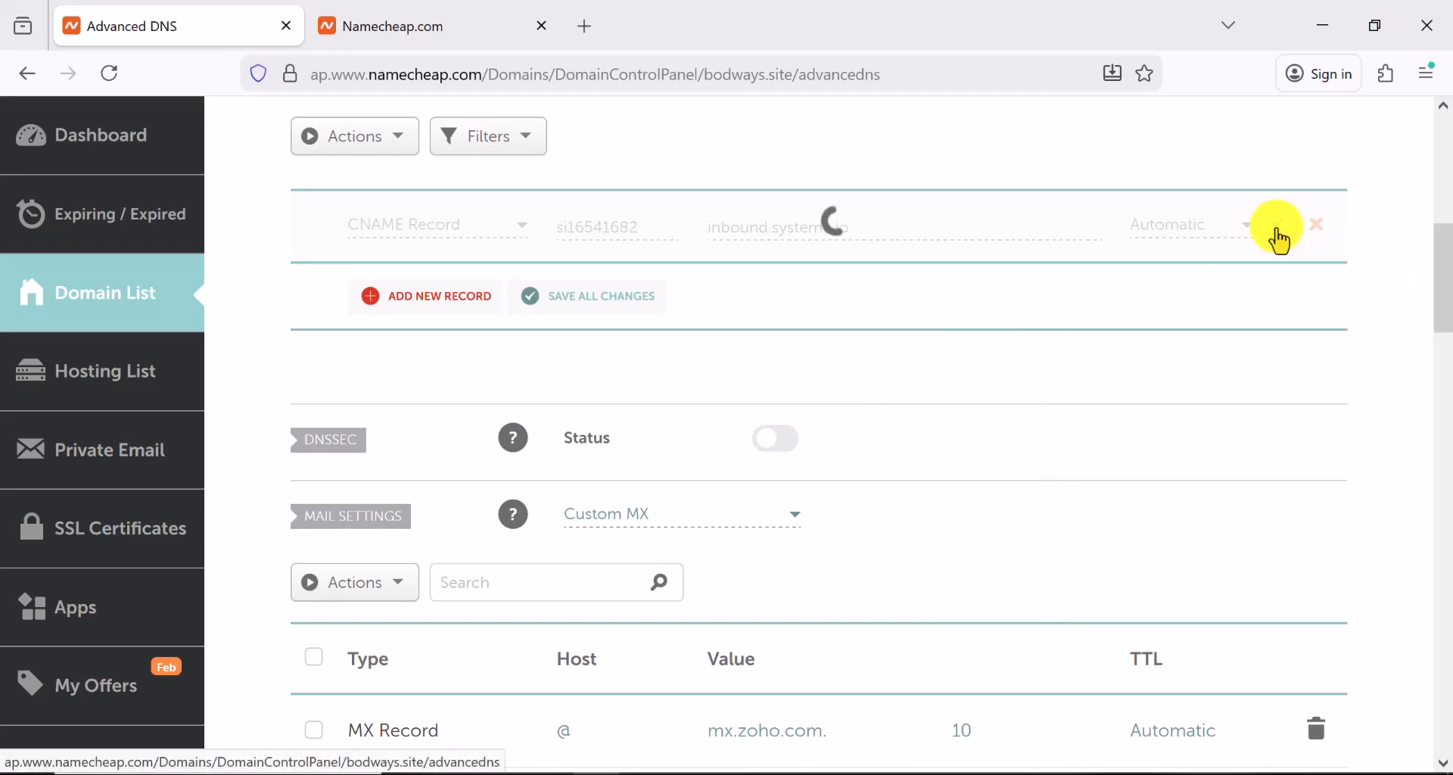
# Add another CNAME record with host systemeio1._domainkey copied from systeme.io
pyautogui.click(438, 303)
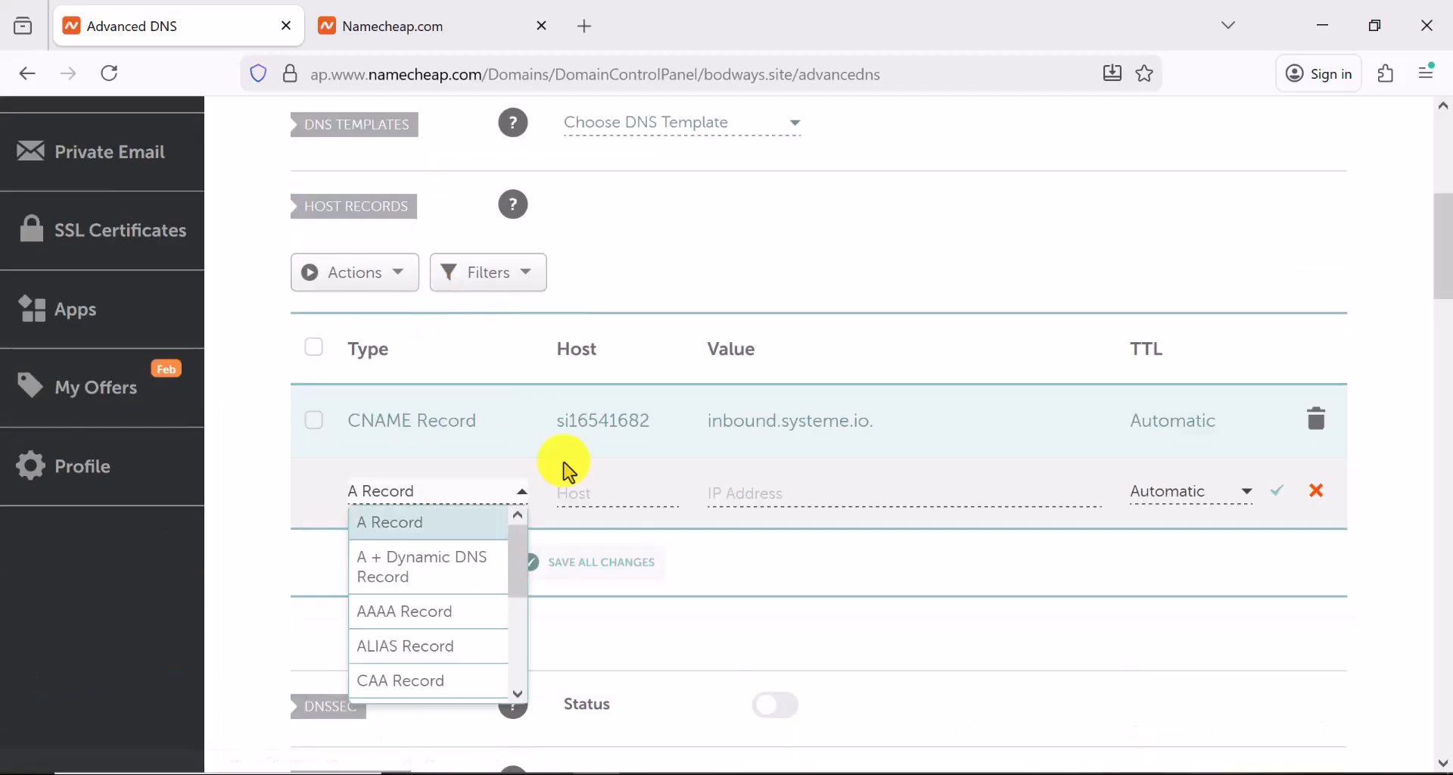
pyautogui.scroll(-3, 780, 762)
pyautogui.scroll(-3, 780, 763)
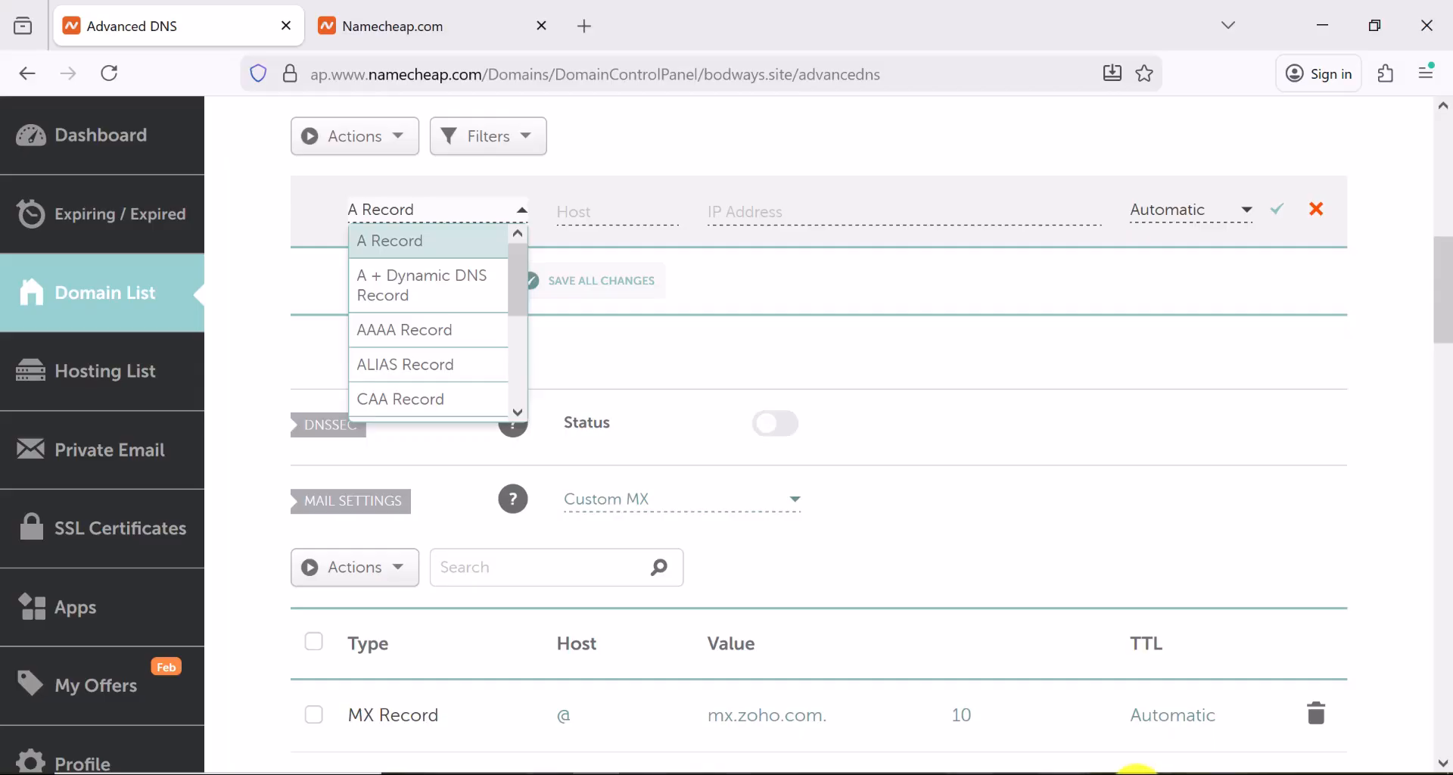
pyautogui.click(1107, 774)
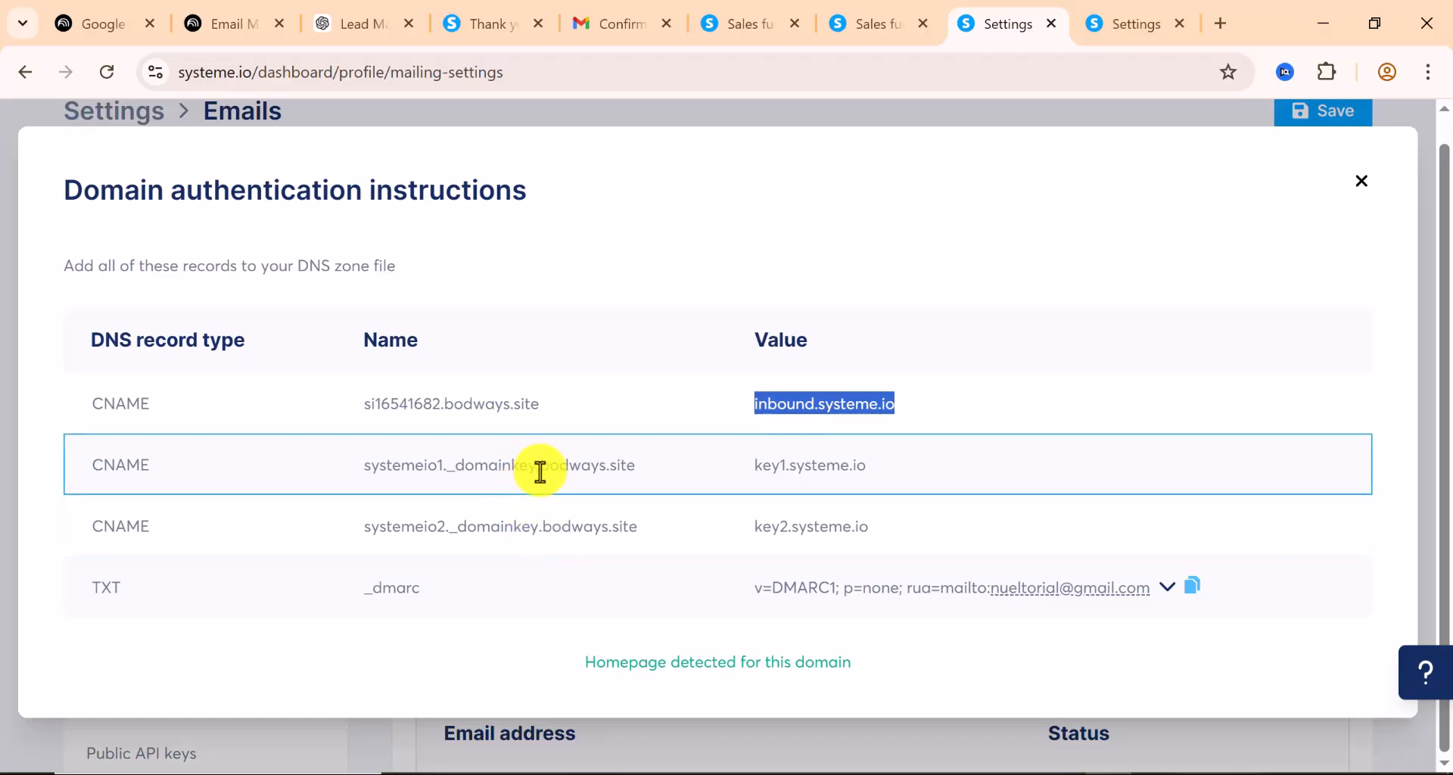
pyautogui.moveTo(530, 466); pyautogui.dragTo(344, 475)
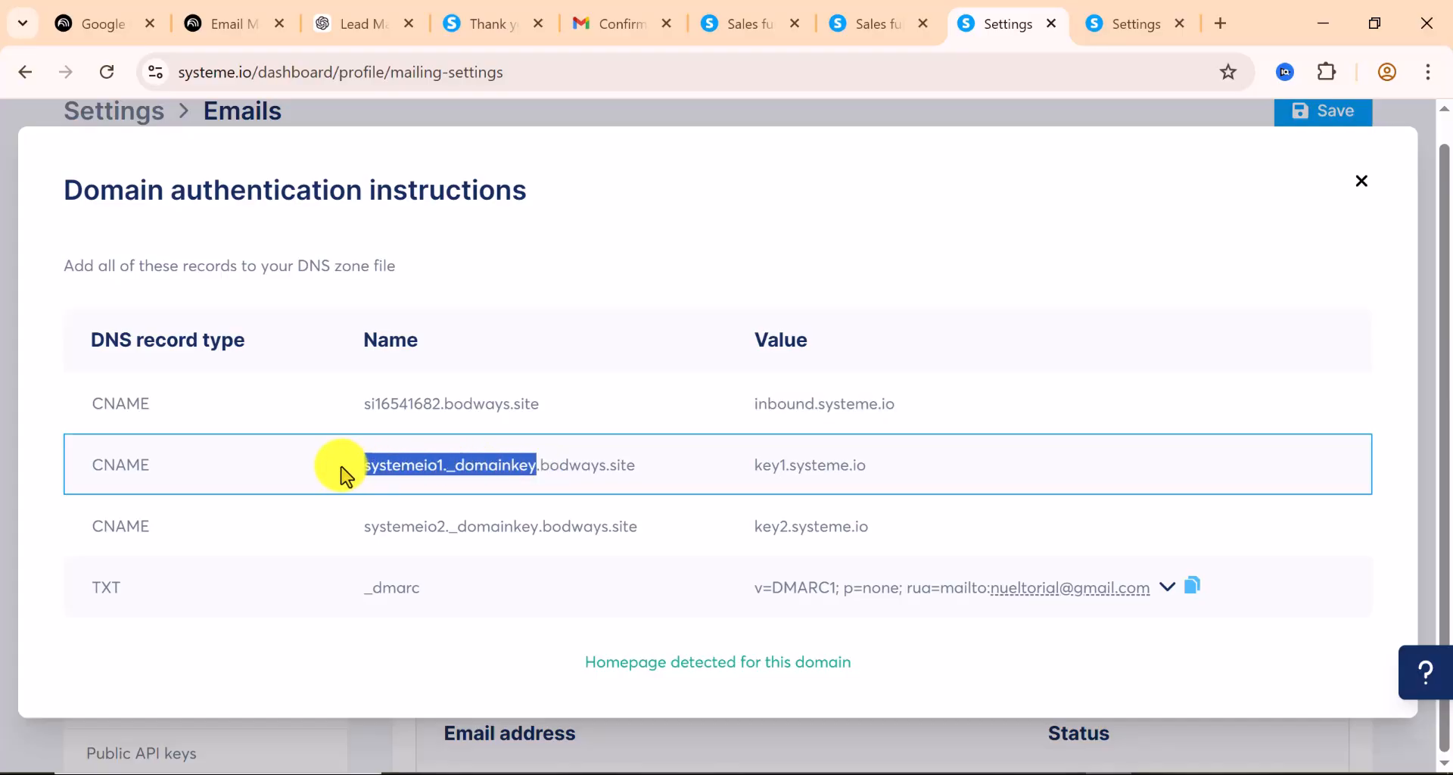
pyautogui.rightClick(414, 468)
pyautogui.click(461, 497)
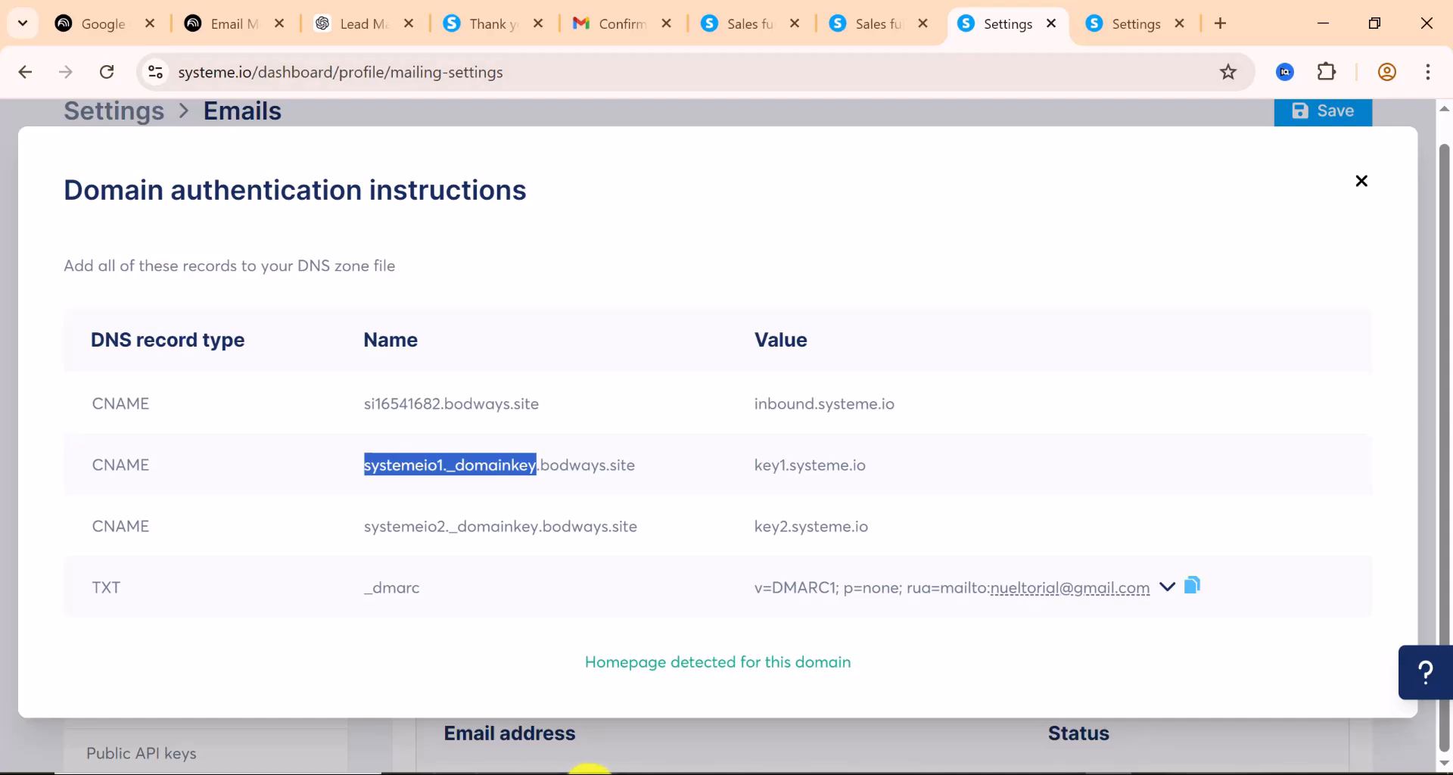
pyautogui.click(588, 771)
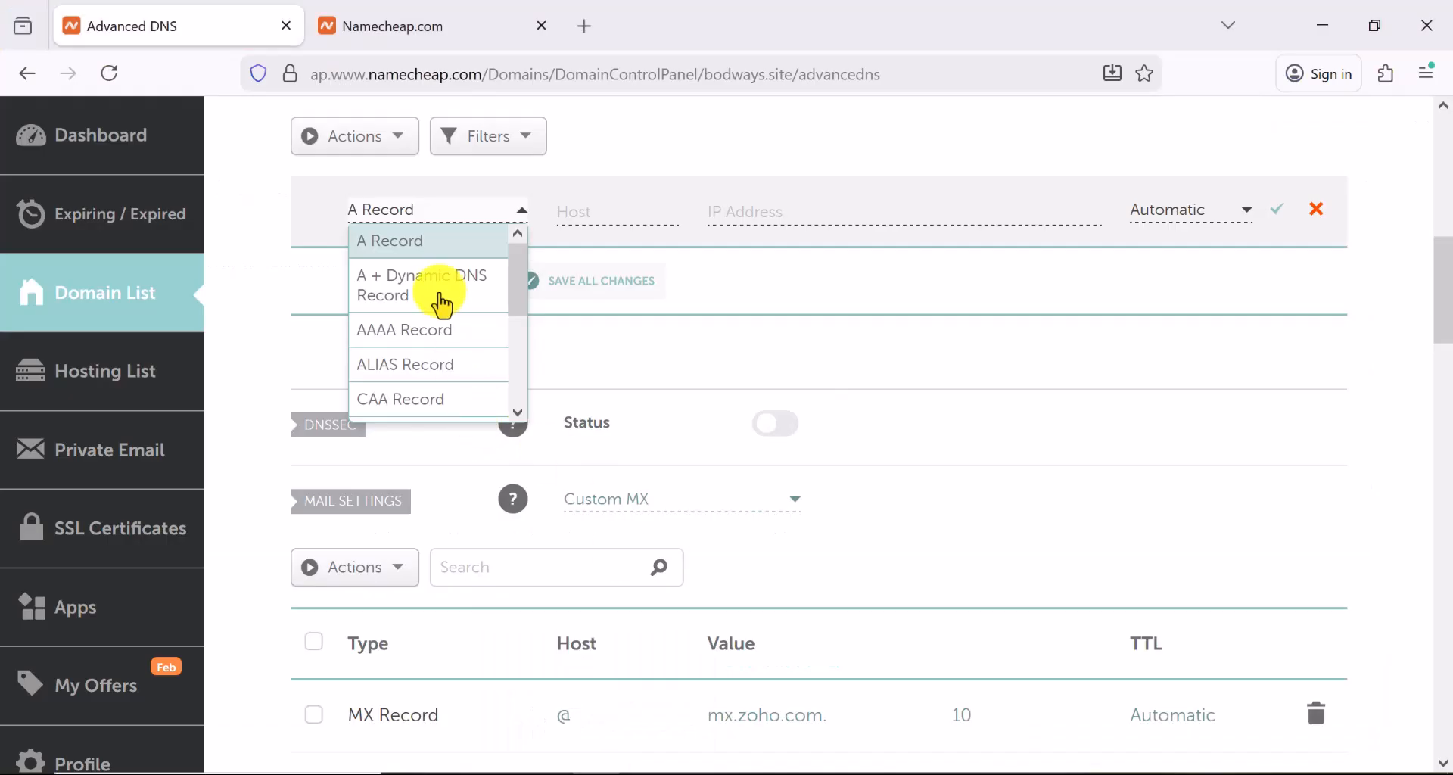
pyautogui.scroll(-3, 443, 305)
pyautogui.scroll(3, 428, 318)
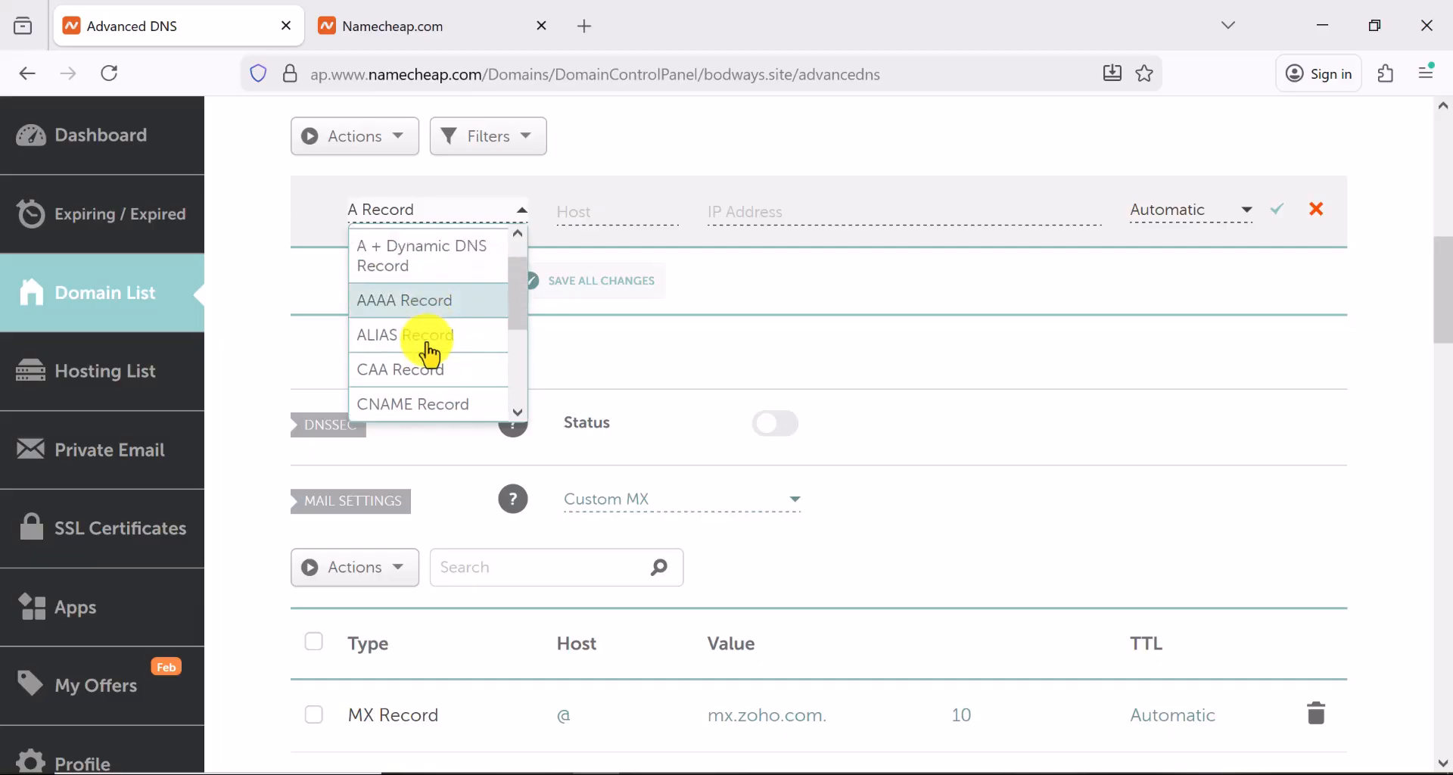
pyautogui.click(419, 408)
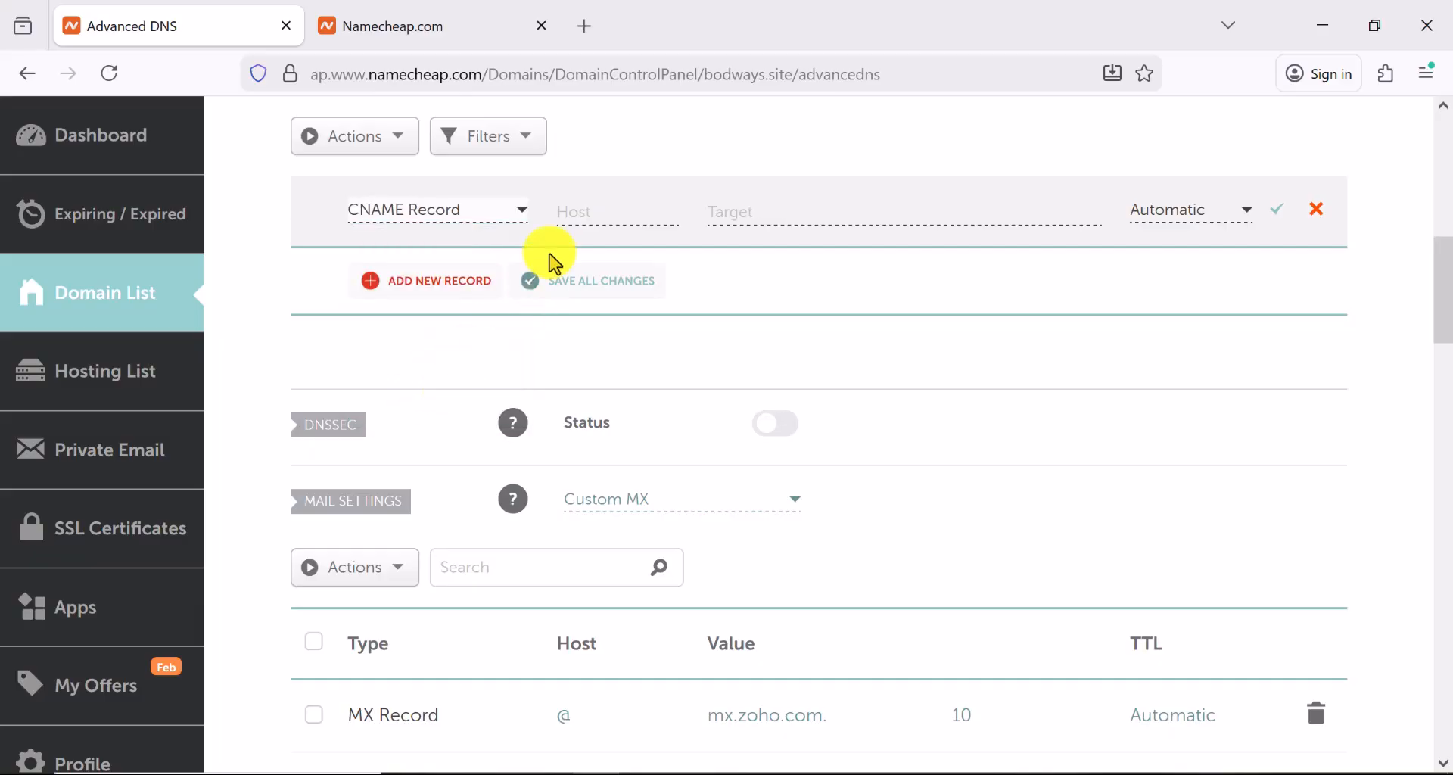
pyautogui.click(572, 215)
pyautogui.rightClick(572, 216)
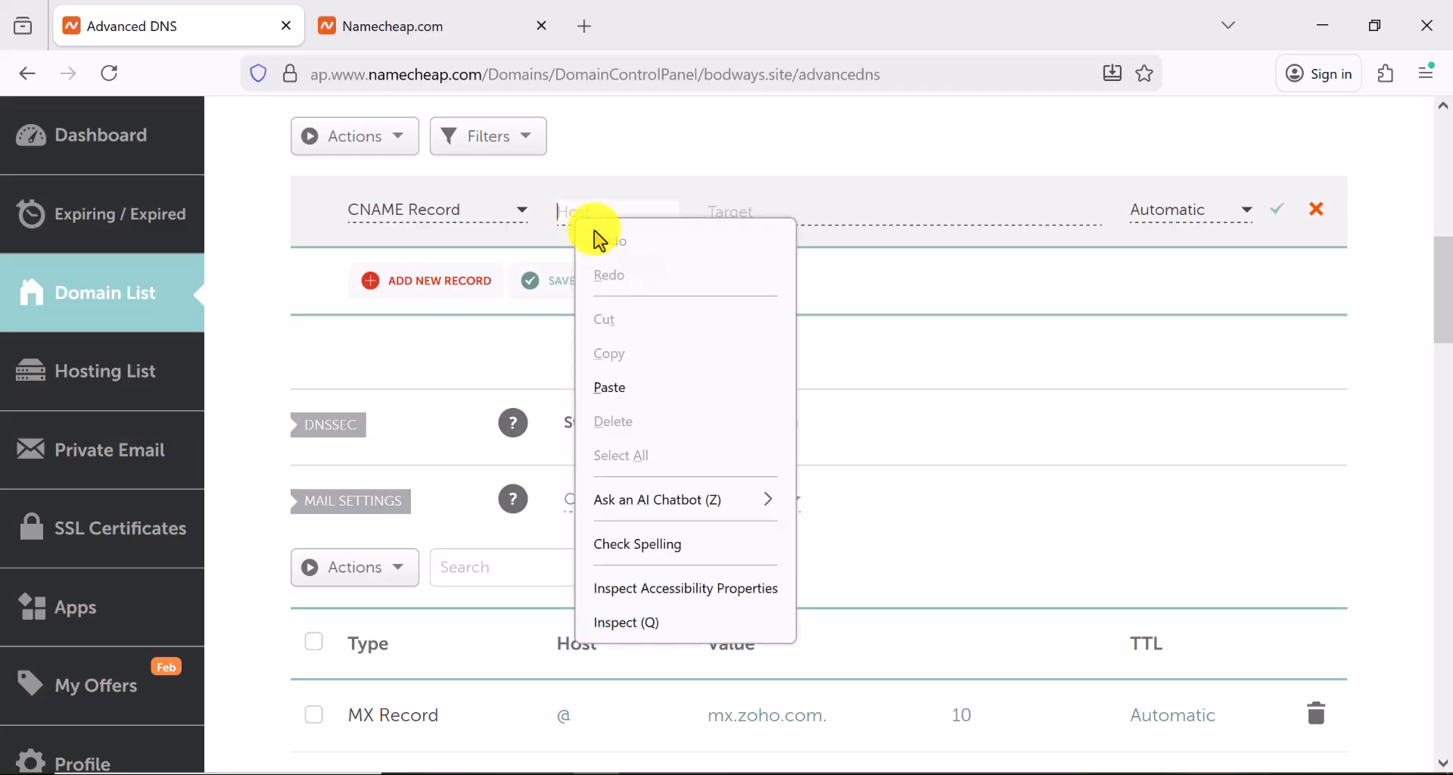
pyautogui.click(603, 393)
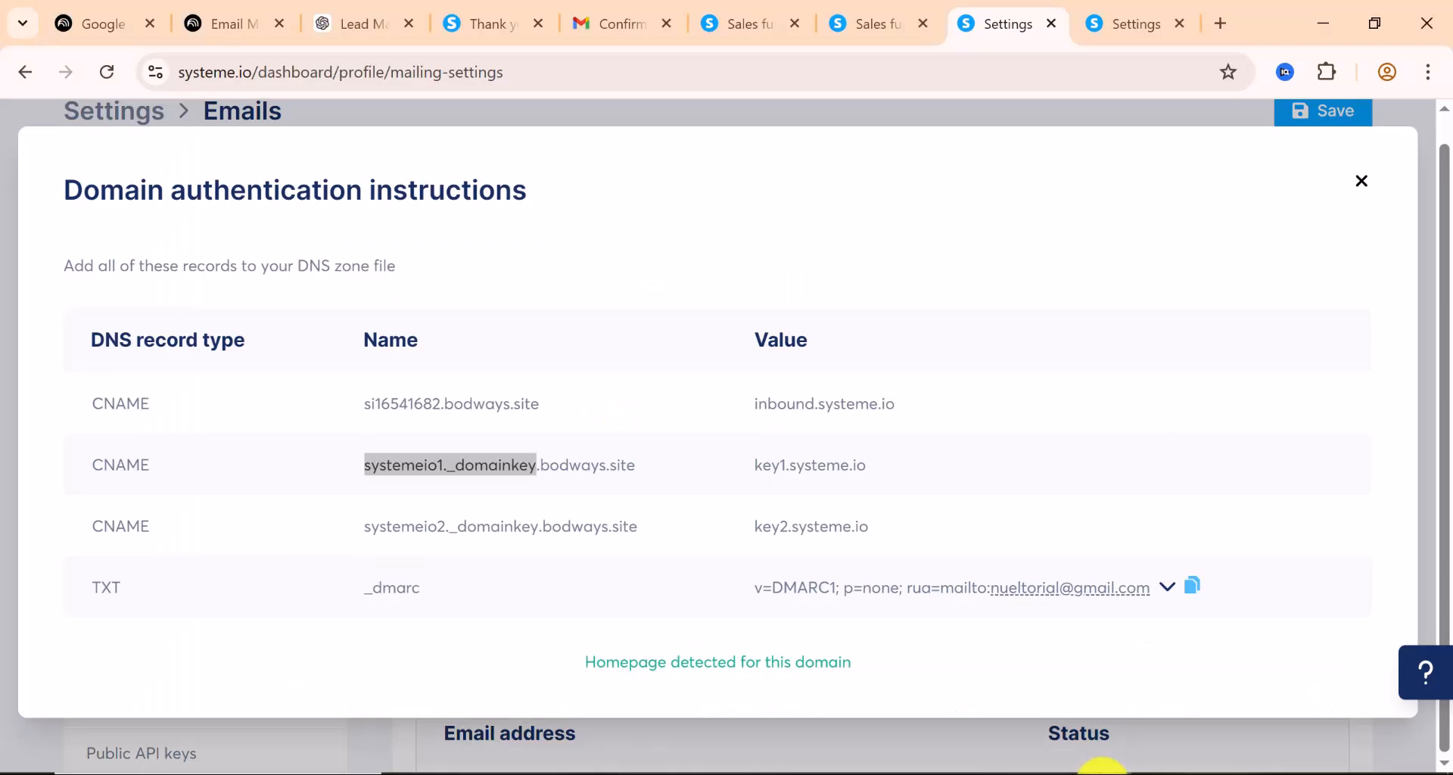
# Point the systemeio1._domainkey record to key1.systeme.io and save it
pyautogui.moveTo(879, 473); pyautogui.dragTo(752, 464)
pyautogui.rightClick(792, 467)
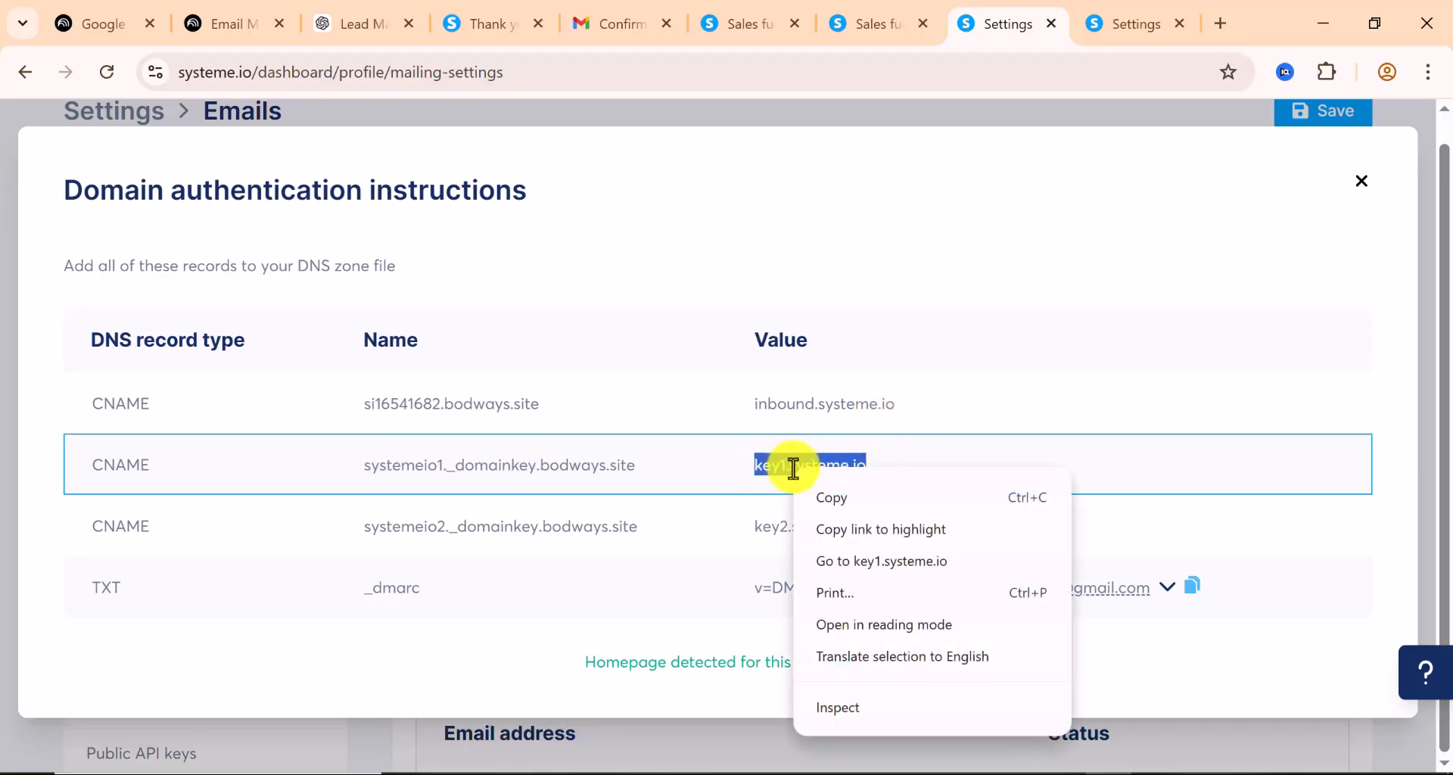
pyautogui.click(842, 497)
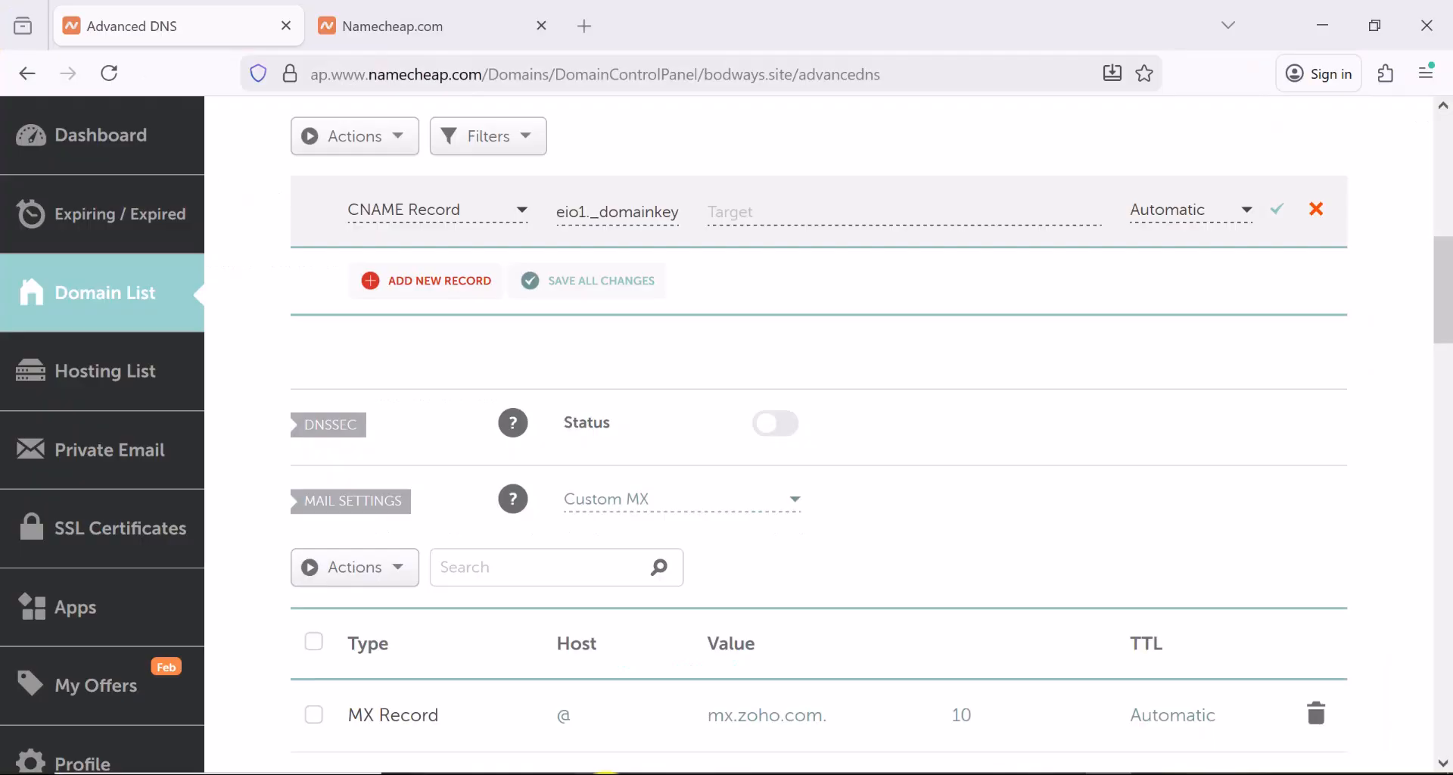
pyautogui.click(755, 212)
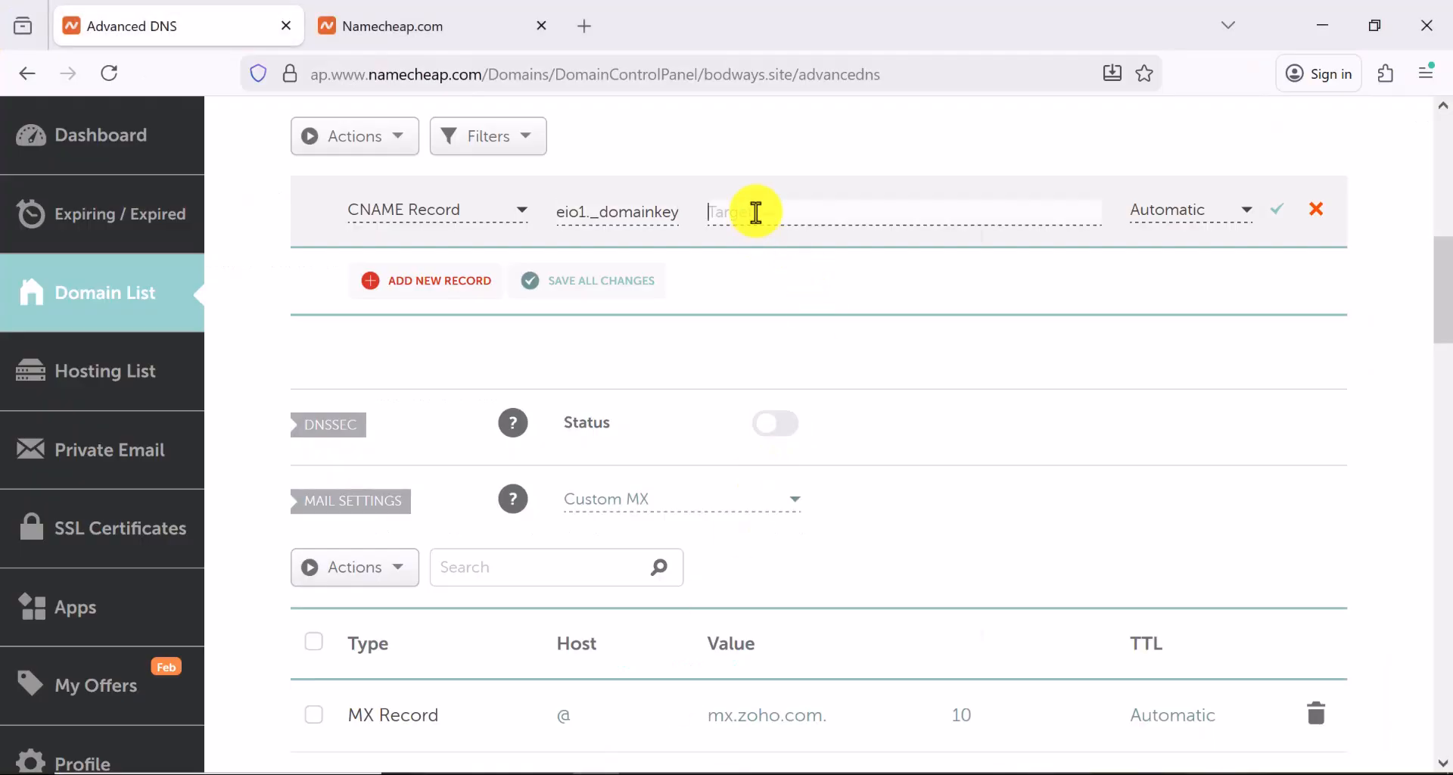
pyautogui.rightClick(755, 212)
pyautogui.click(802, 389)
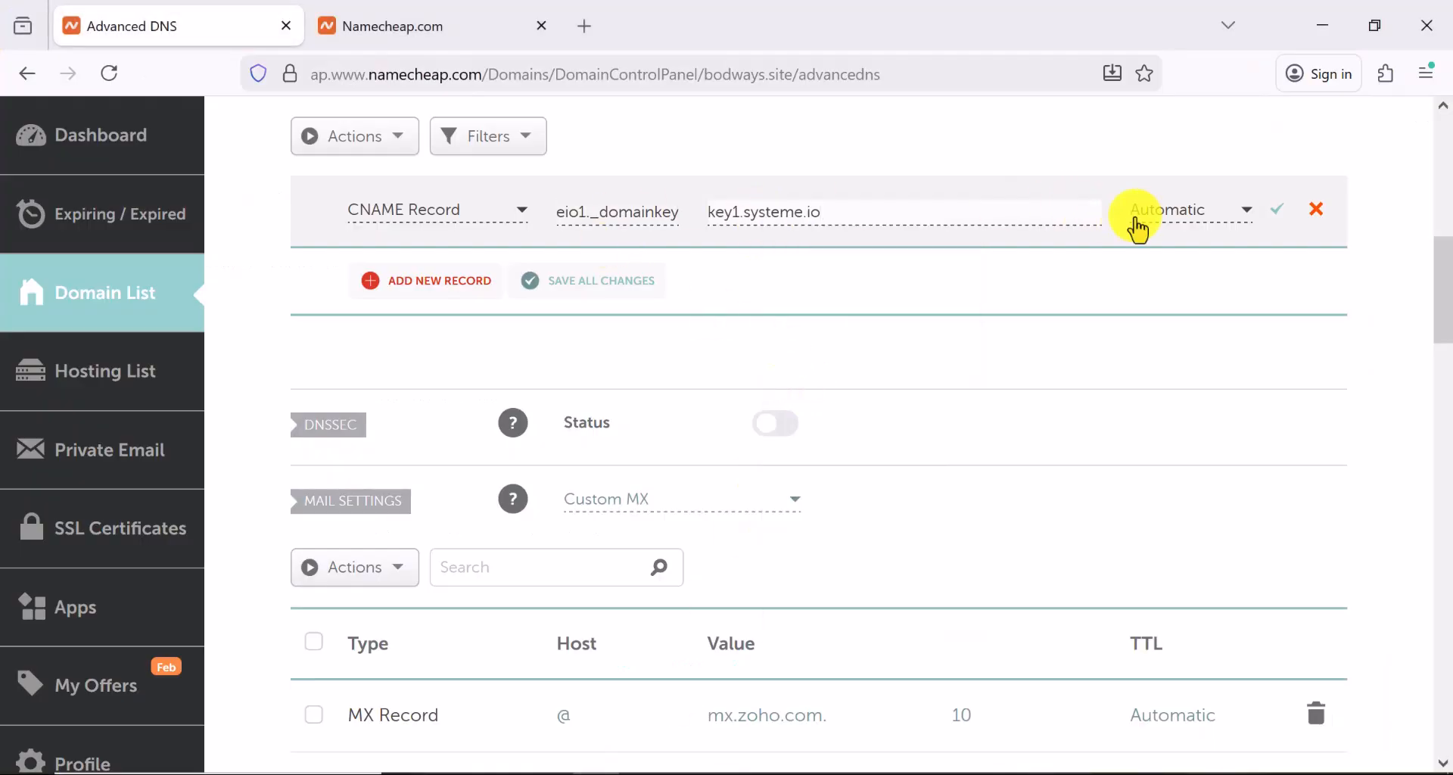
pyautogui.click(1280, 224)
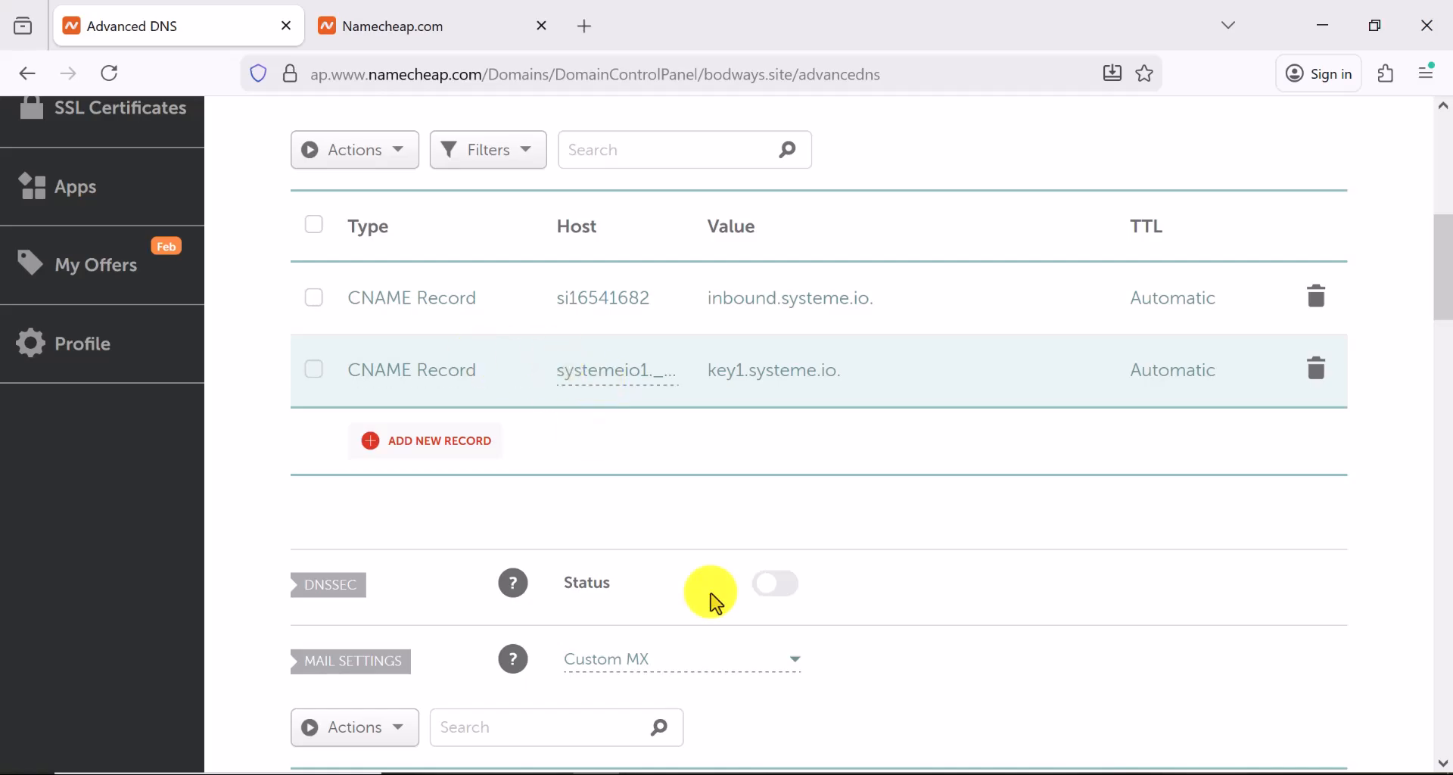
# Add a new CNAME record with host systemeio2._domainkey copied from systeme.io
pyautogui.click(1112, 774)
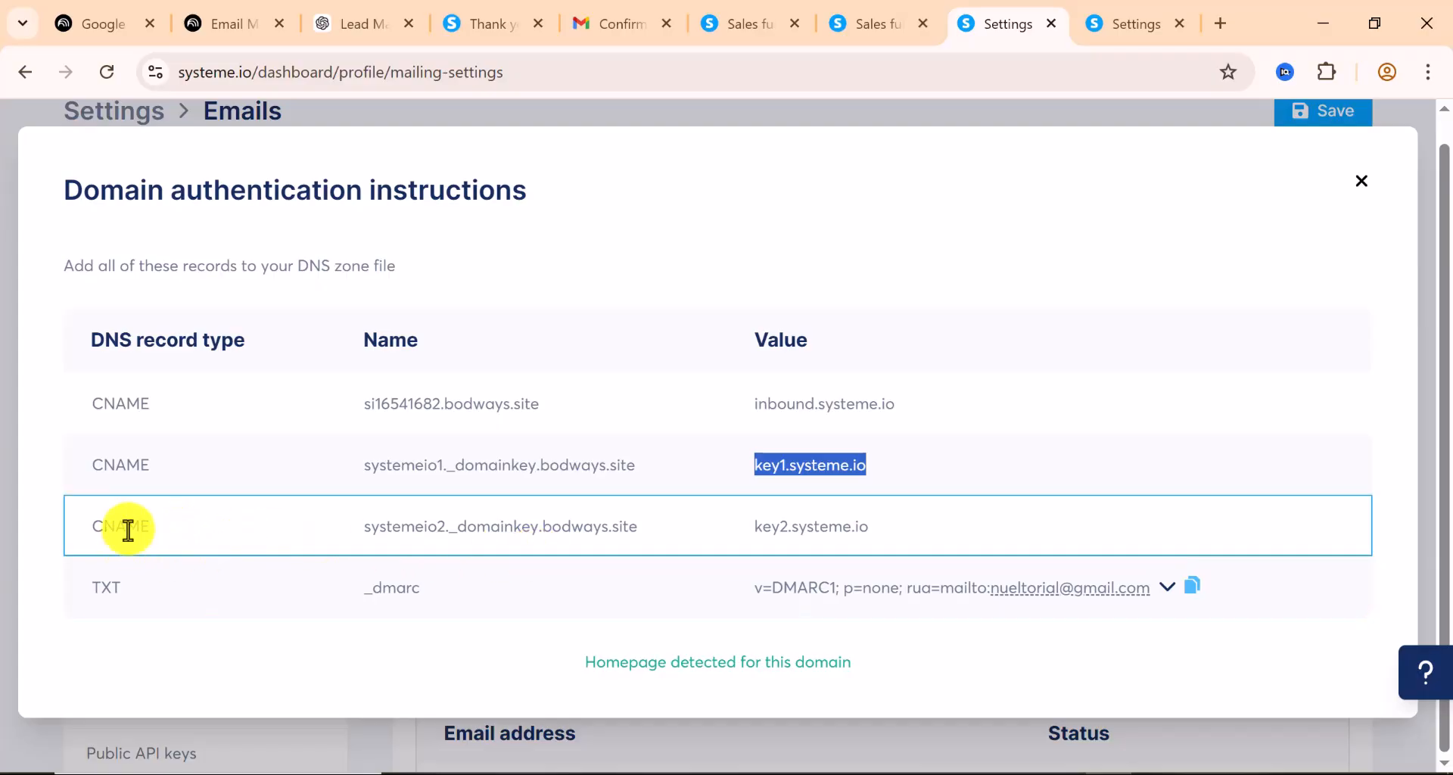
pyautogui.moveTo(539, 529); pyautogui.dragTo(345, 539)
pyautogui.rightClick(458, 524)
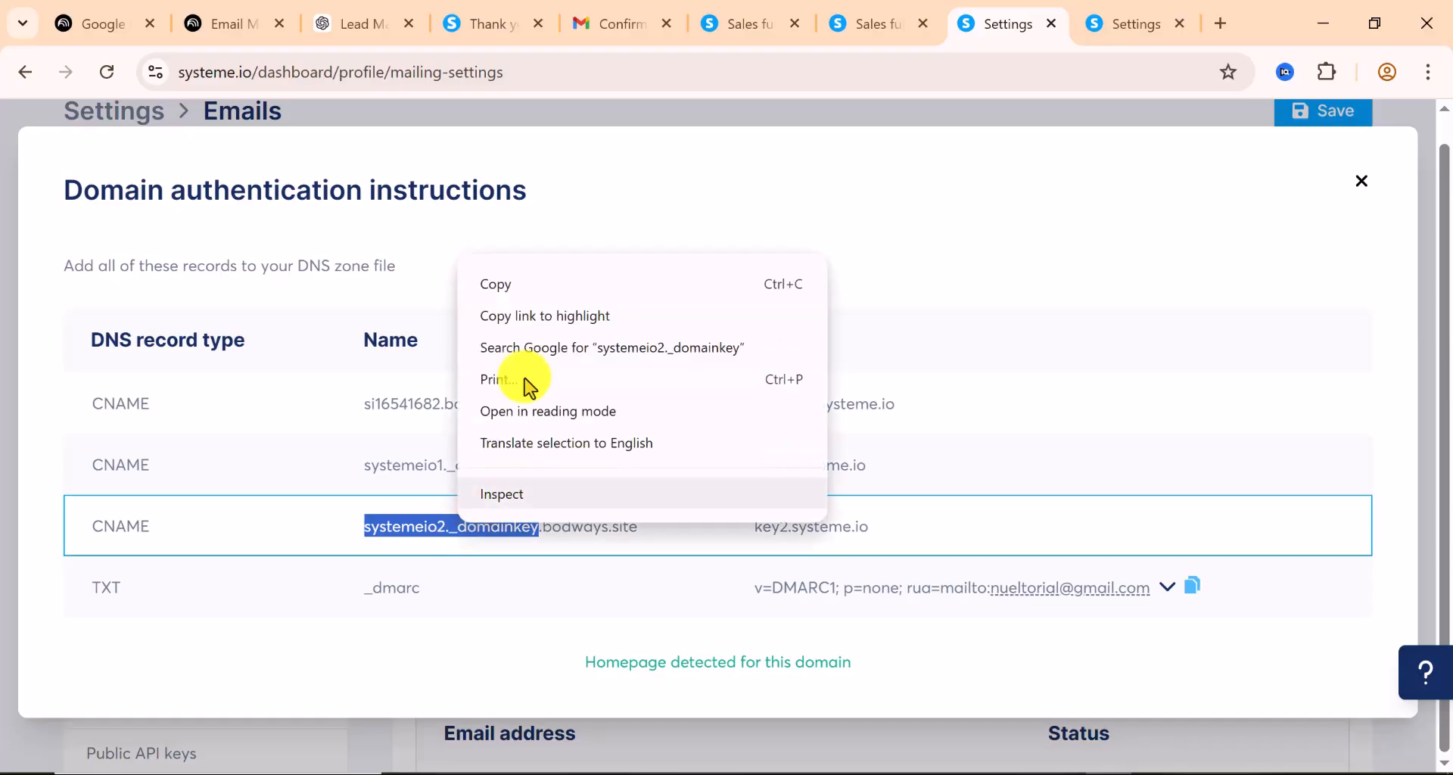
pyautogui.click(524, 292)
pyautogui.click(598, 773)
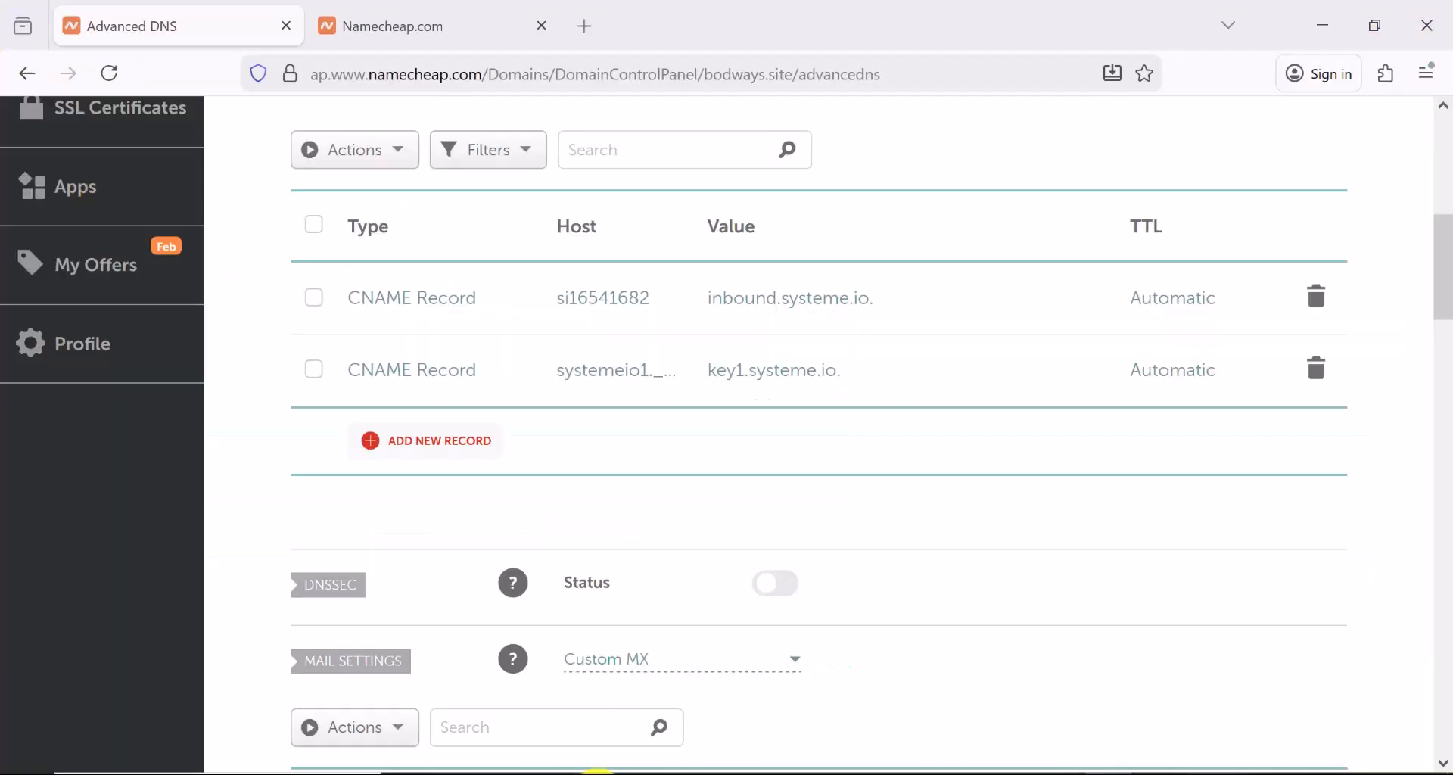
pyautogui.click(443, 454)
pyautogui.scroll(-2, 420, 590)
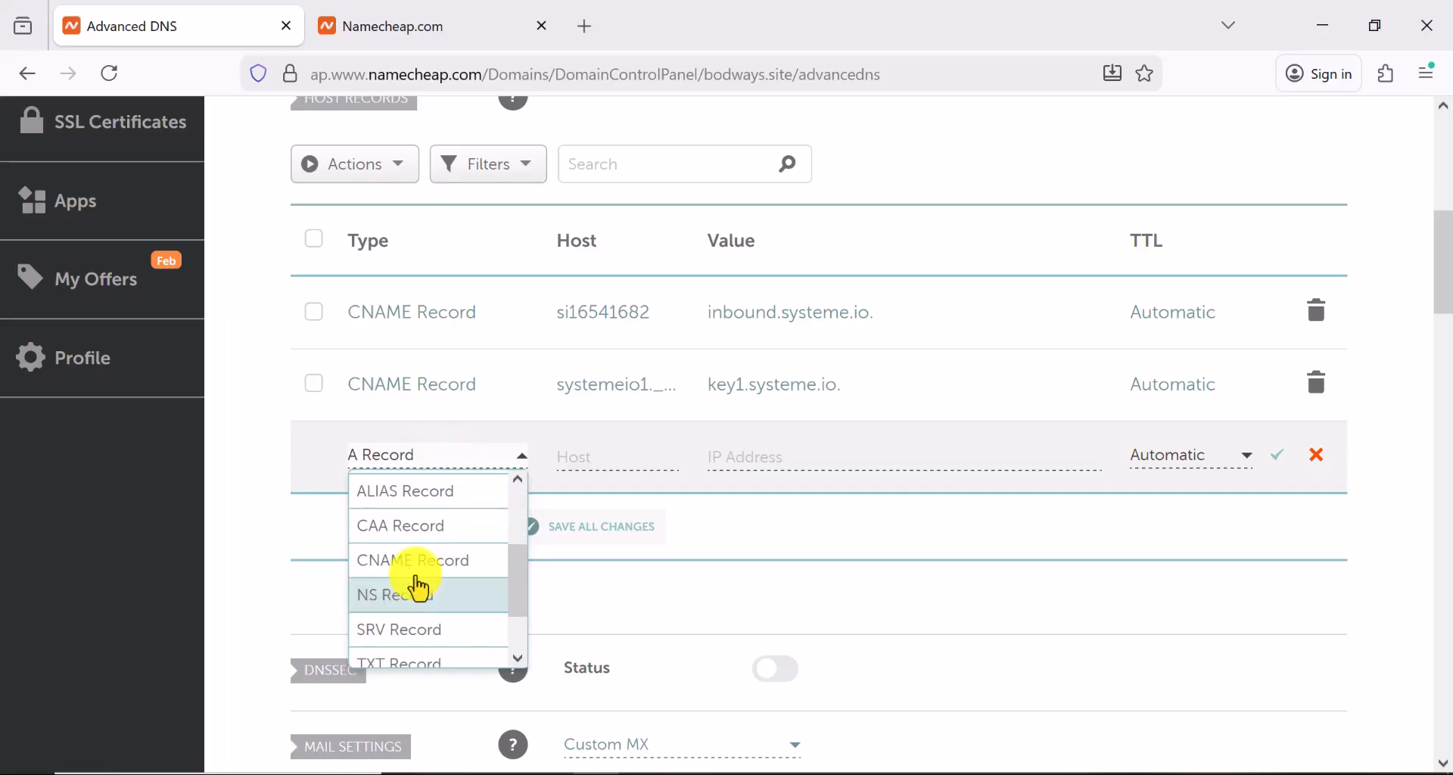
pyautogui.click(426, 561)
pyautogui.click(573, 452)
pyautogui.rightClick(572, 453)
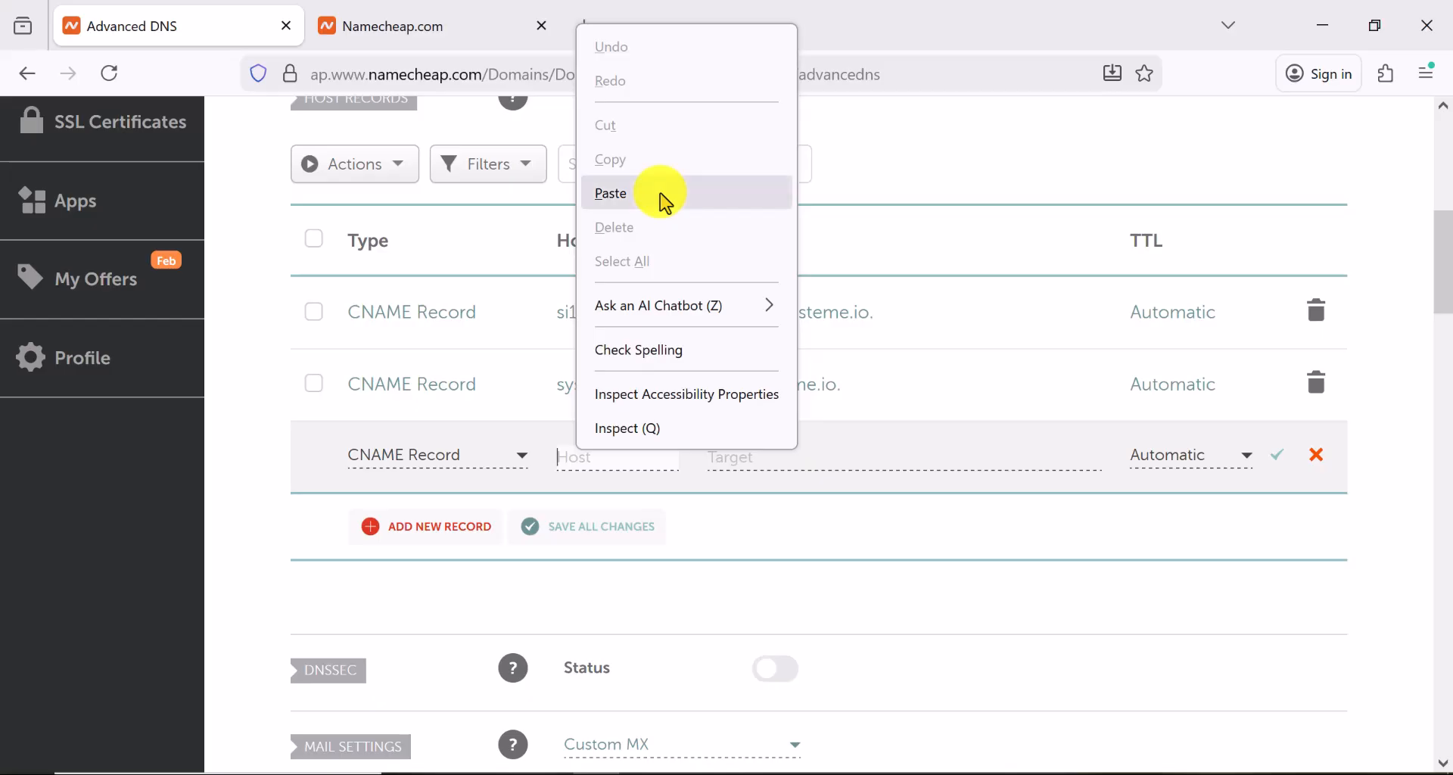
pyautogui.click(612, 193)
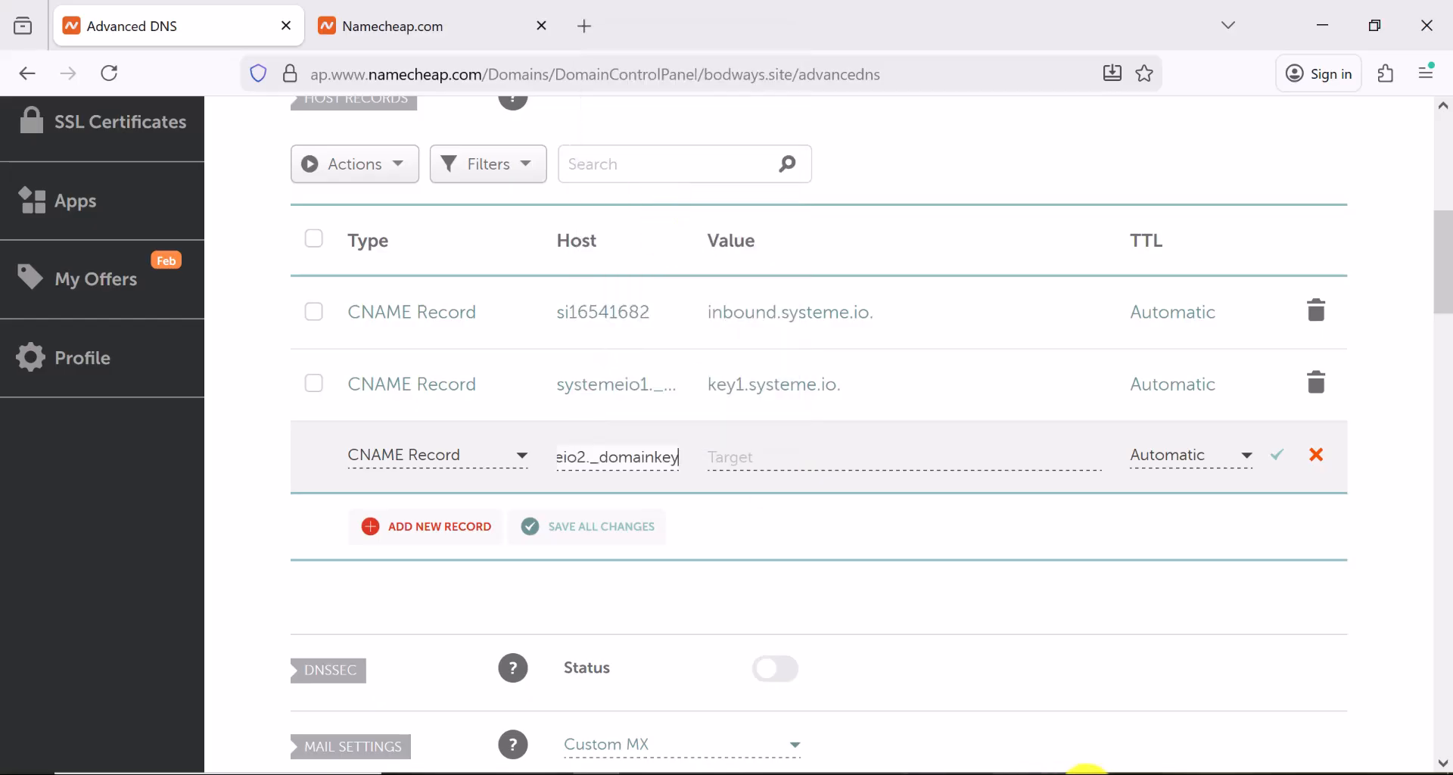
# Set the systemeio2._domainkey record's target to key2.systeme.io and save it
pyautogui.click(1097, 774)
pyautogui.click(866, 532)
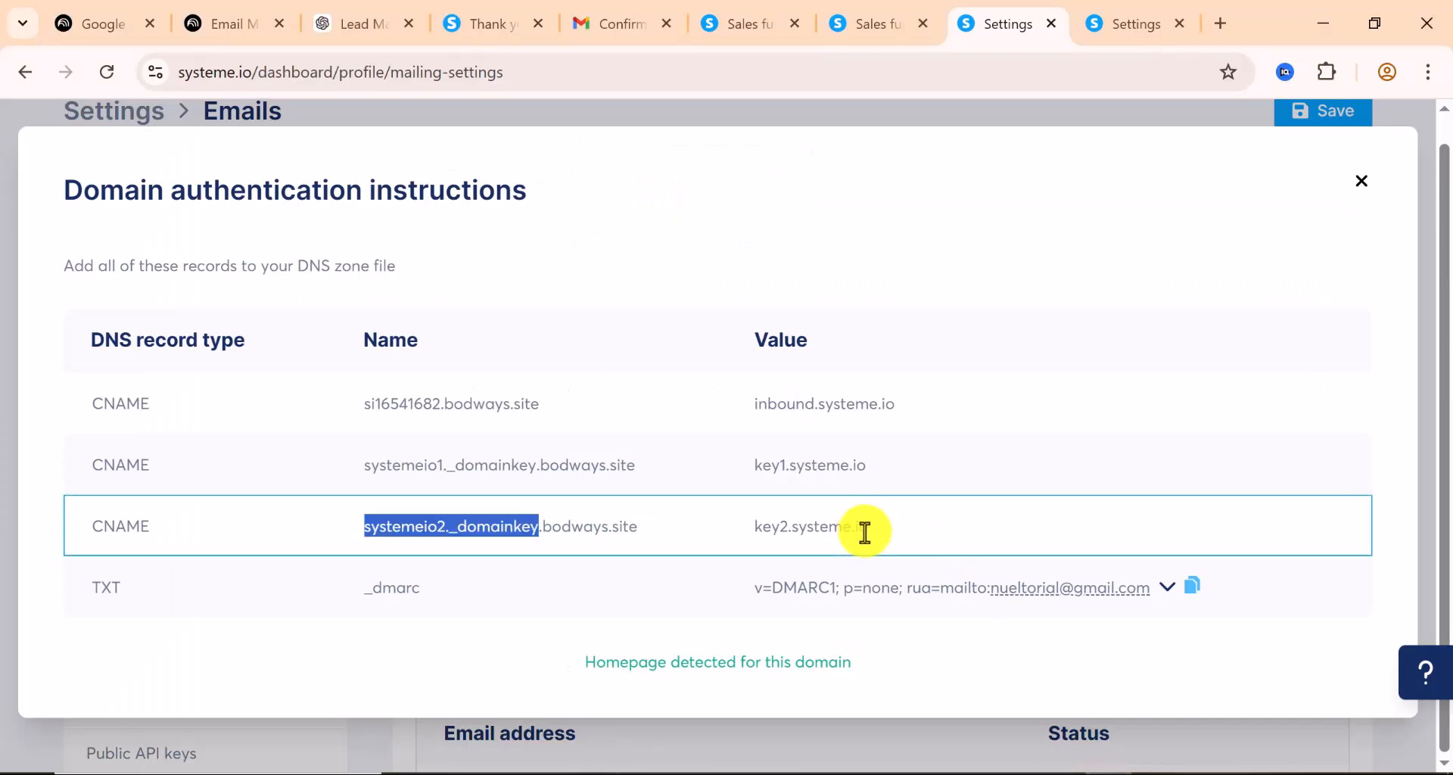
pyautogui.moveTo(872, 530); pyautogui.dragTo(729, 529)
pyautogui.rightClick(791, 526)
pyautogui.click(851, 293)
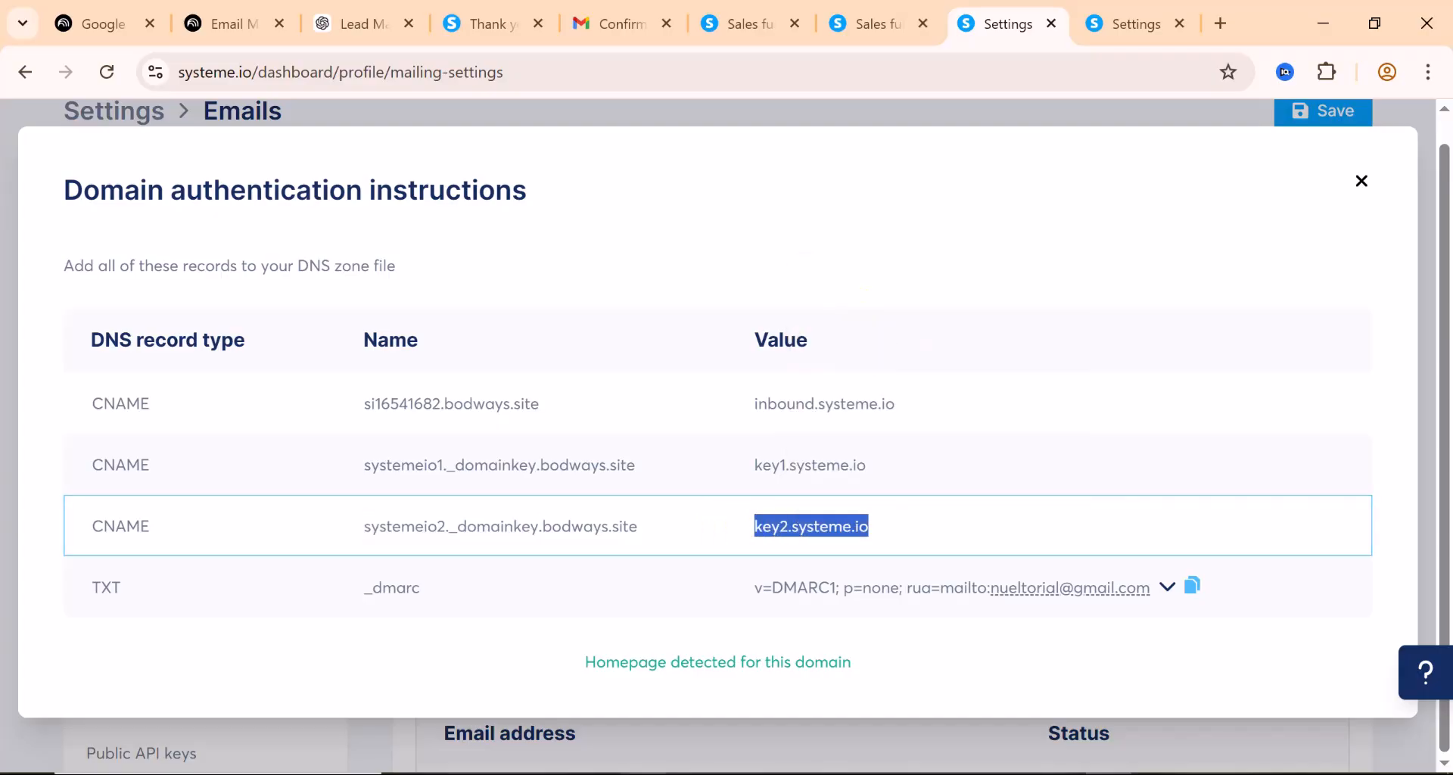
pyautogui.click(598, 773)
pyautogui.click(776, 462)
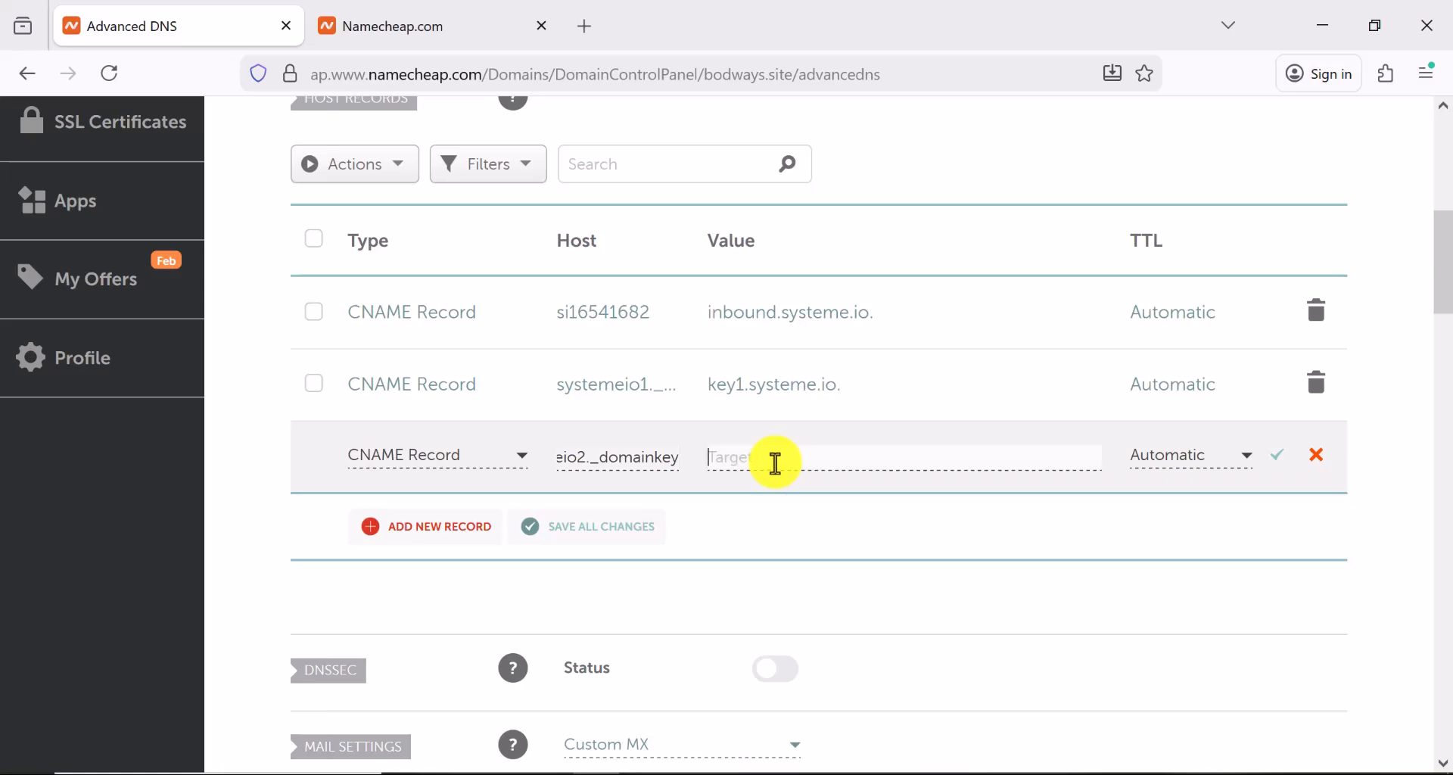
pyautogui.rightClick(776, 462)
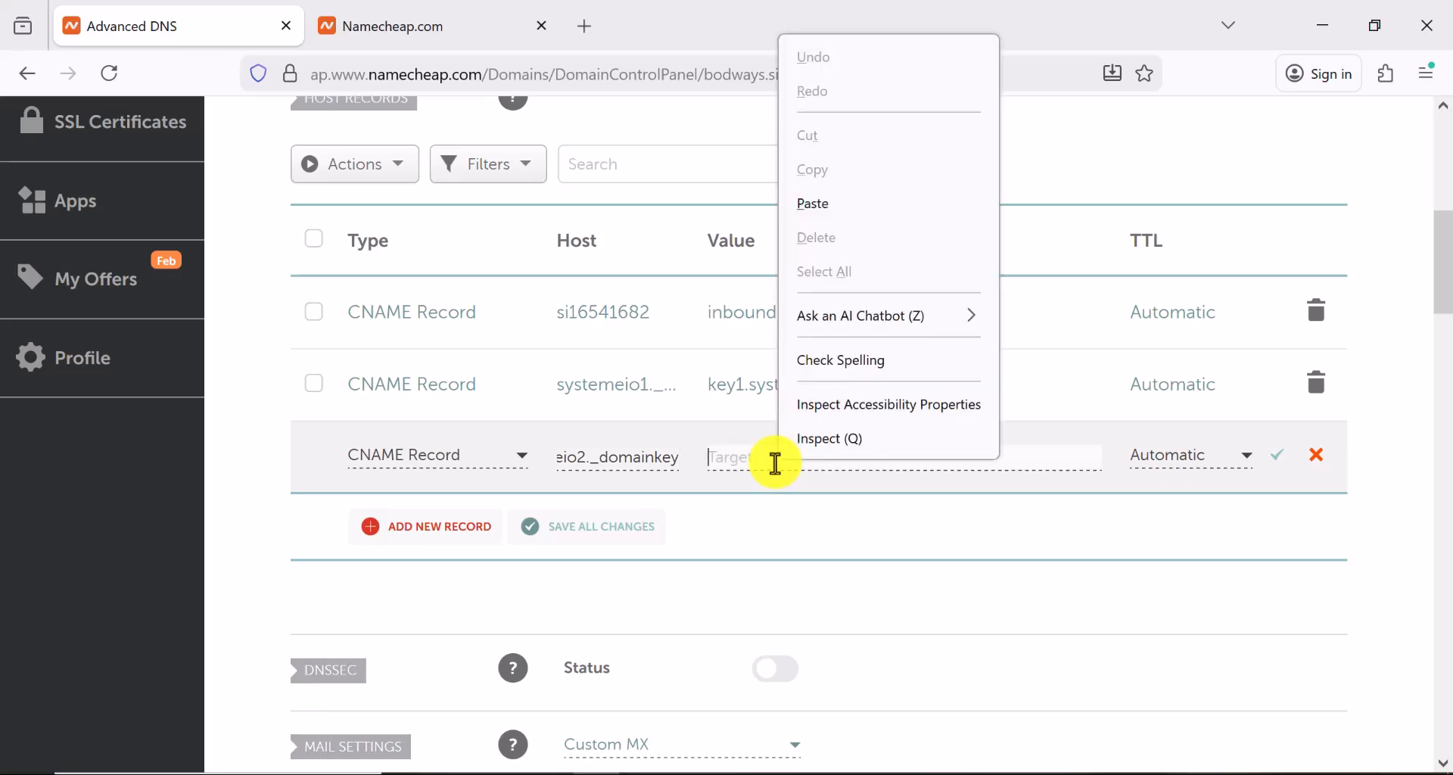
pyautogui.click(833, 206)
pyautogui.click(1279, 463)
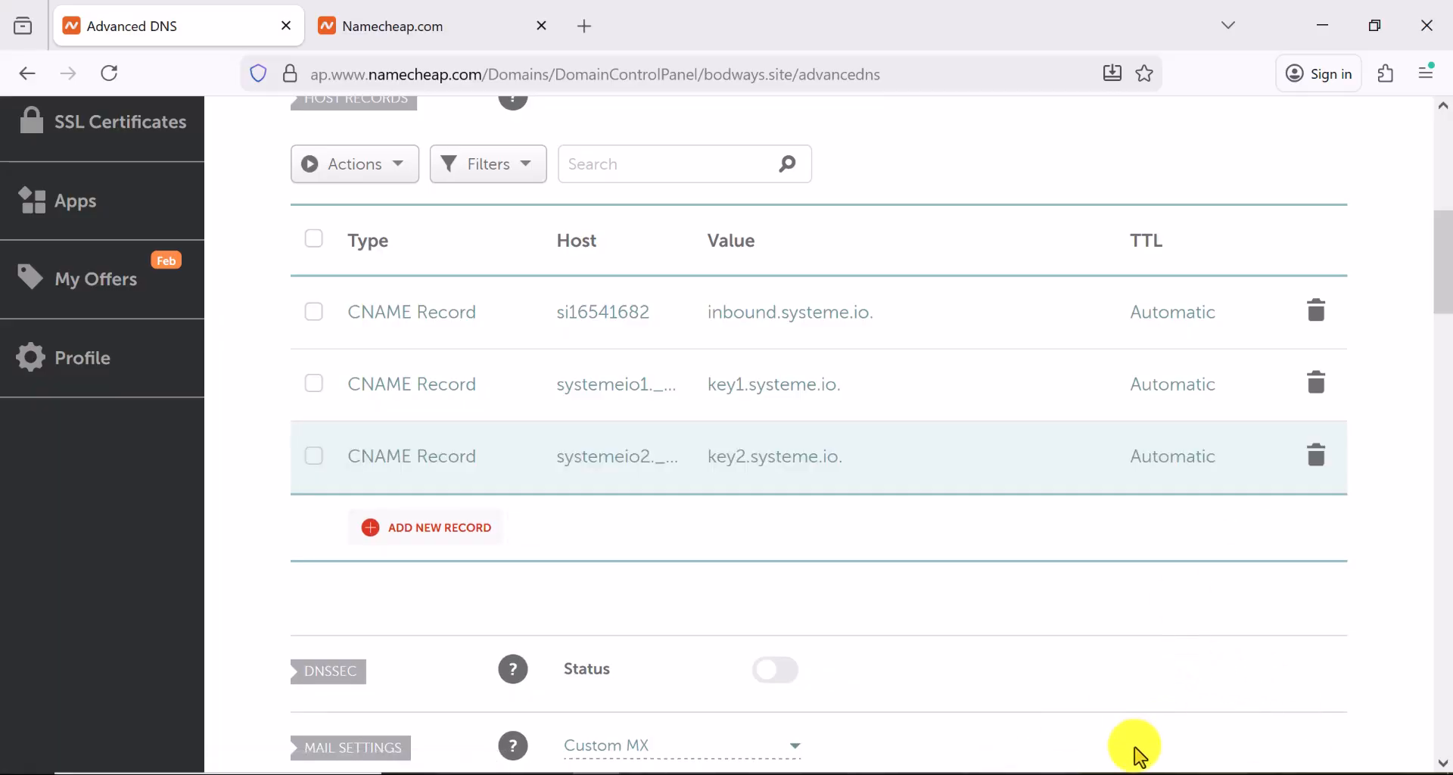
pyautogui.click(1112, 774)
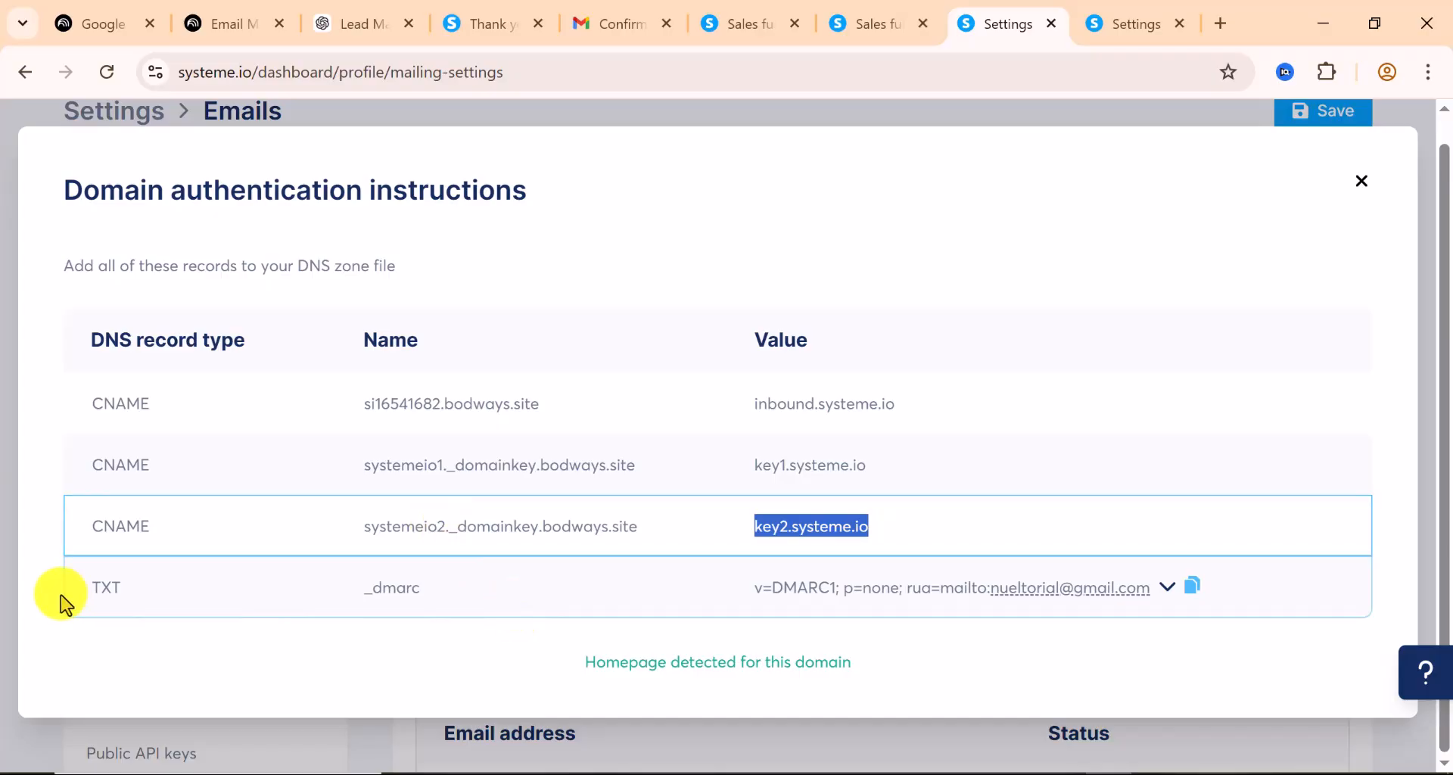
# Add a new TXT record in Namecheap with host _dmarc copied from systeme.io
pyautogui.moveTo(417, 589); pyautogui.dragTo(337, 593)
pyautogui.rightClick(399, 589)
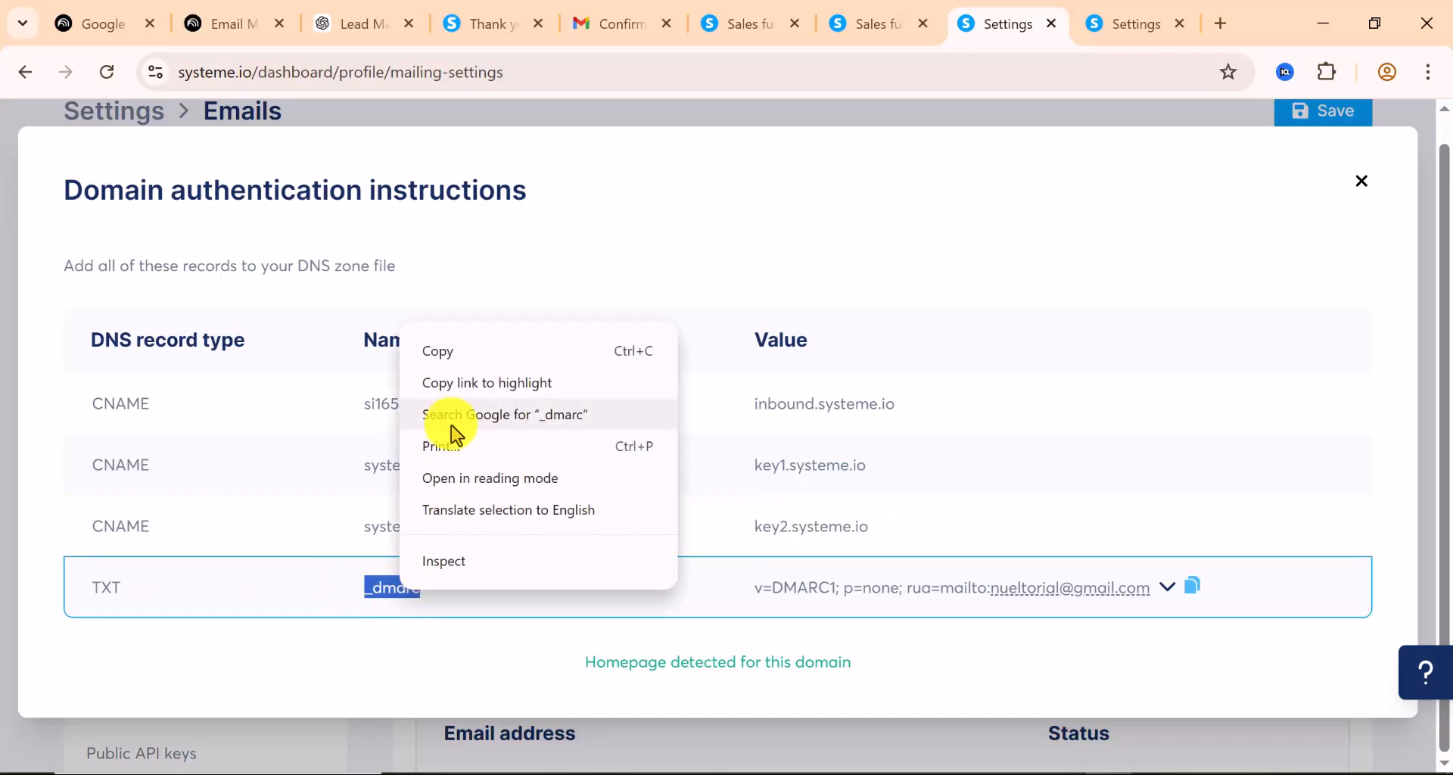
pyautogui.click(432, 349)
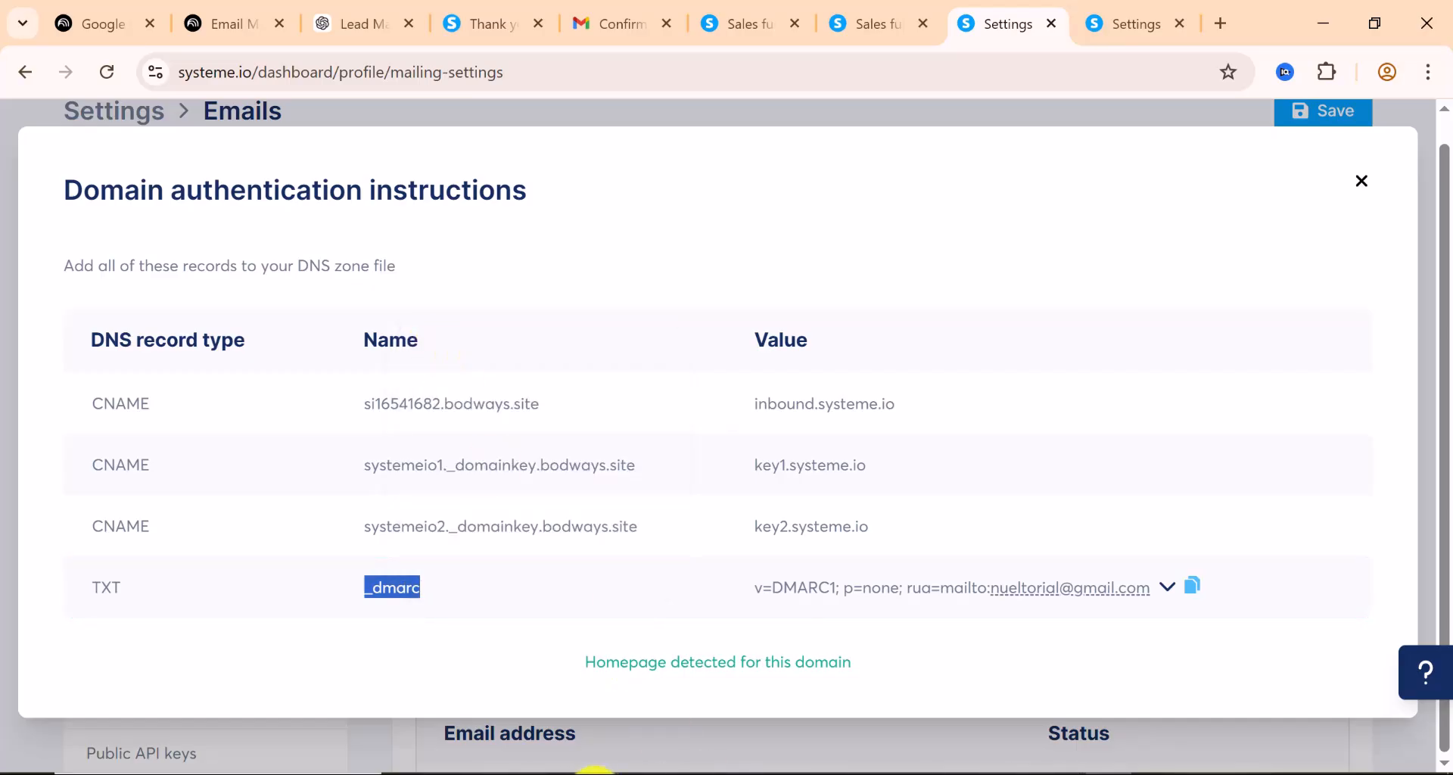
pyautogui.click(594, 771)
pyautogui.scroll(-5, 439, 493)
pyautogui.scroll(5, 444, 496)
pyautogui.scroll(-2, 448, 373)
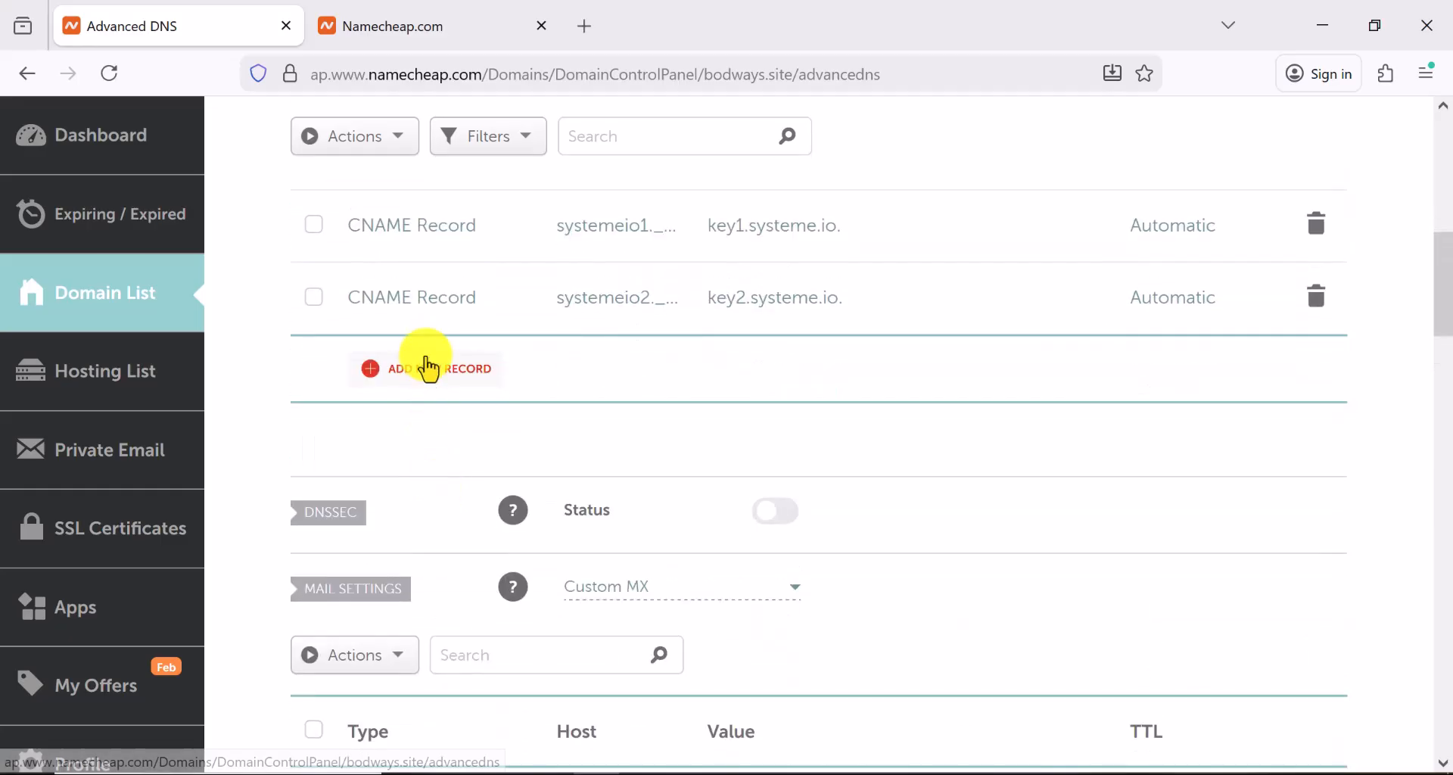
pyautogui.click(428, 369)
pyautogui.click(416, 458)
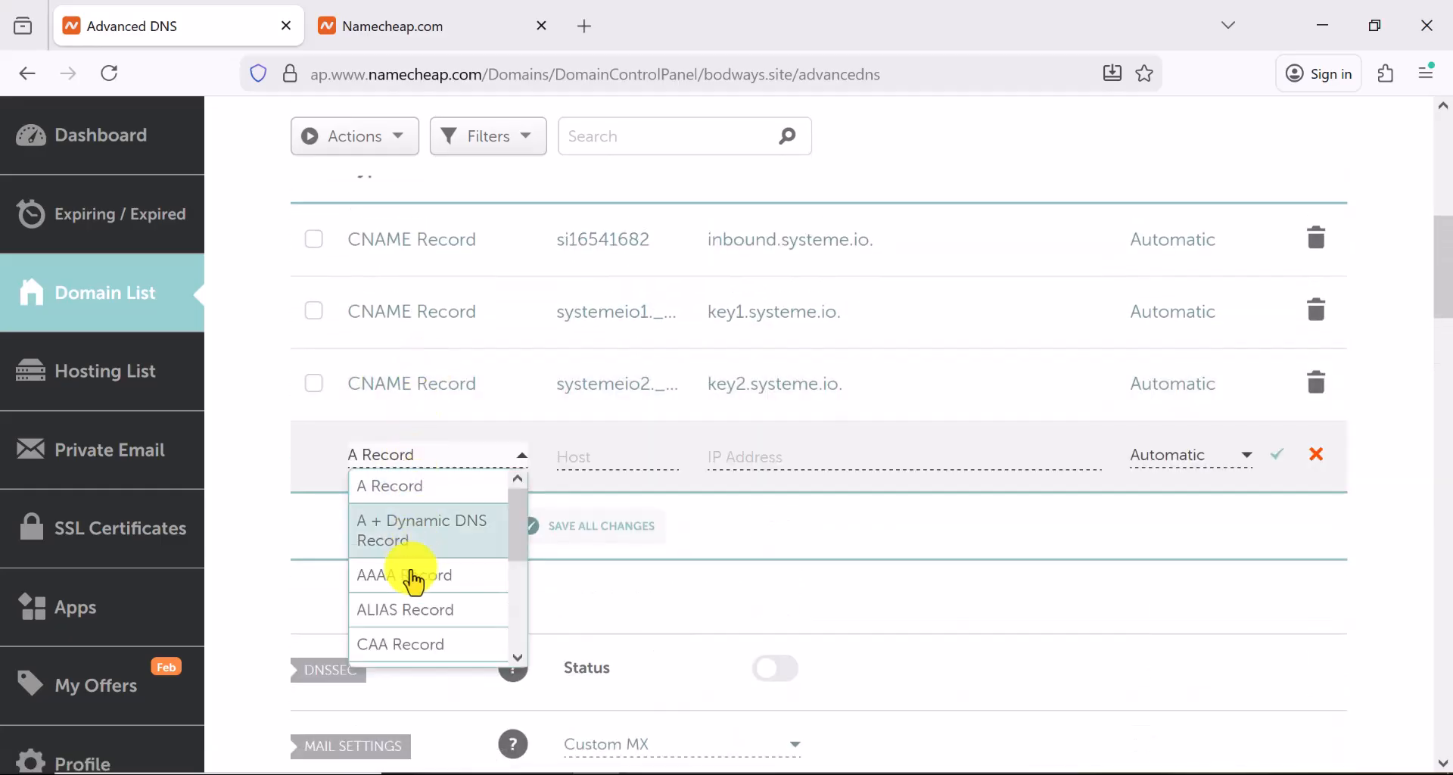
pyautogui.scroll(-3, 413, 594)
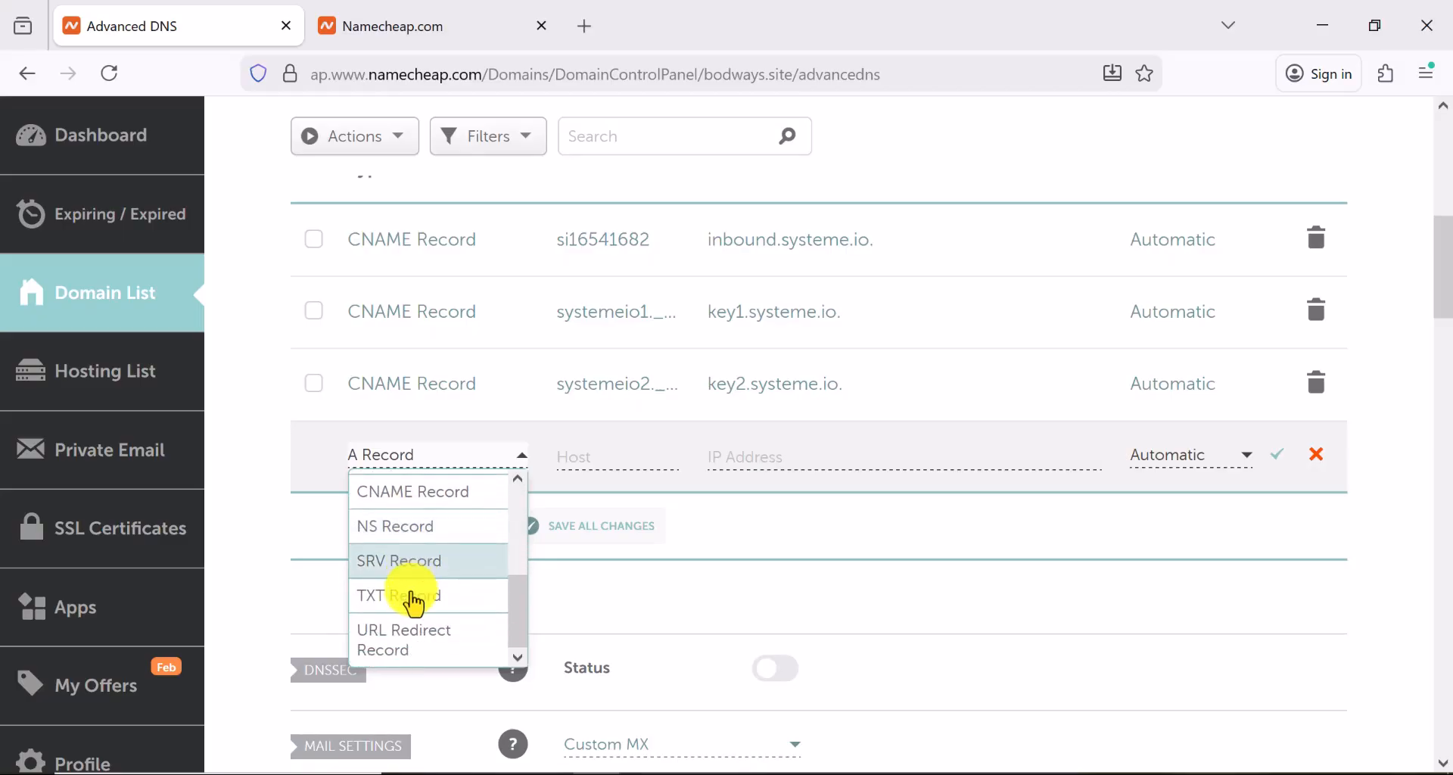
pyautogui.click(415, 596)
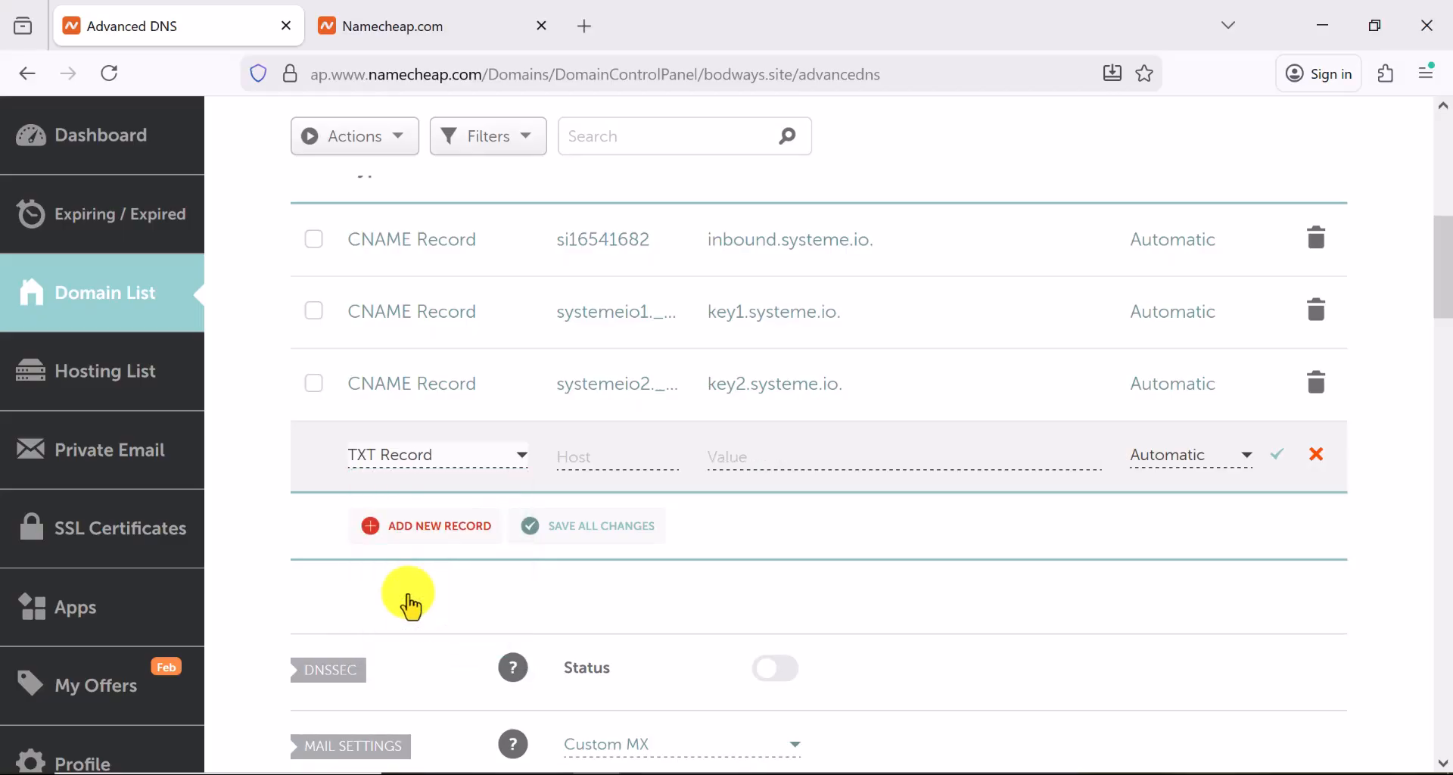
pyautogui.click(579, 455)
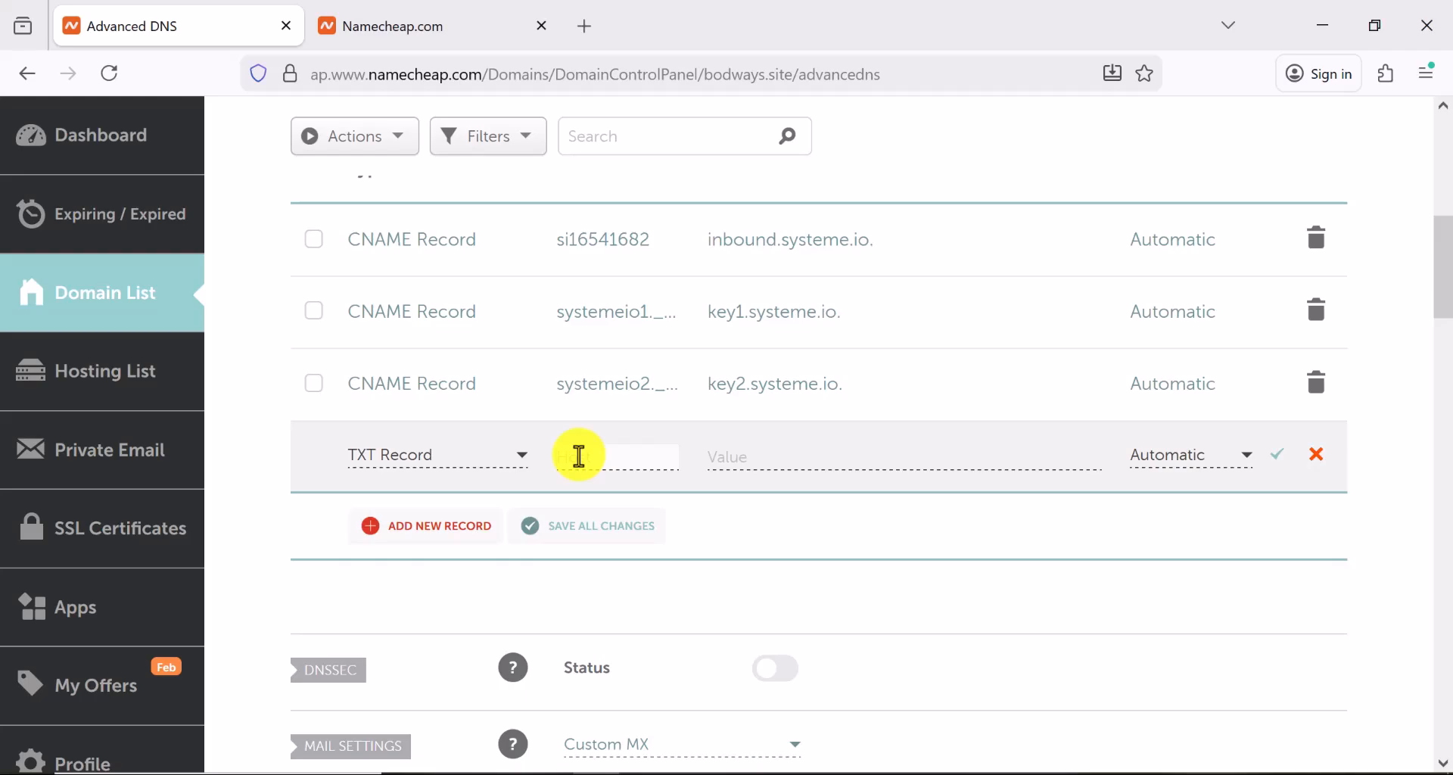
pyautogui.rightClick(579, 454)
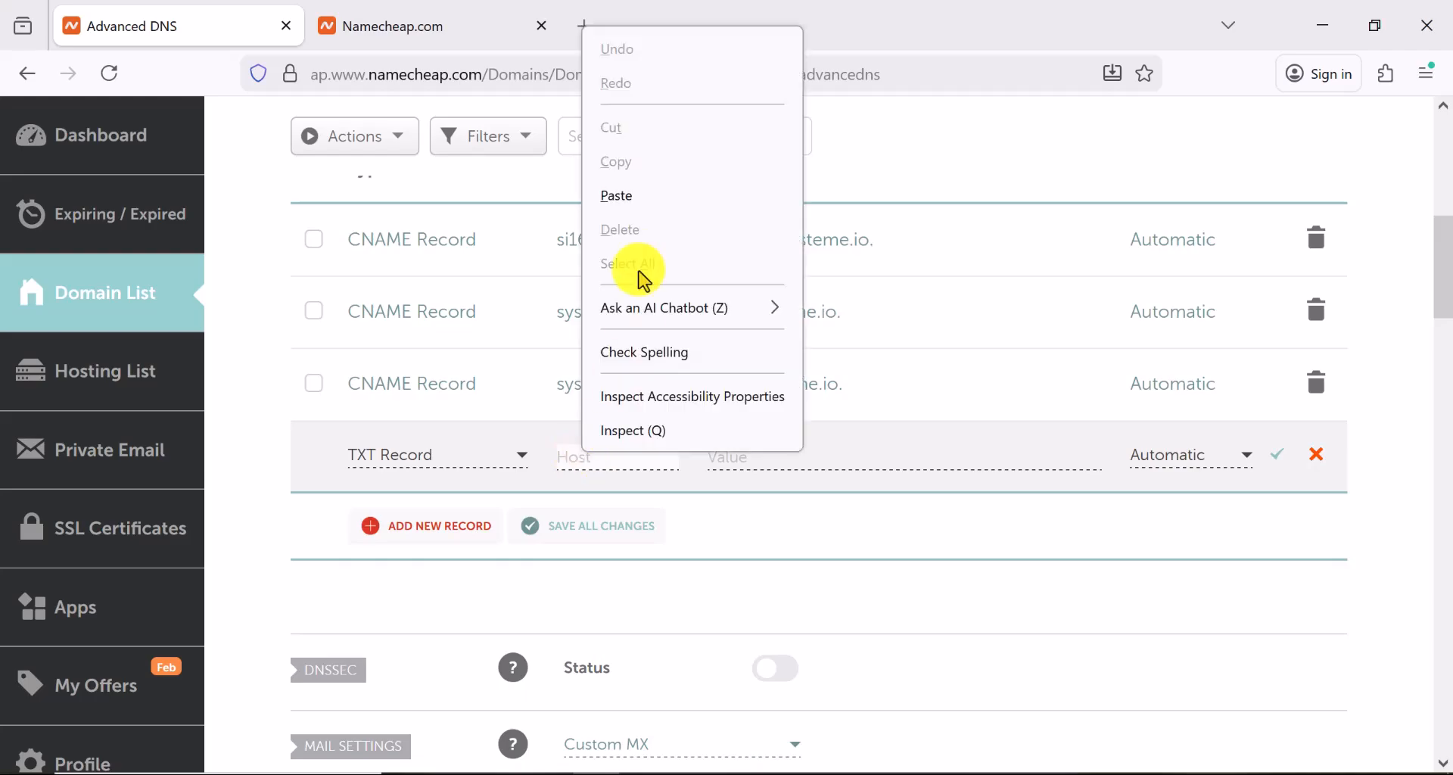
pyautogui.click(639, 208)
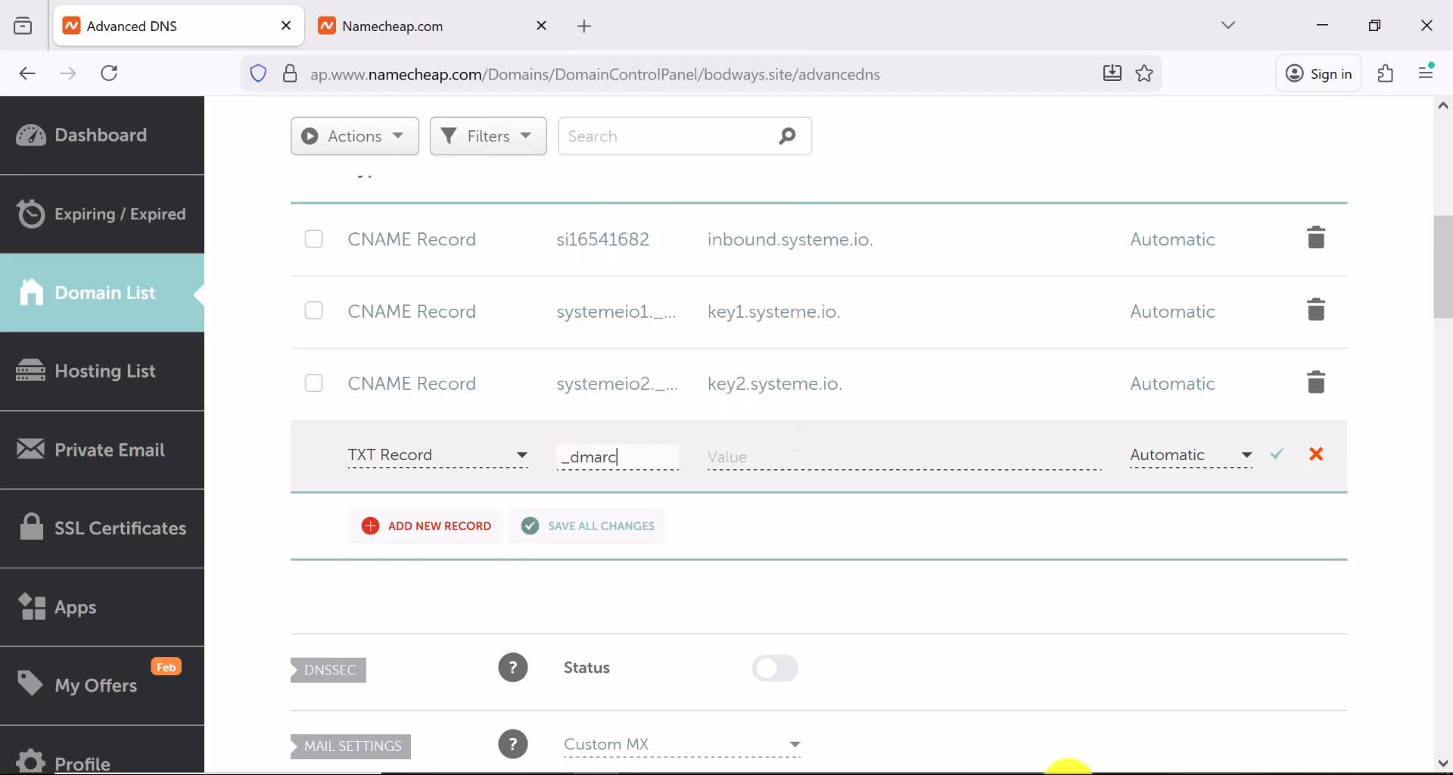
# Paste the v=DMARC1; p=none value from systeme.io into the TXT record and save it
pyautogui.click(1102, 766)
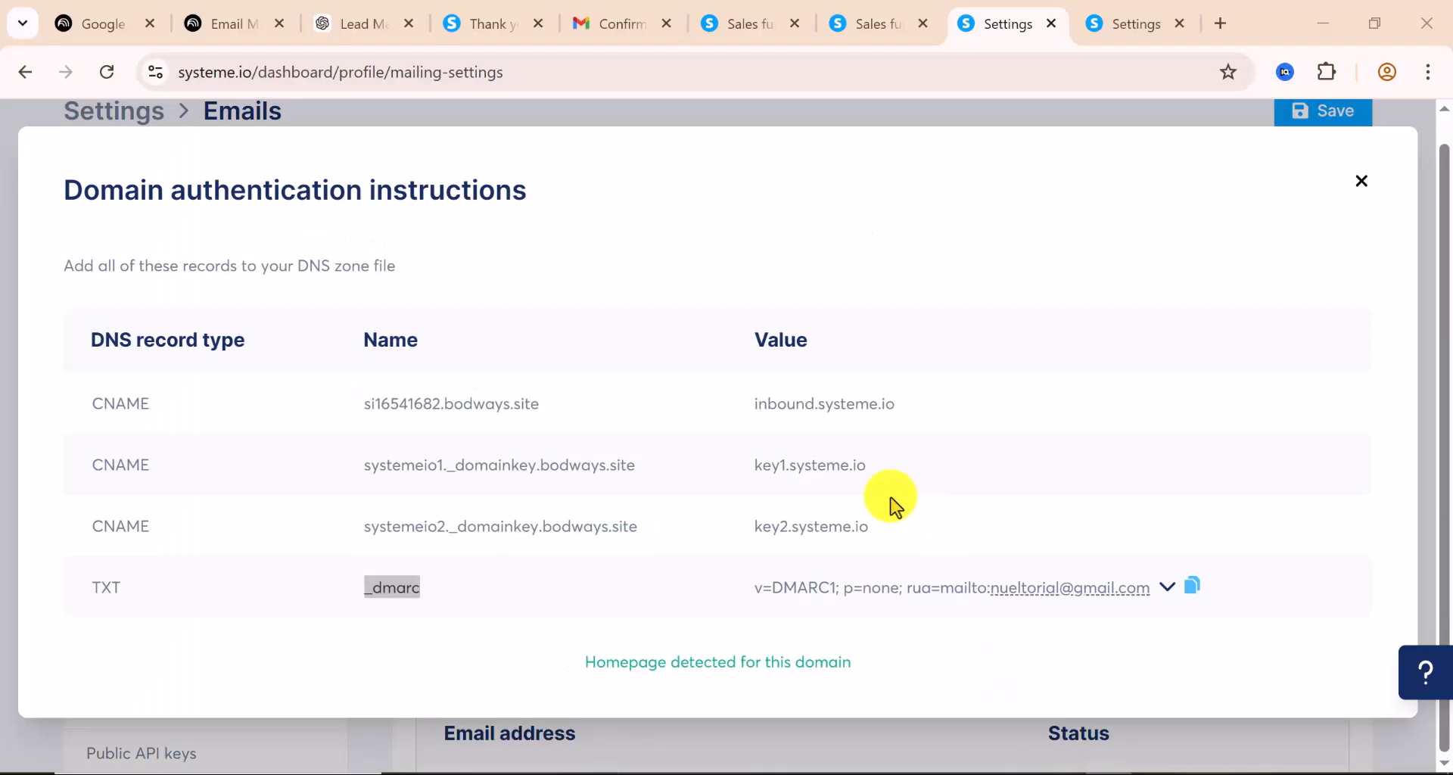
pyautogui.click(1190, 591)
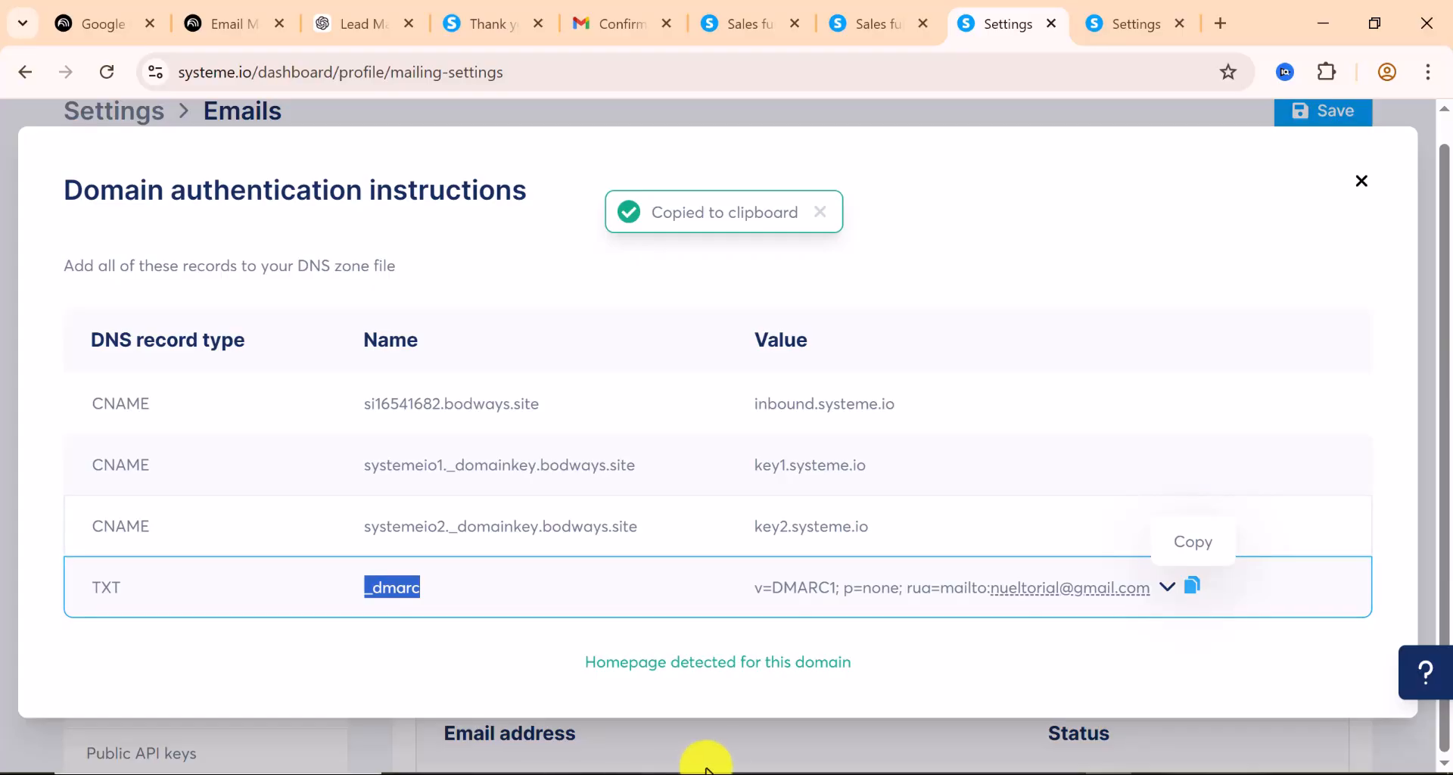
pyautogui.click(598, 768)
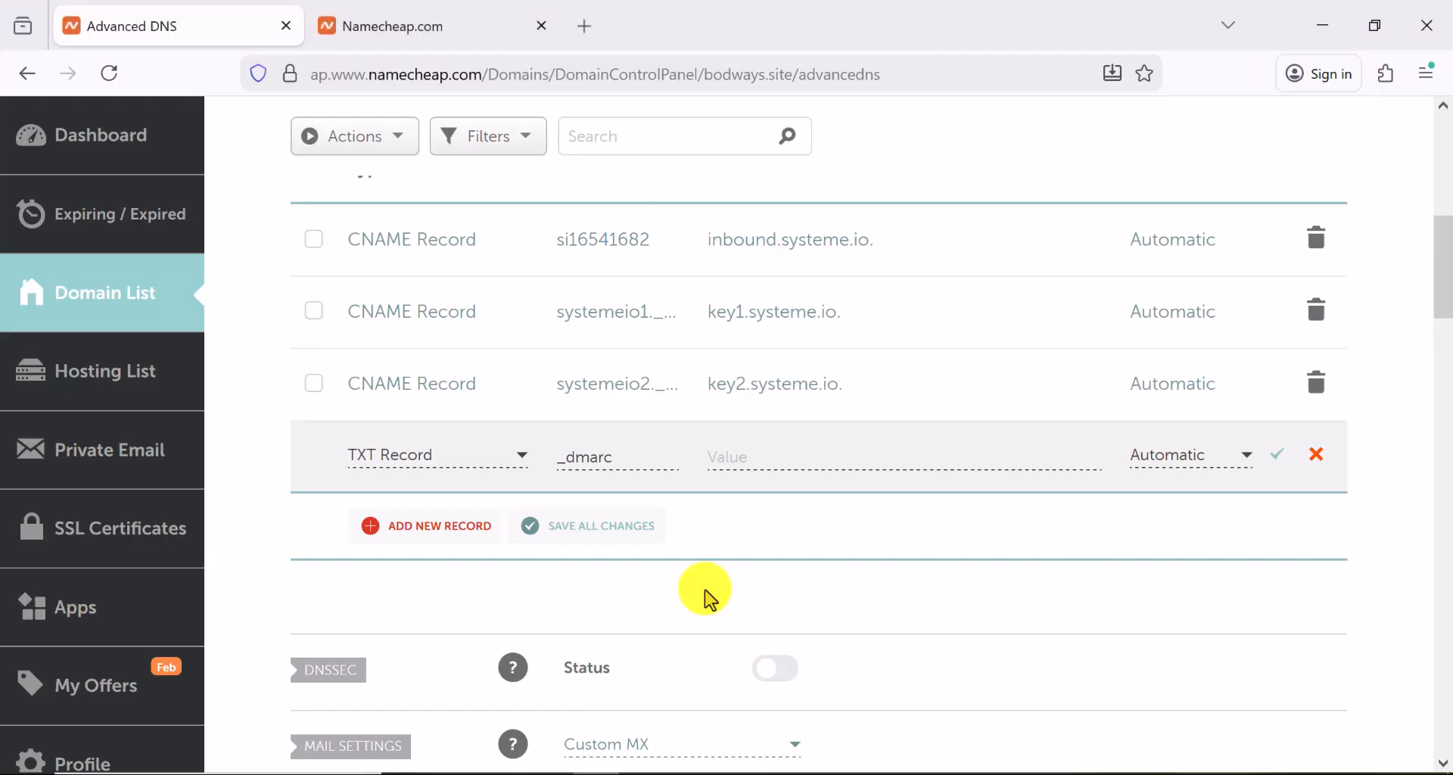
pyautogui.click(728, 454)
pyautogui.rightClick(728, 455)
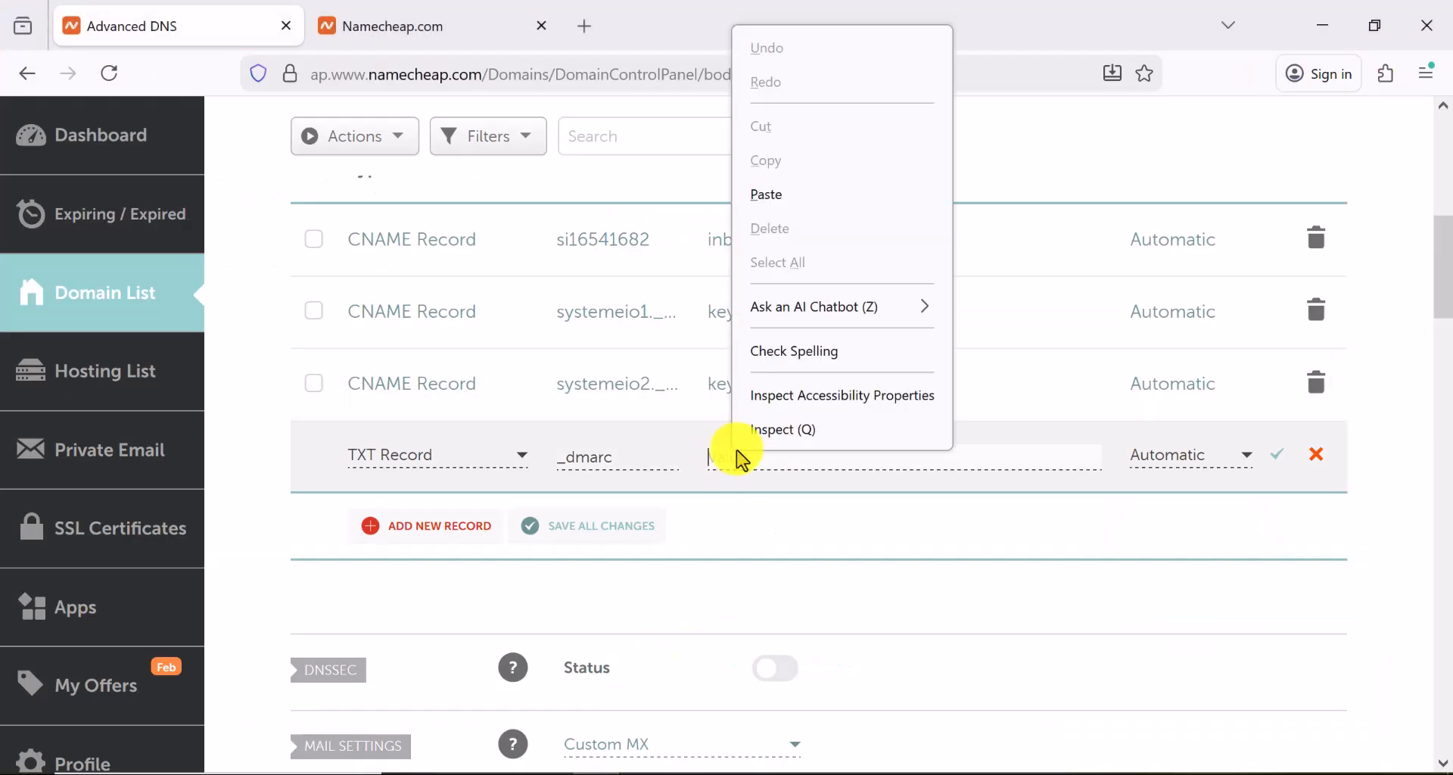
pyautogui.click(783, 195)
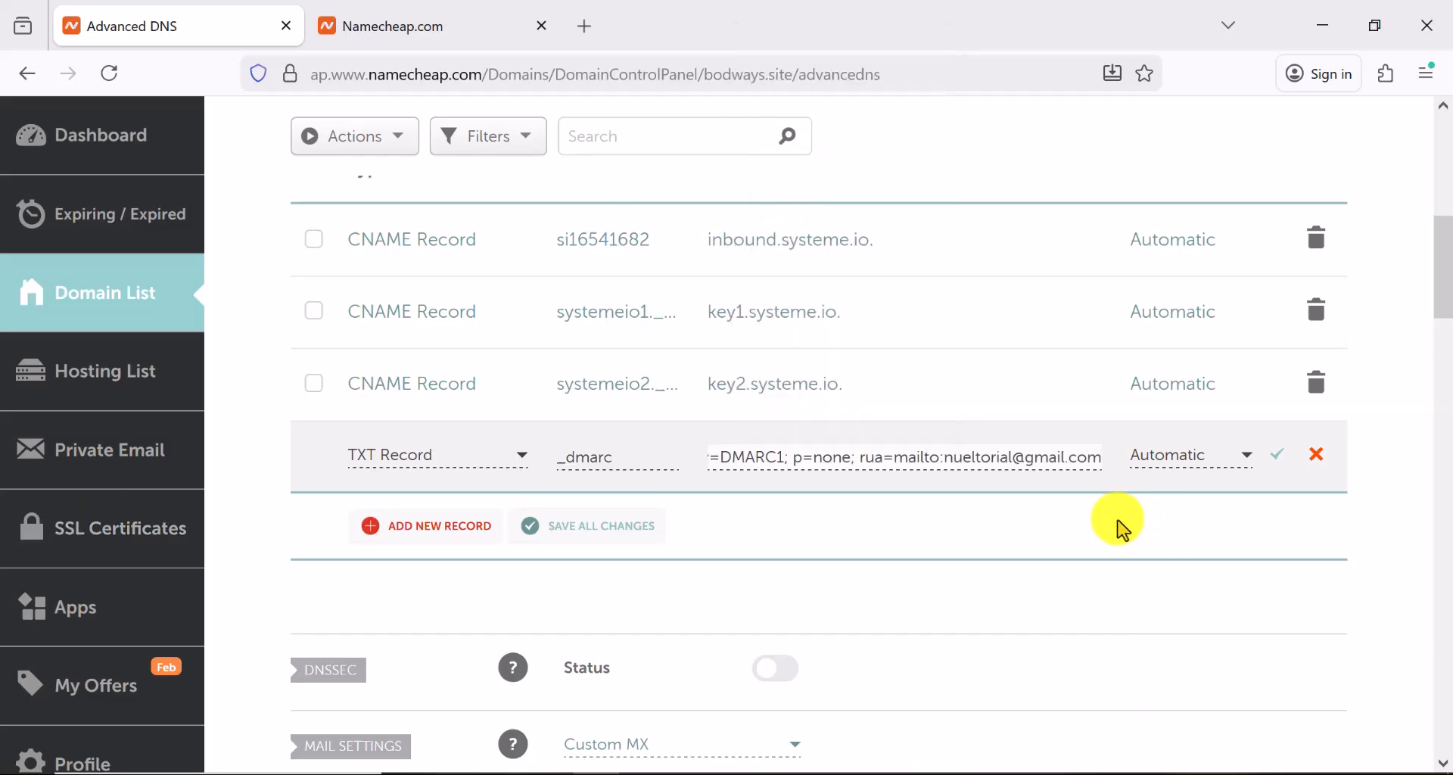
pyautogui.click(1279, 456)
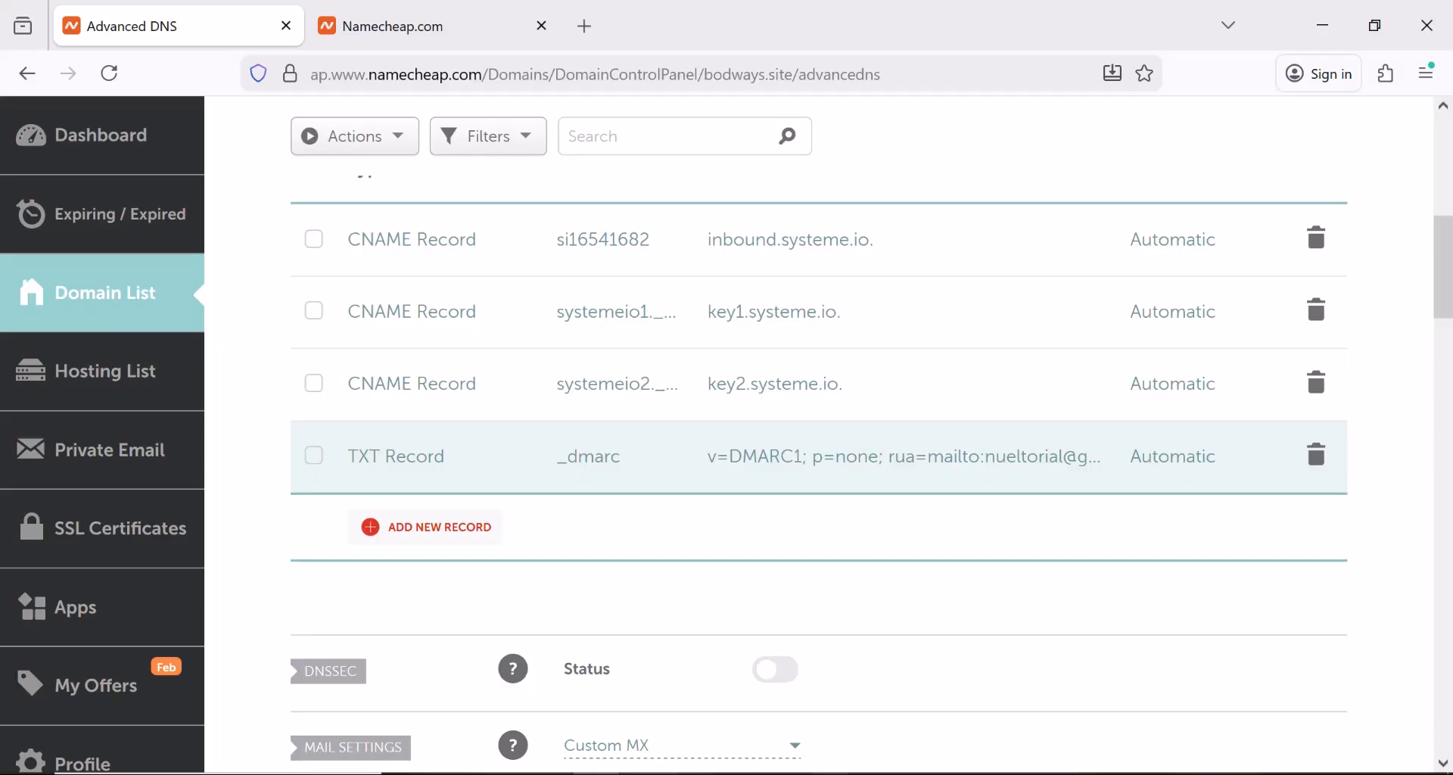
# Close systeme.io's domain authentication instructions and look over the verified email address options
pyautogui.click(1114, 773)
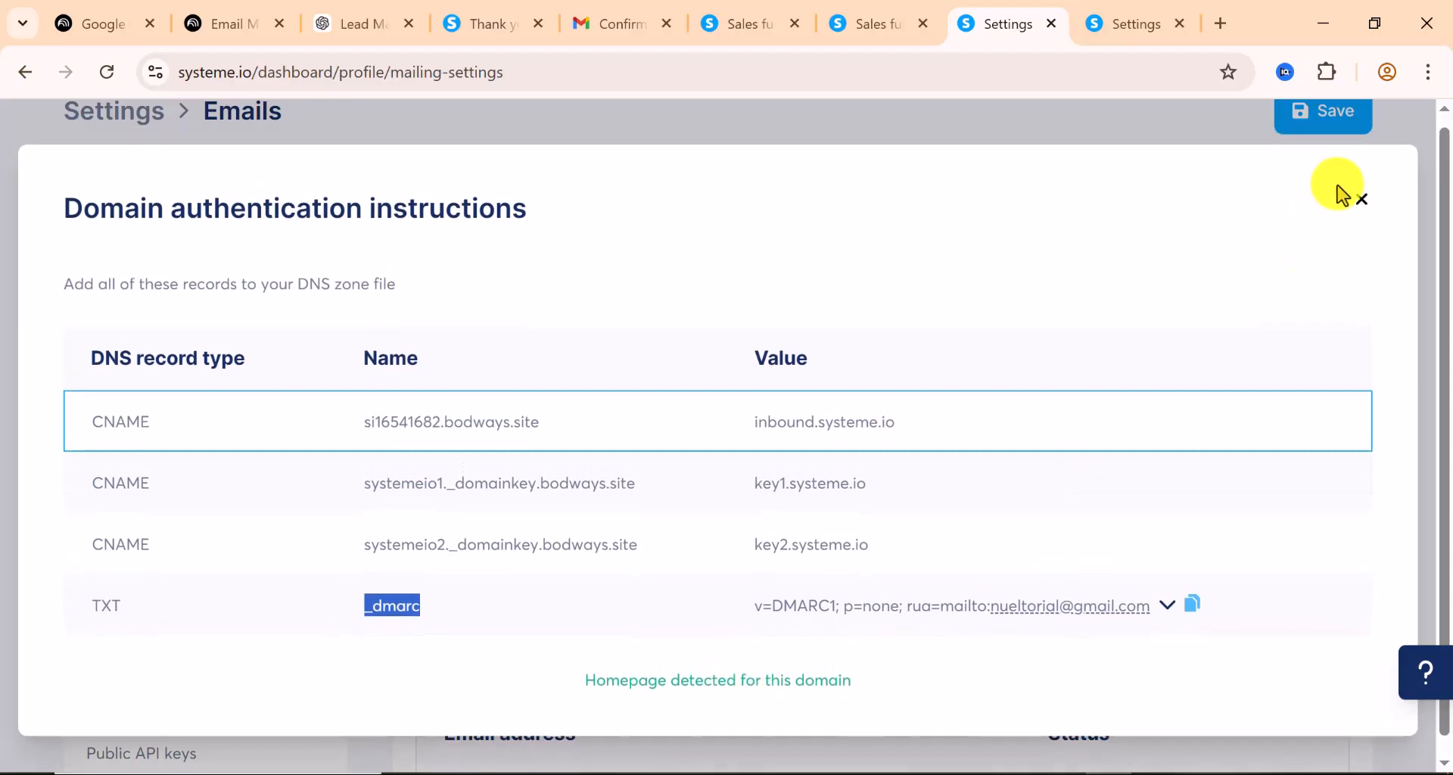
pyautogui.click(1363, 211)
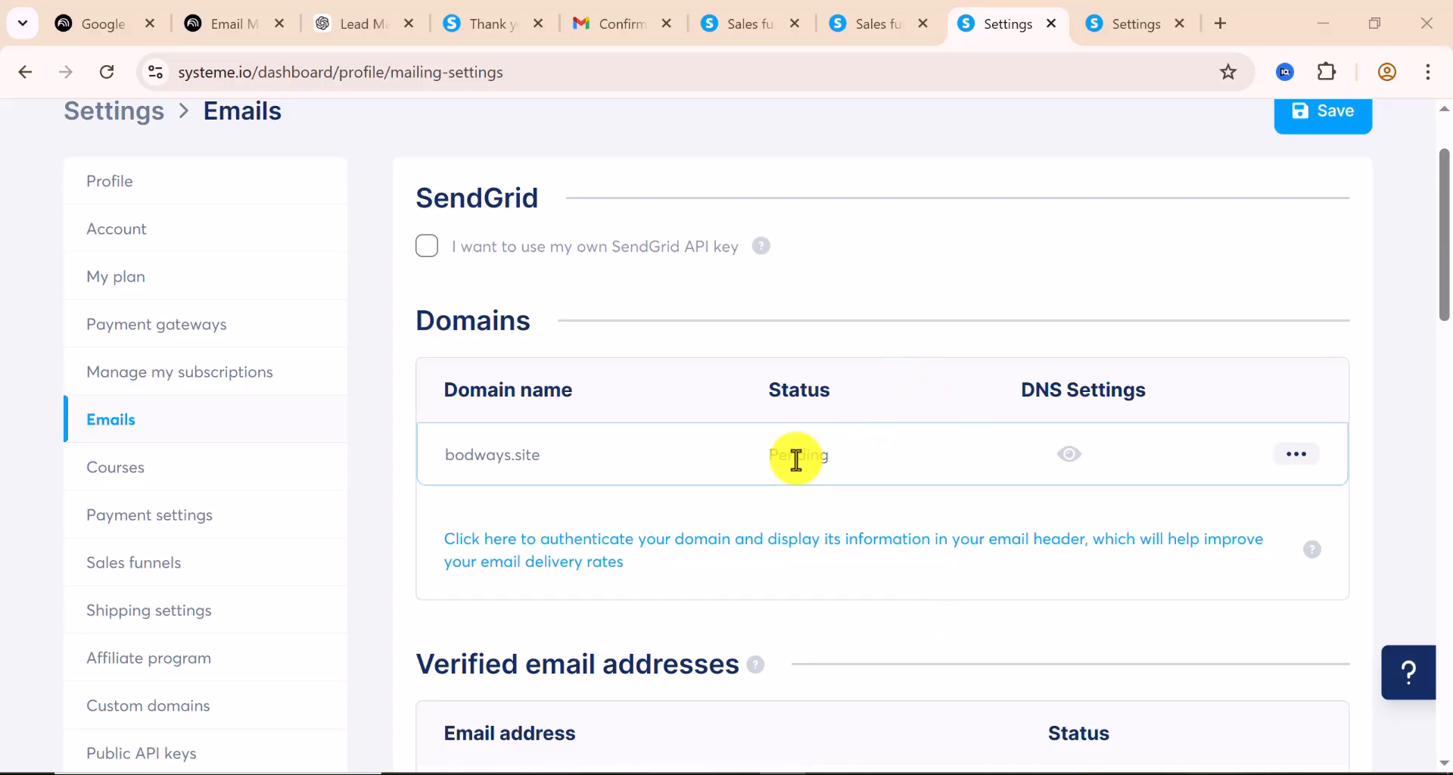
pyautogui.scroll(-5, 738, 467)
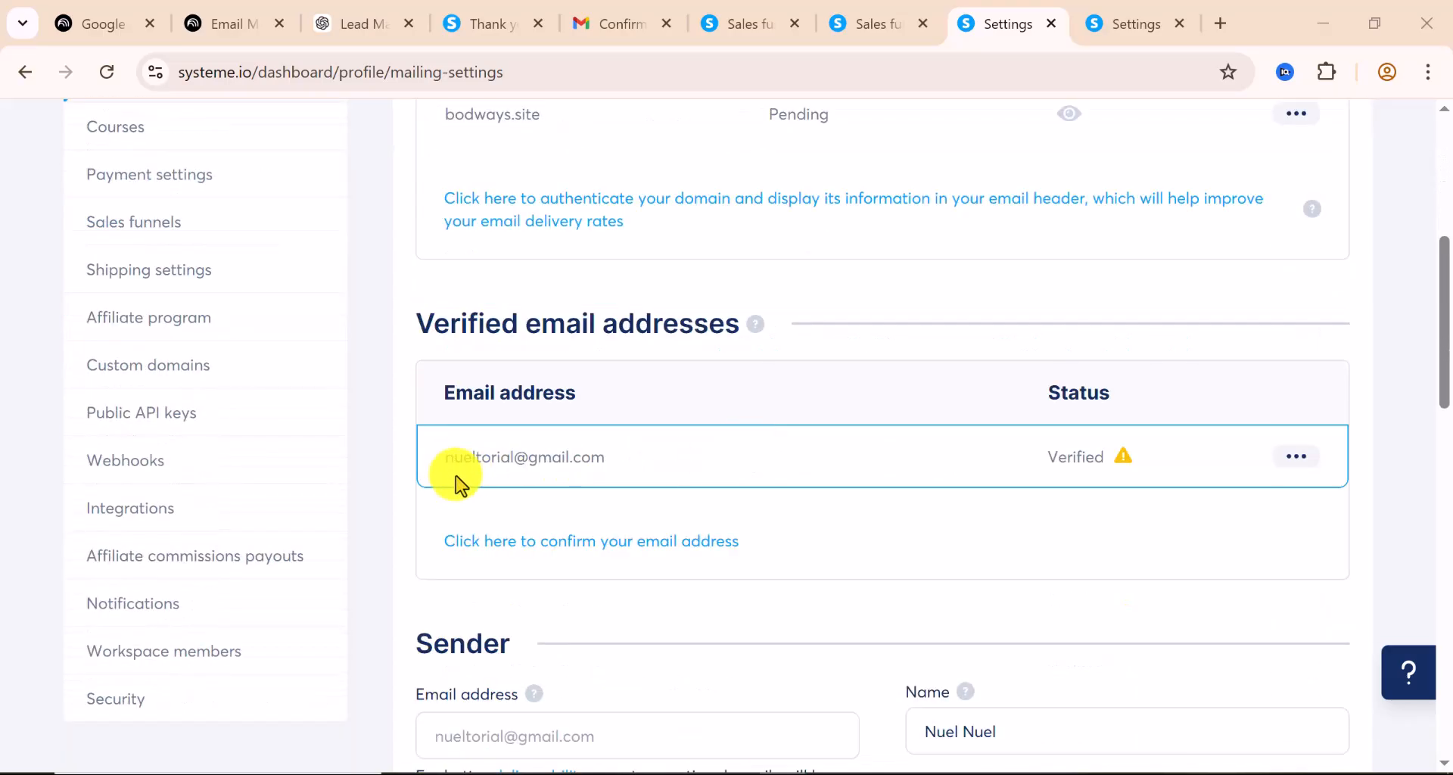
pyautogui.click(1296, 457)
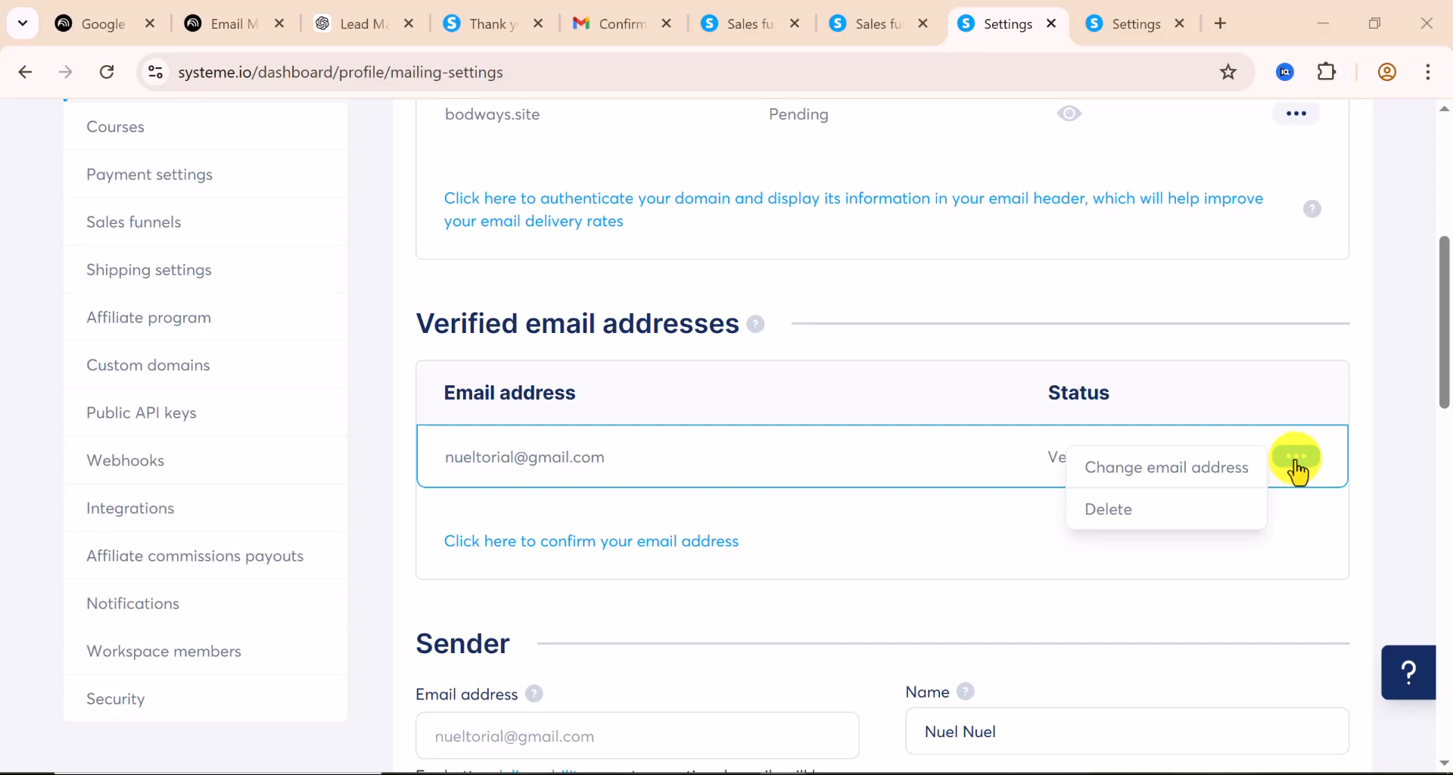
pyautogui.click(874, 520)
# Open the form for adding a new sender email, then go back to Namecheap's DNS page
pyautogui.scroll(-2, 876, 522)
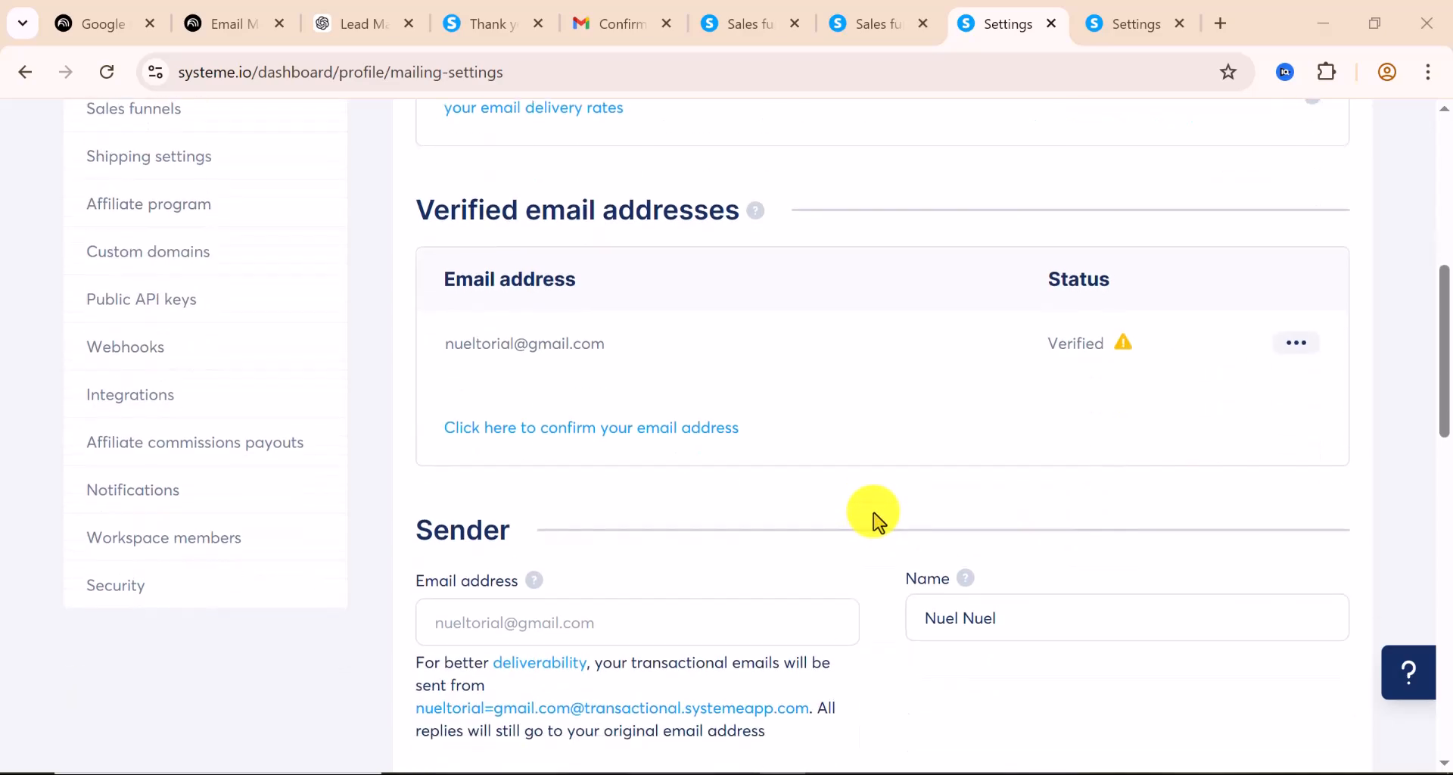
pyautogui.scroll(-2, 876, 521)
pyautogui.scroll(4, 876, 521)
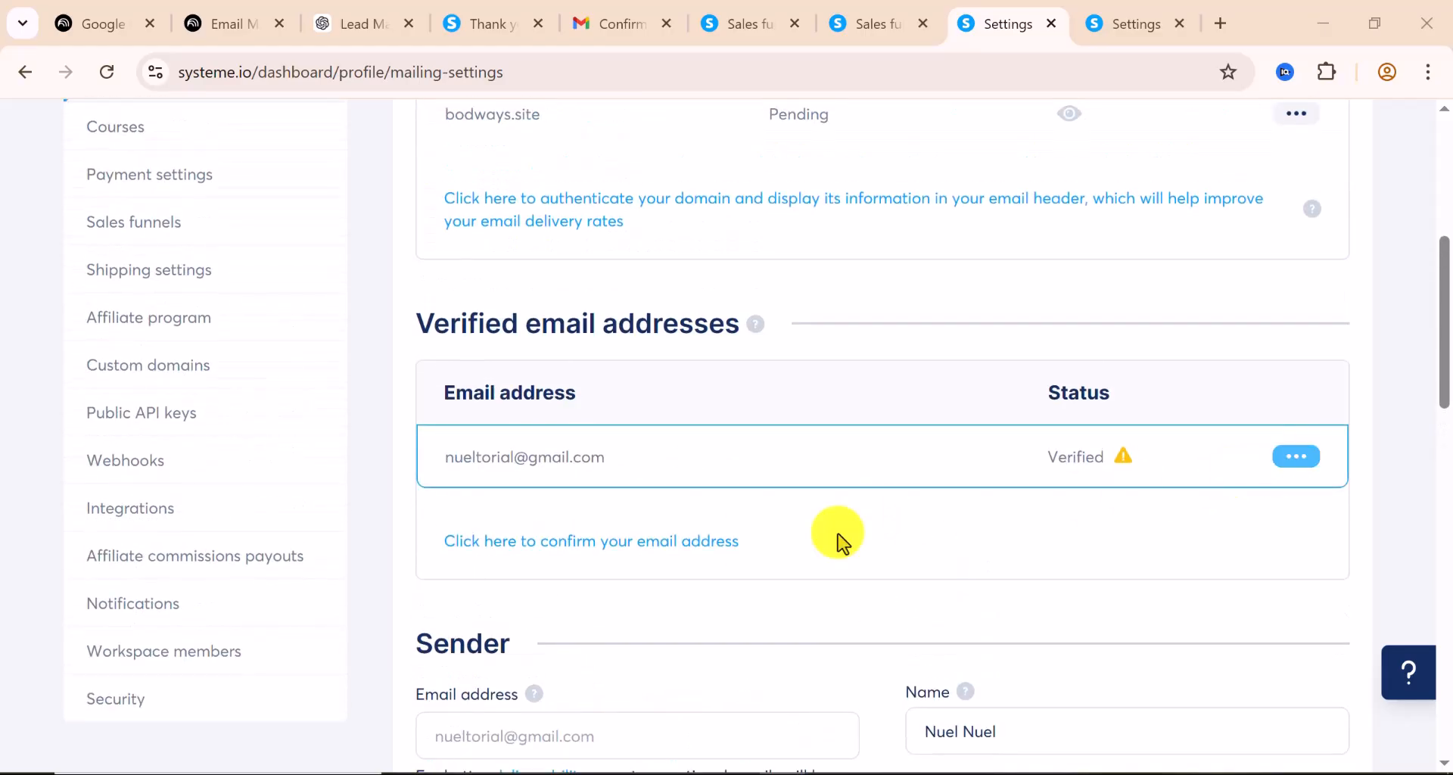
pyautogui.click(569, 559)
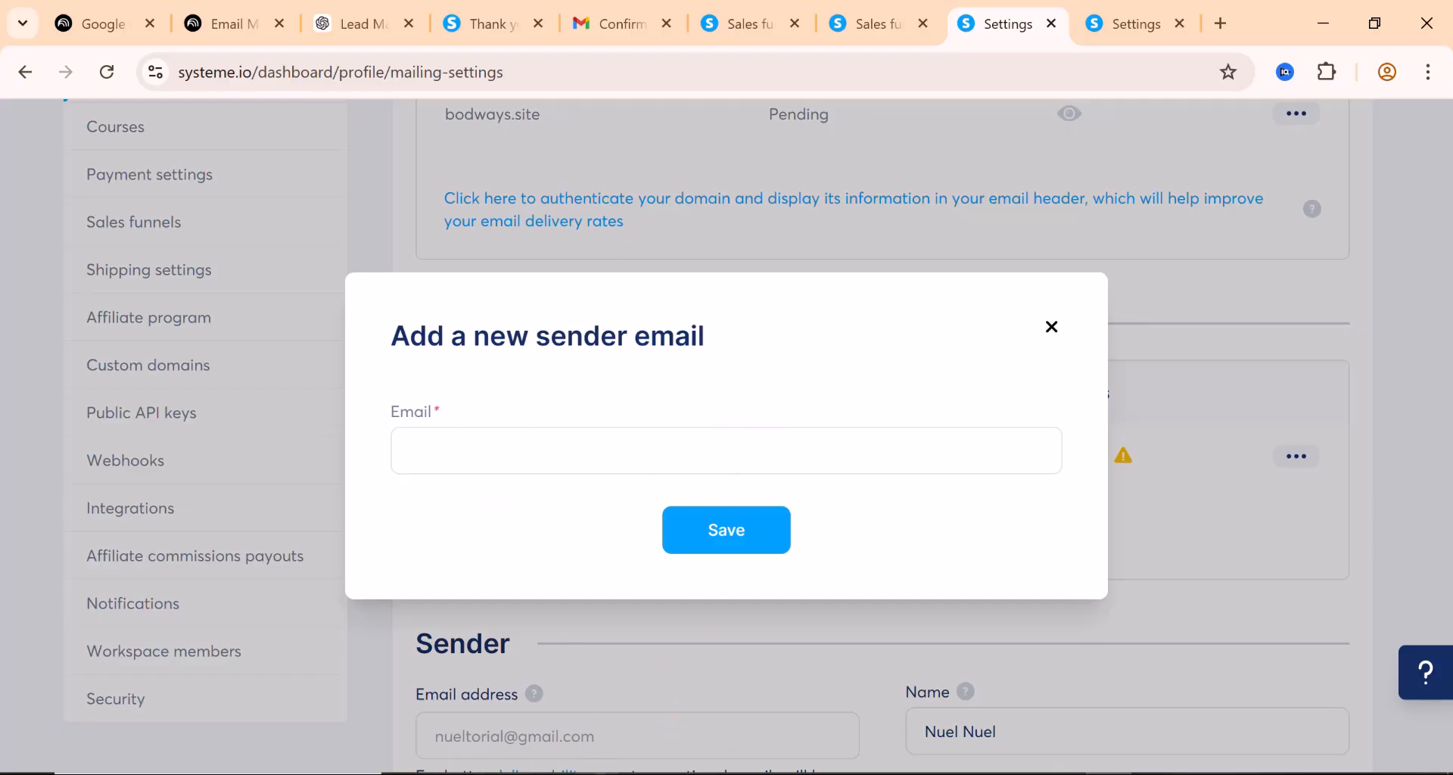
pyautogui.click(598, 773)
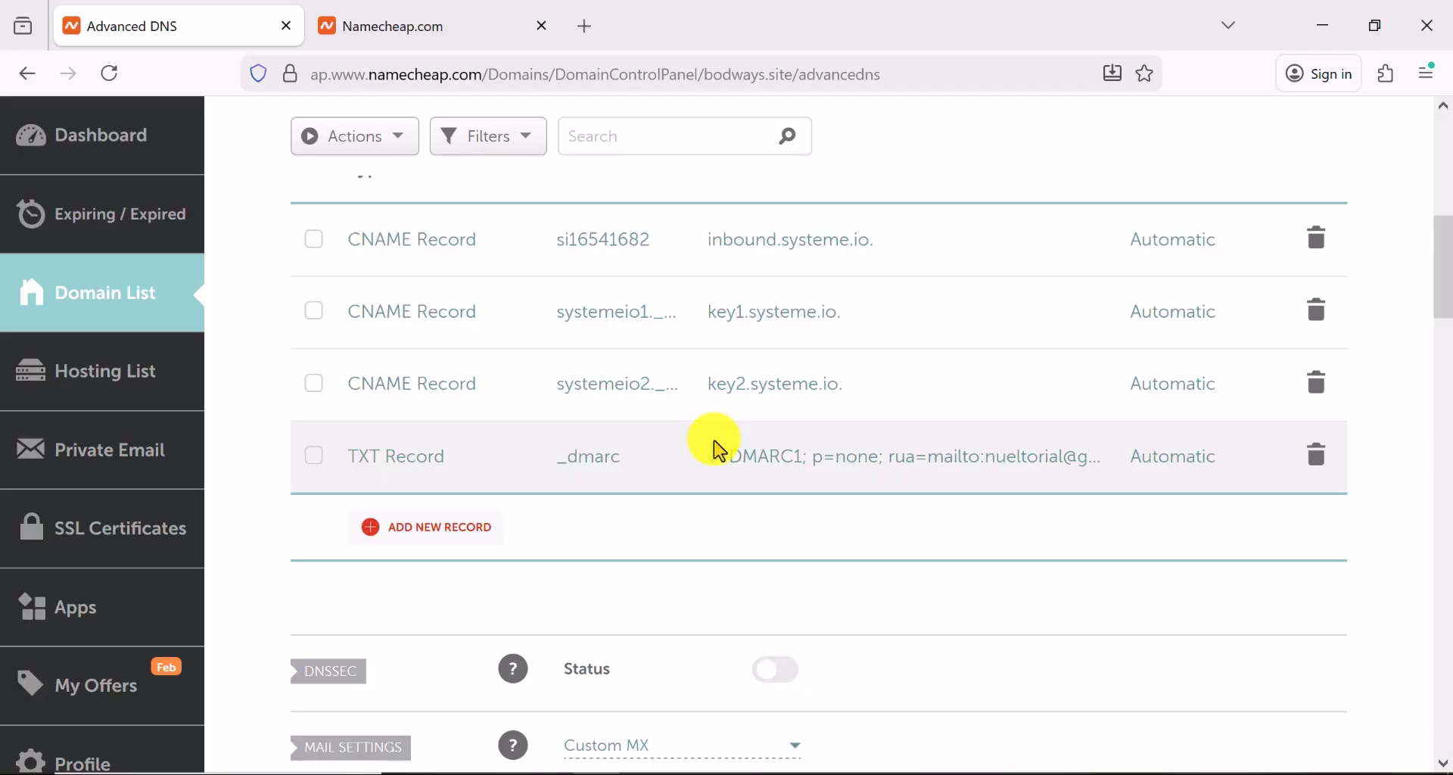
# Switch to the Namecheap tab with the thebestguuy.com Starter Email order, showing 1 mailbox at $0.00
pyautogui.scroll(5, 715, 447)
pyautogui.scroll(-2, 716, 446)
pyautogui.scroll(-1, 715, 446)
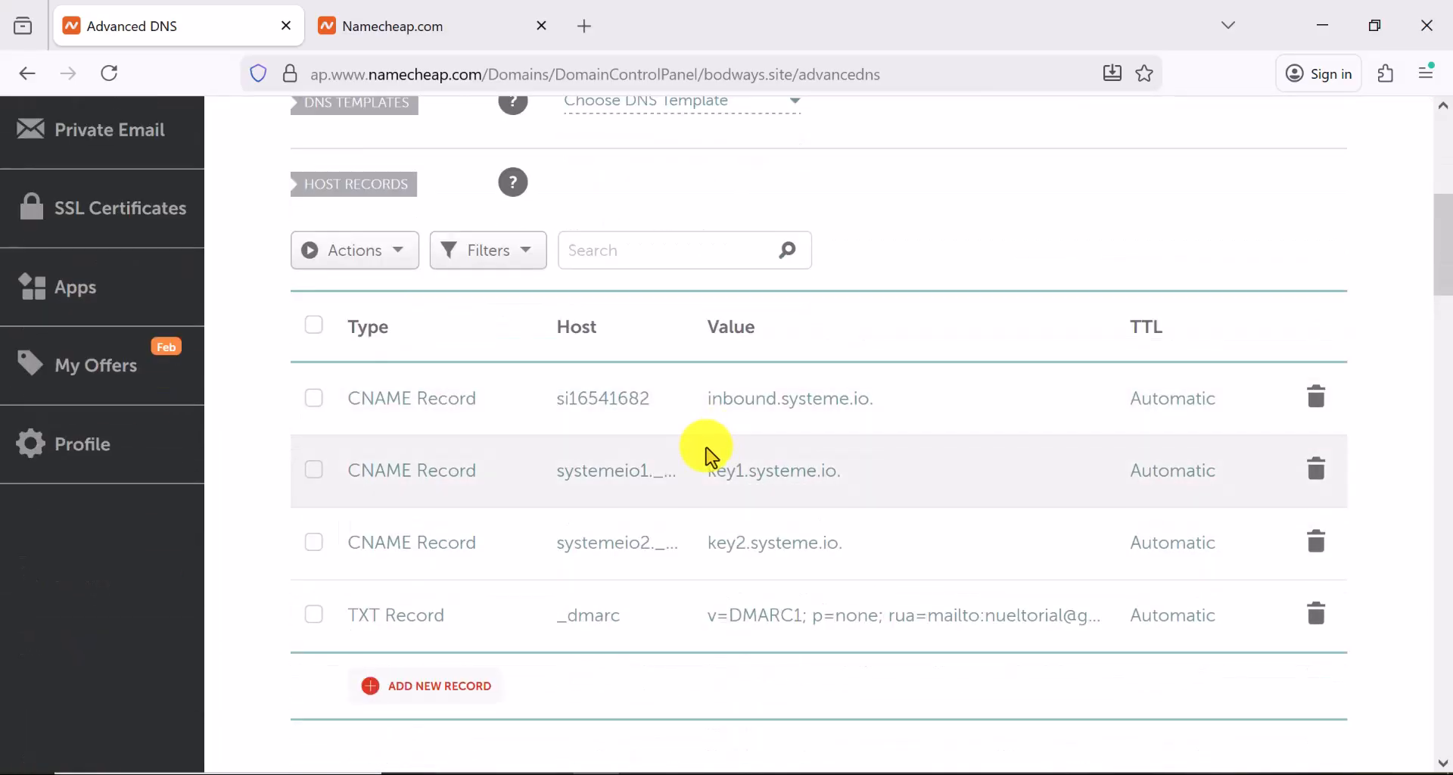
pyautogui.scroll(5, 711, 454)
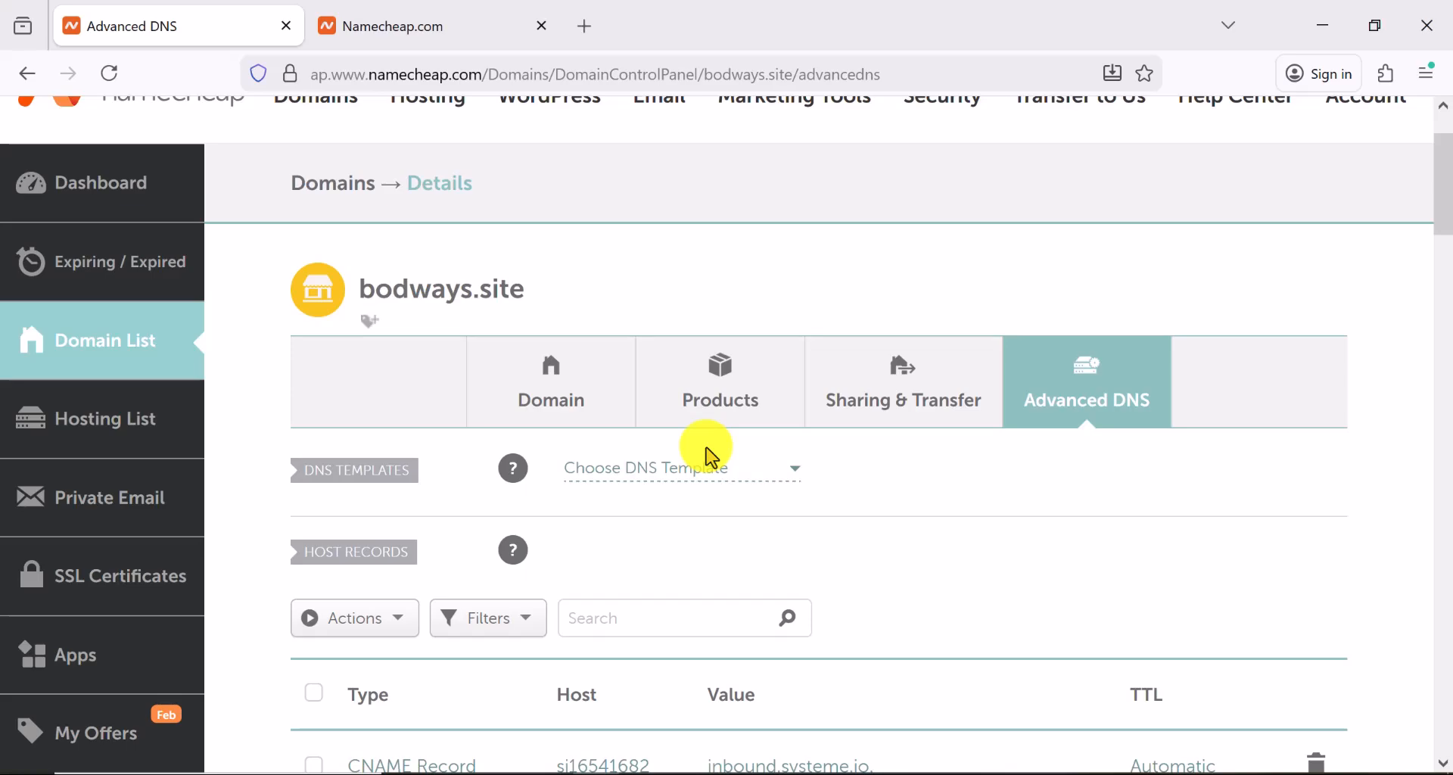
pyautogui.click(383, 25)
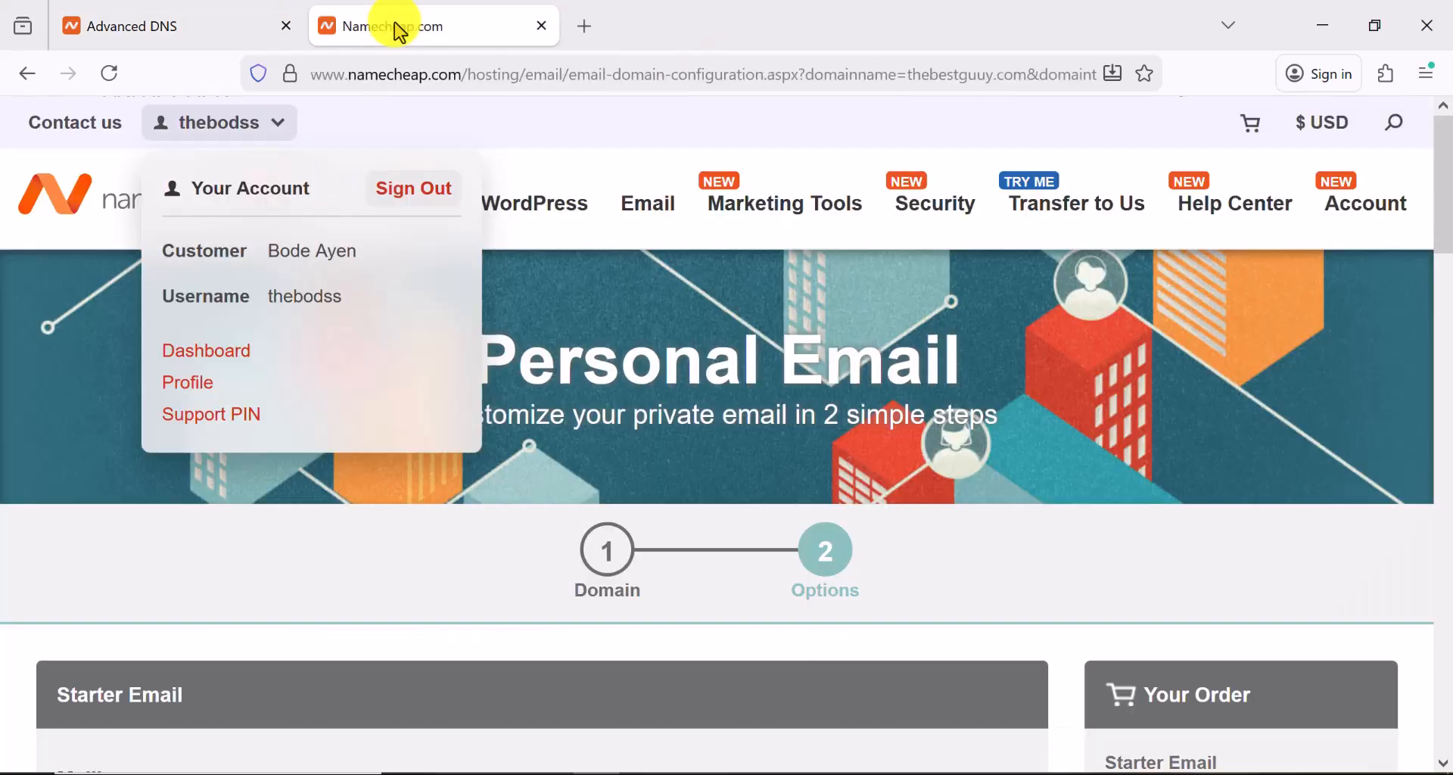
pyautogui.scroll(-5, 727, 493)
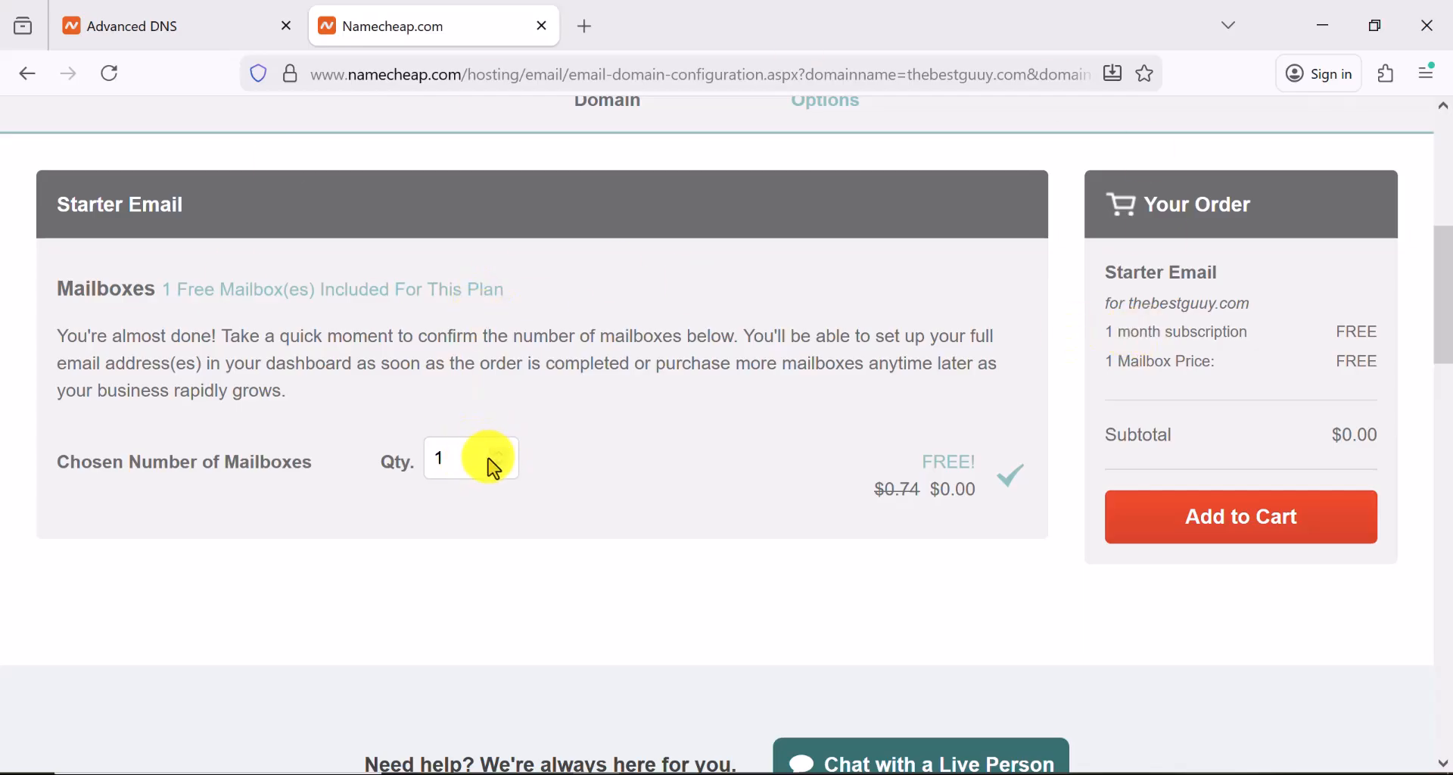
pyautogui.scroll(5, 485, 447)
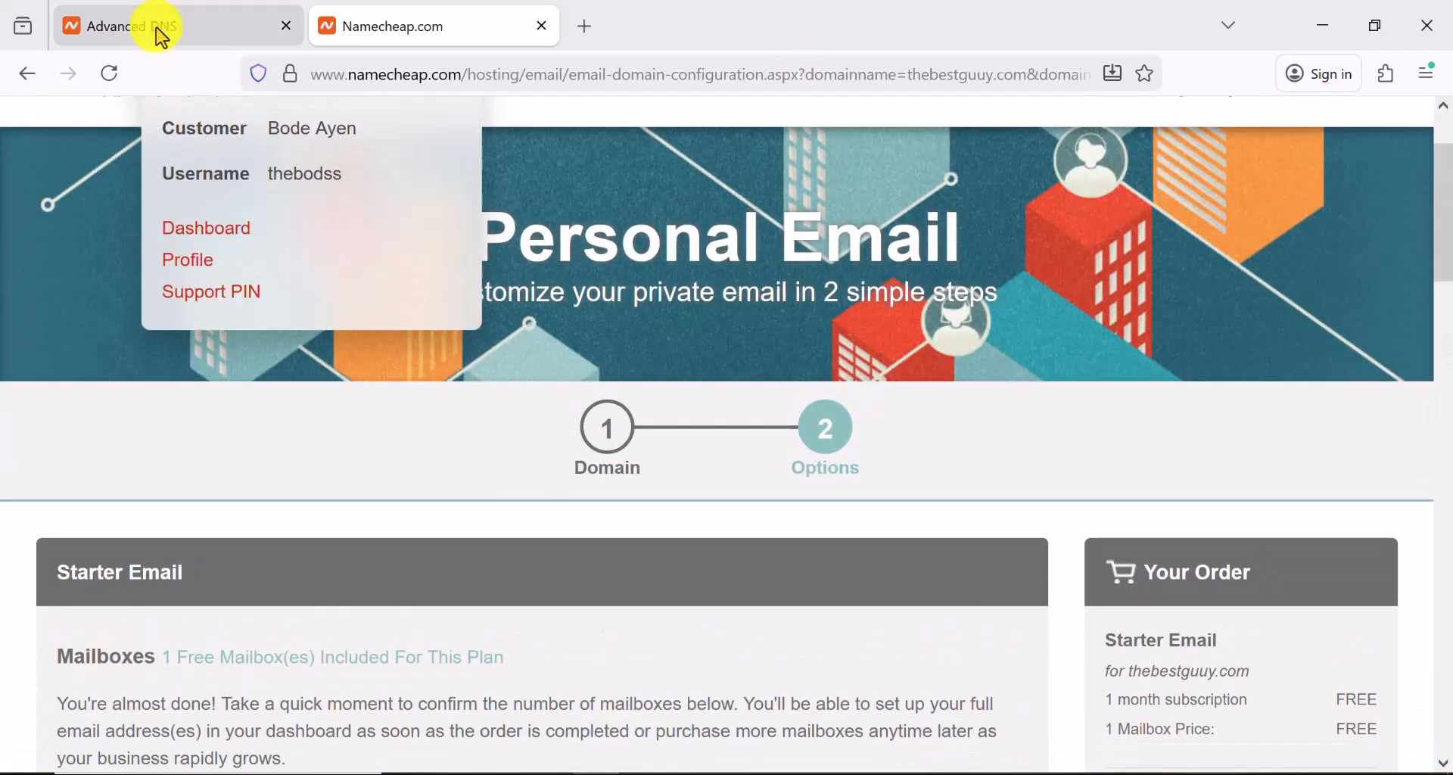
# Go to Namecheap's Hosting List and open cPanel for the bodways.site Stellar hosting
pyautogui.click(161, 30)
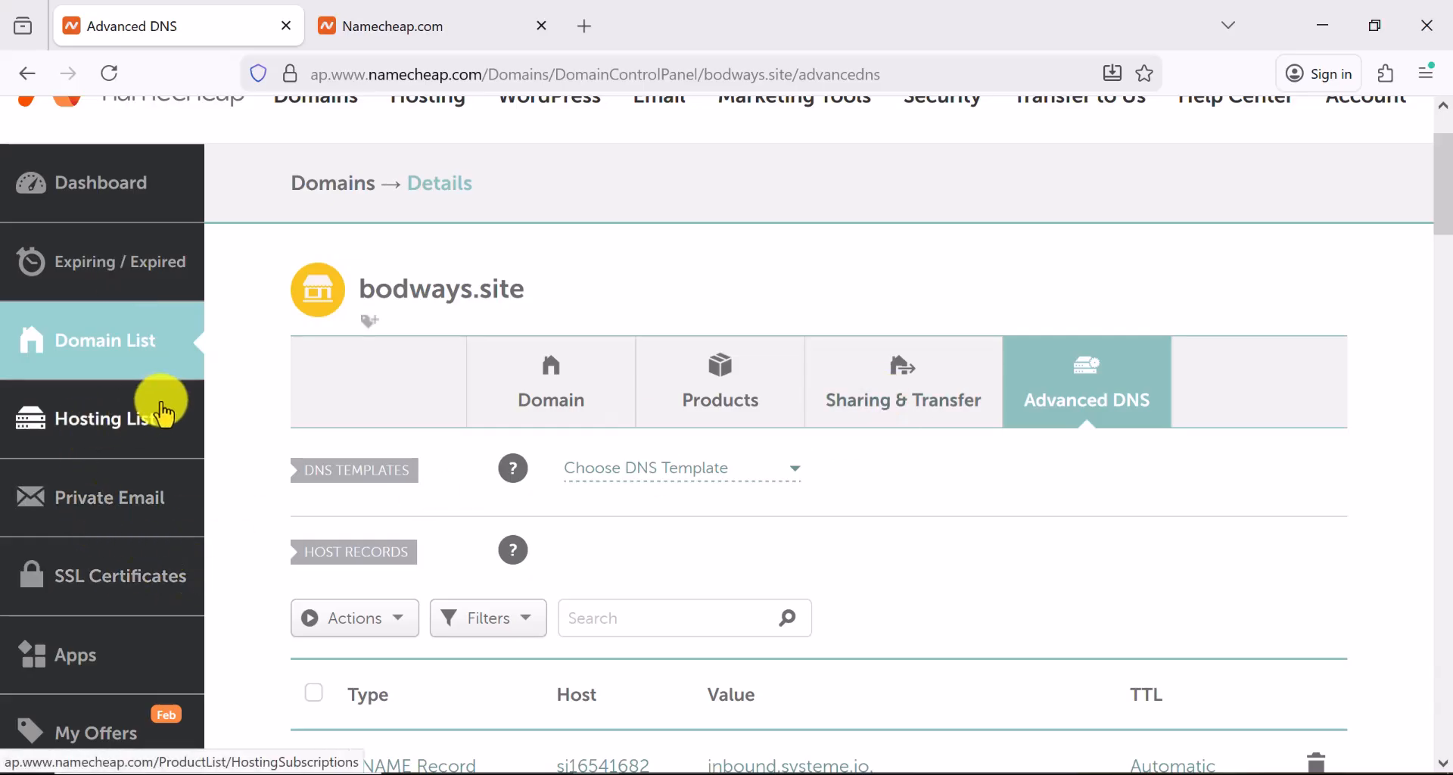
pyautogui.click(86, 429)
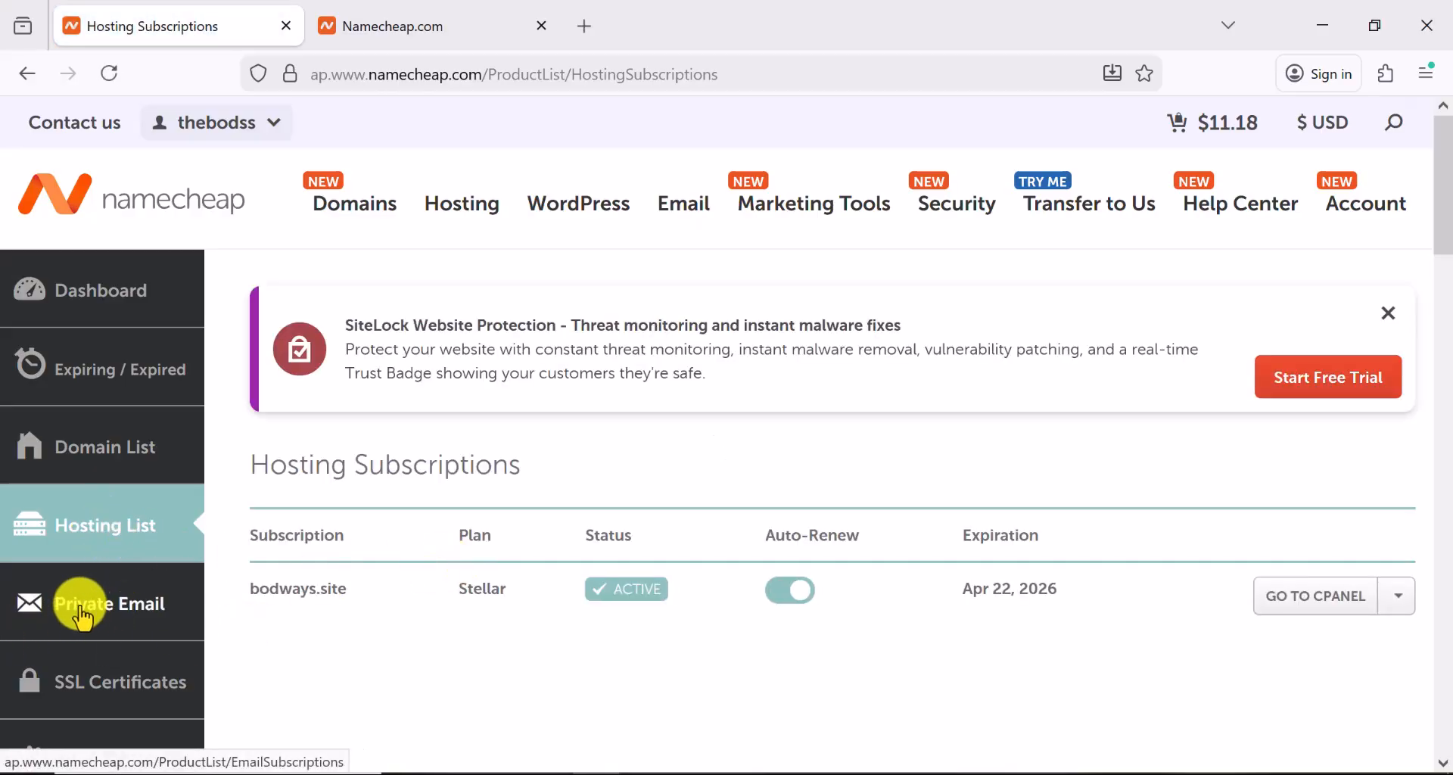
pyautogui.click(1301, 598)
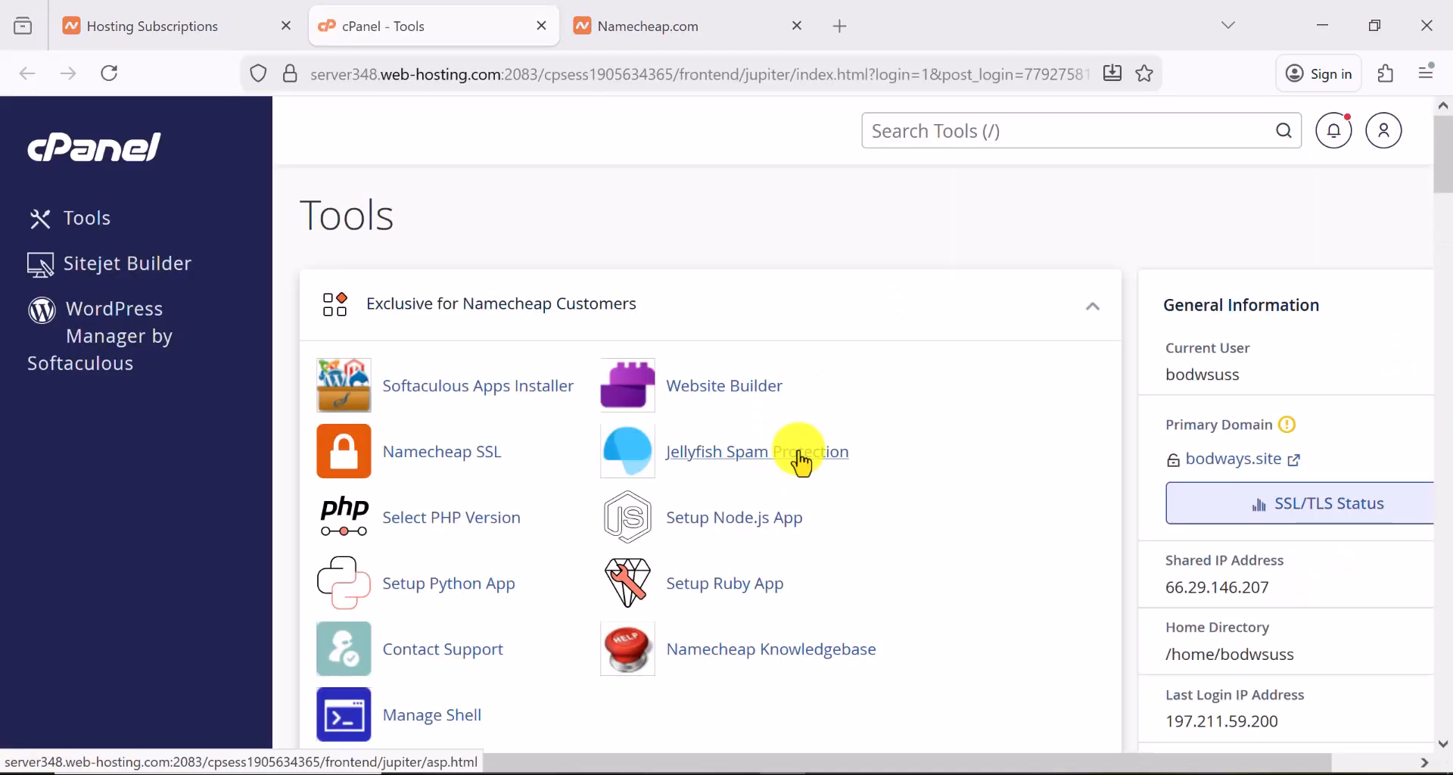
# Scroll down cPanel's Tools page toward the Email section
pyautogui.scroll(-8, 791, 463)
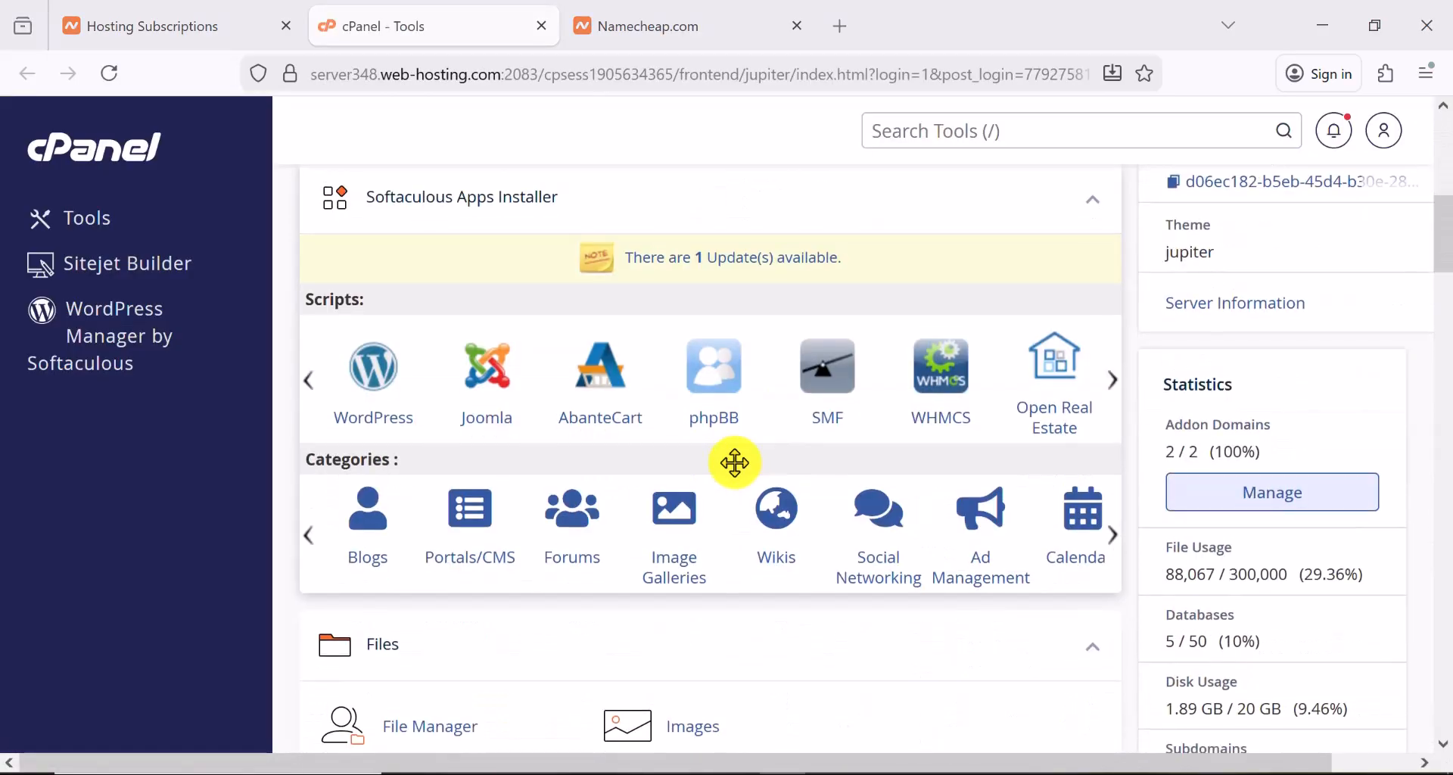
pyautogui.scroll(-10, 735, 463)
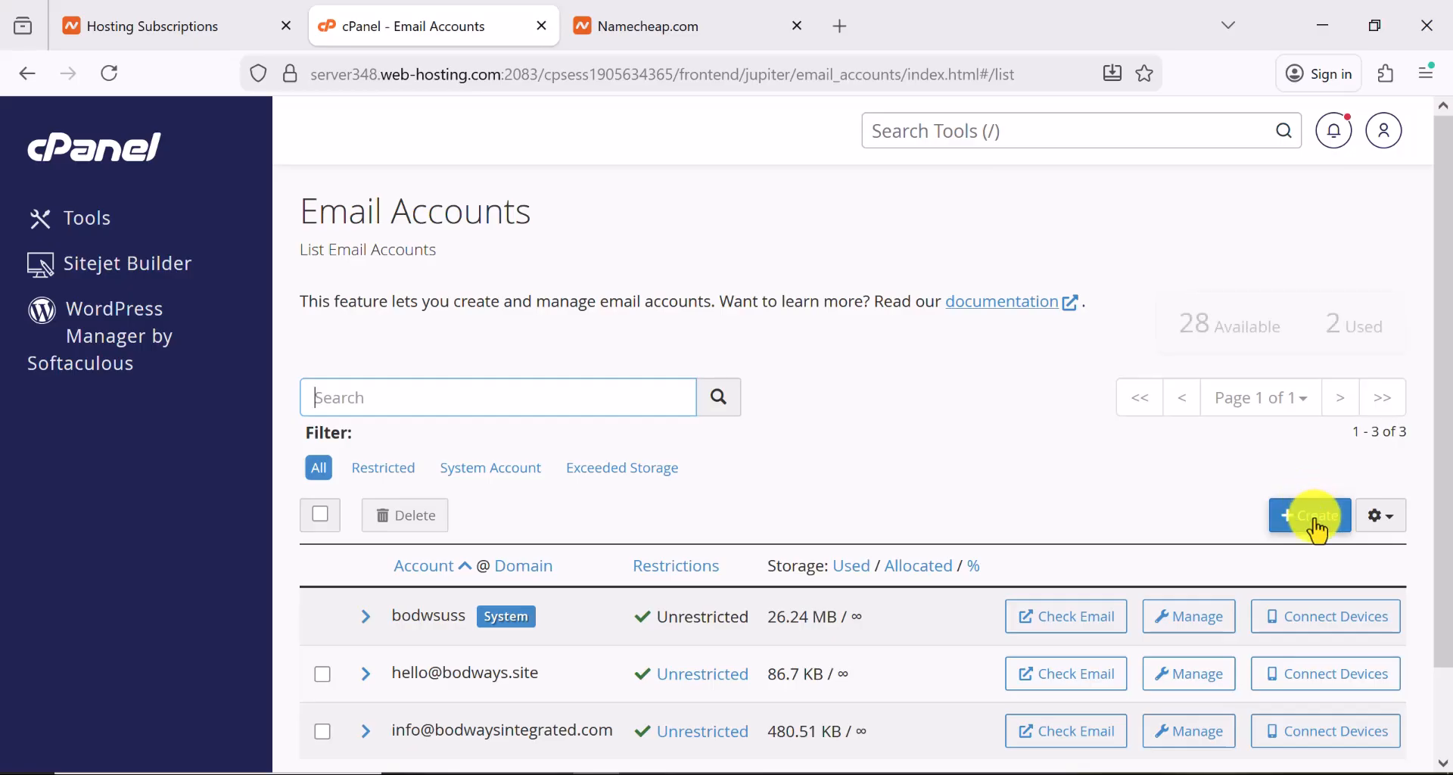
pyautogui.click(1317, 522)
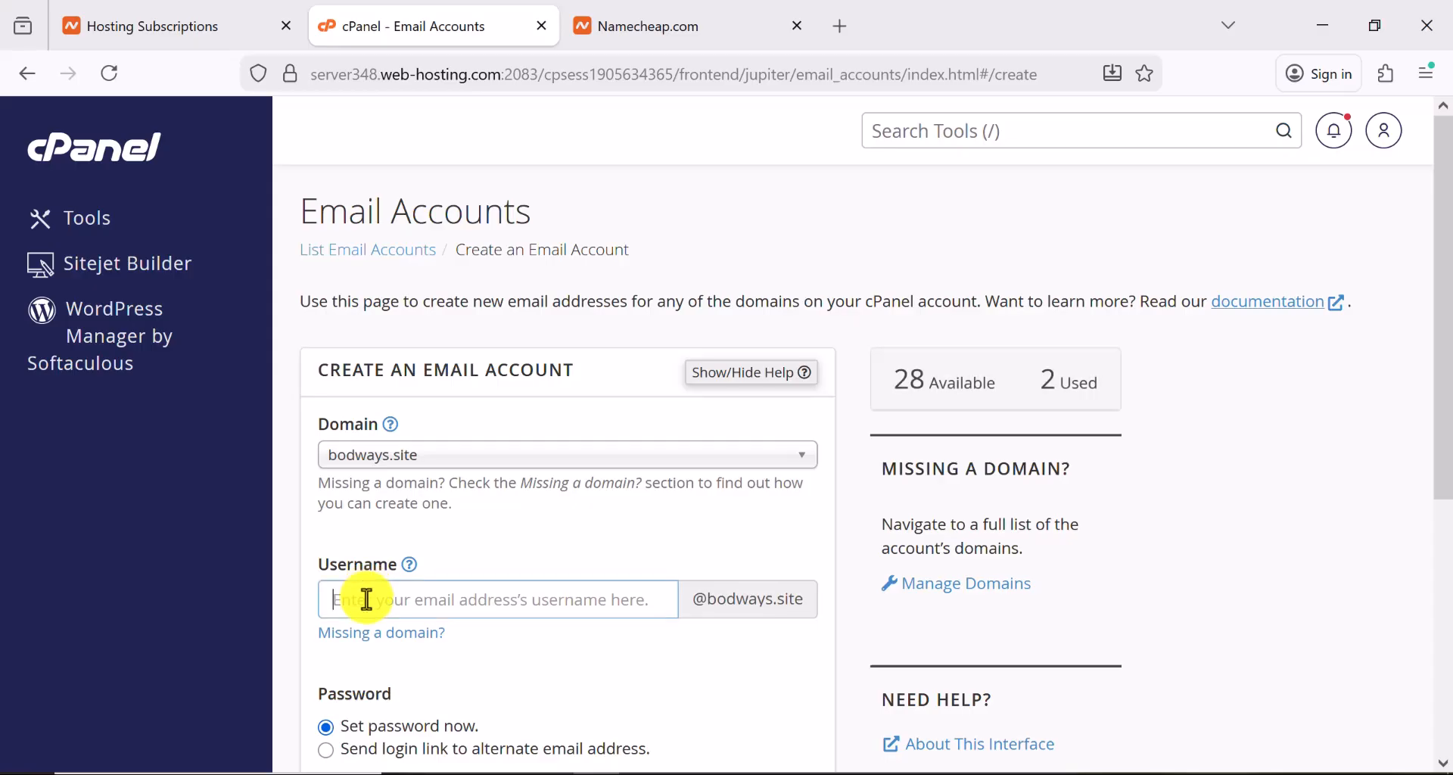
pyautogui.click(366, 599)
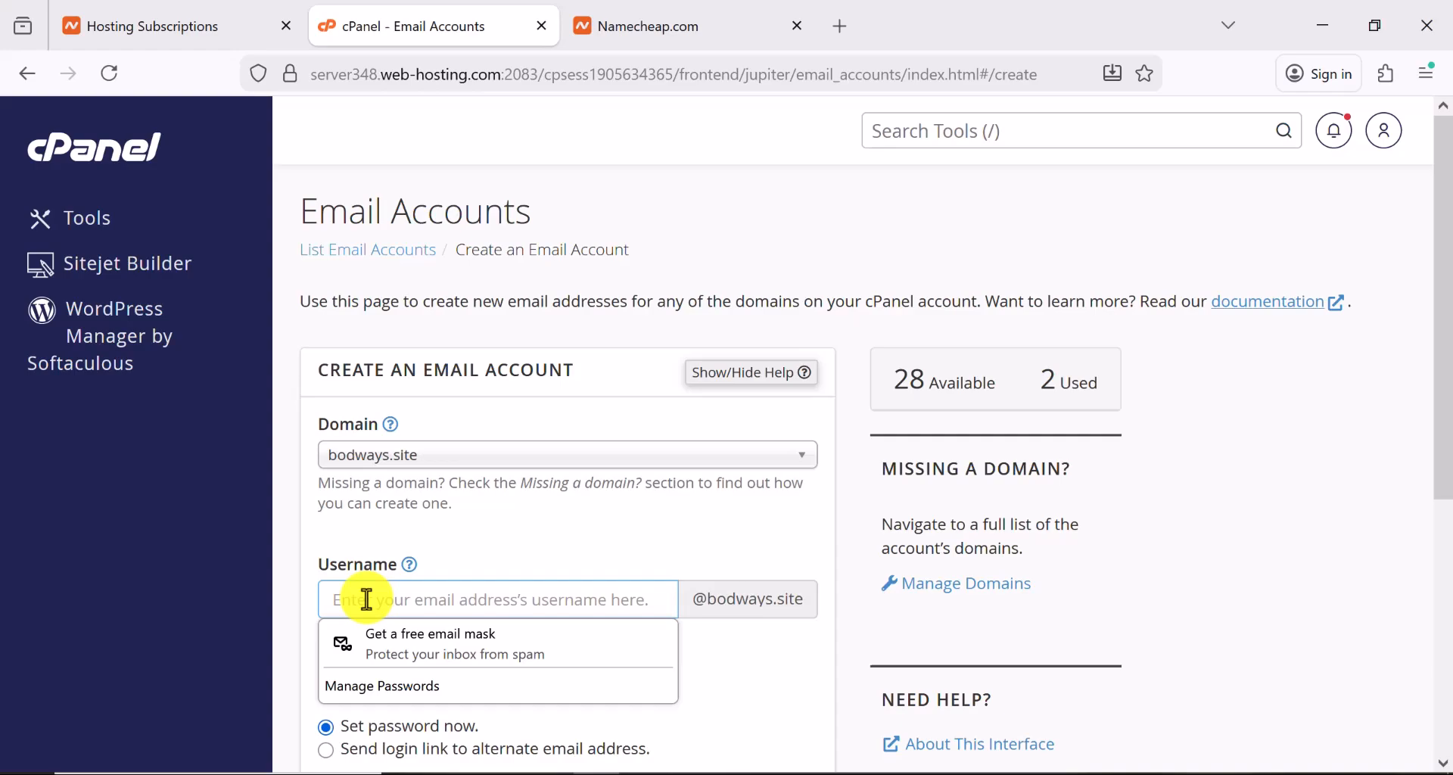
pyautogui.write('he')
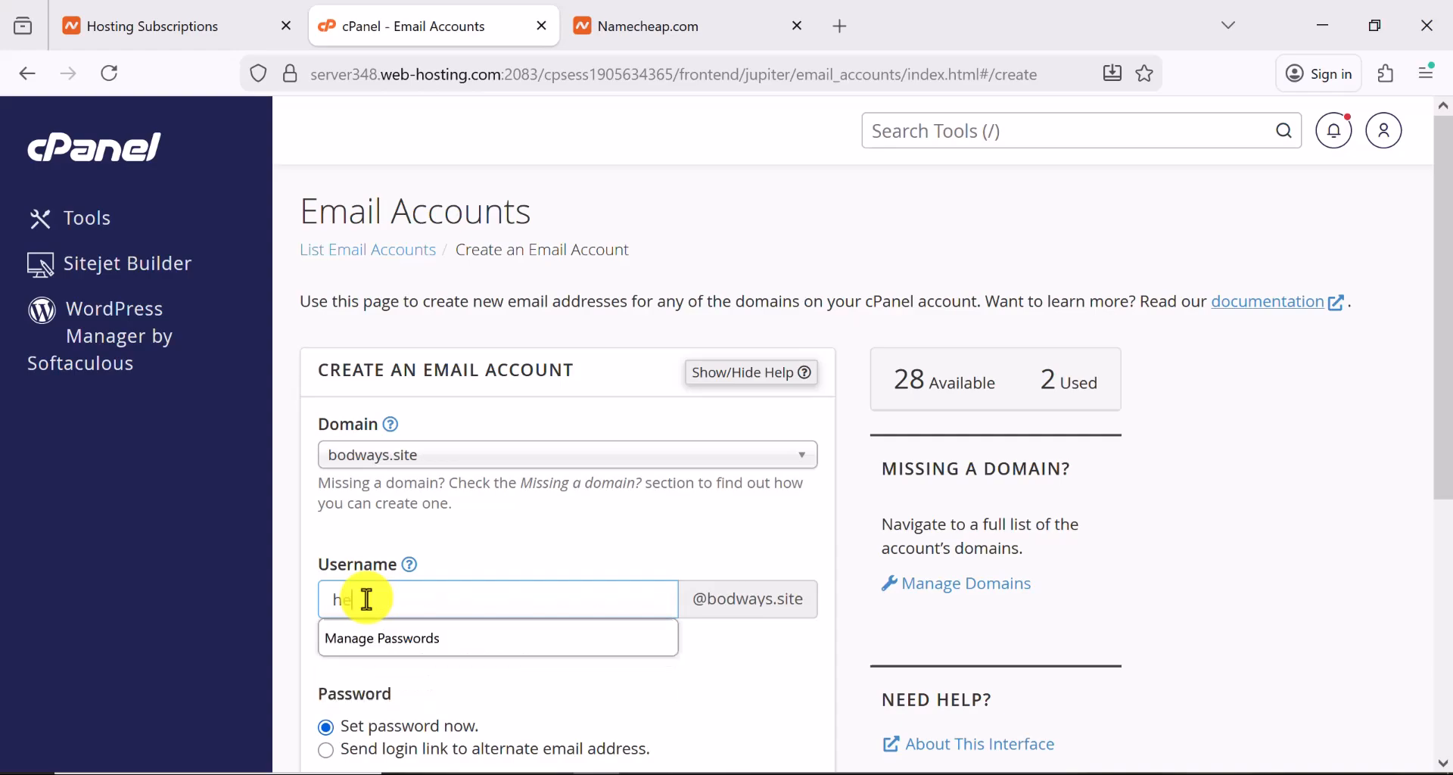
pyautogui.write('llo')
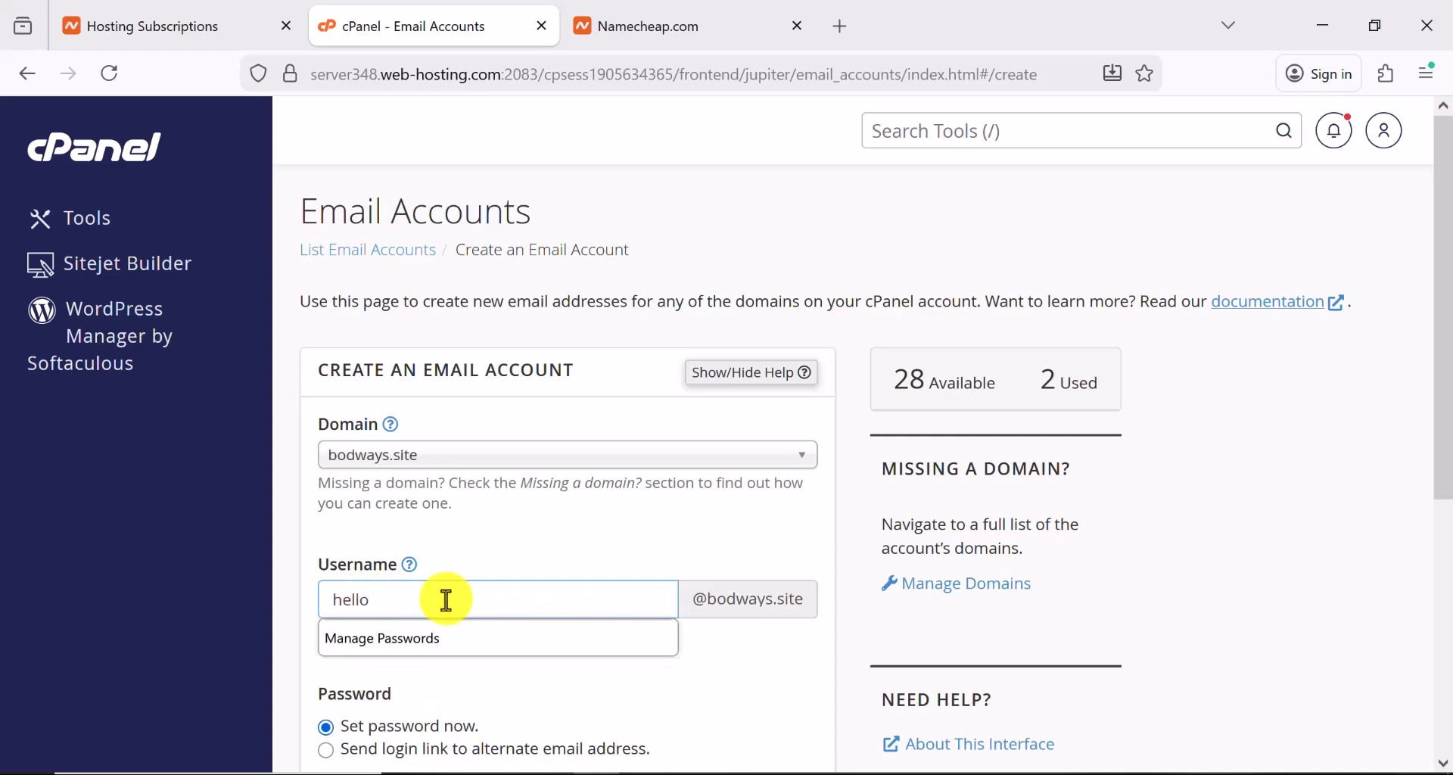
pyautogui.scroll(-3, 424, 593)
pyautogui.scroll(-3, 355, 586)
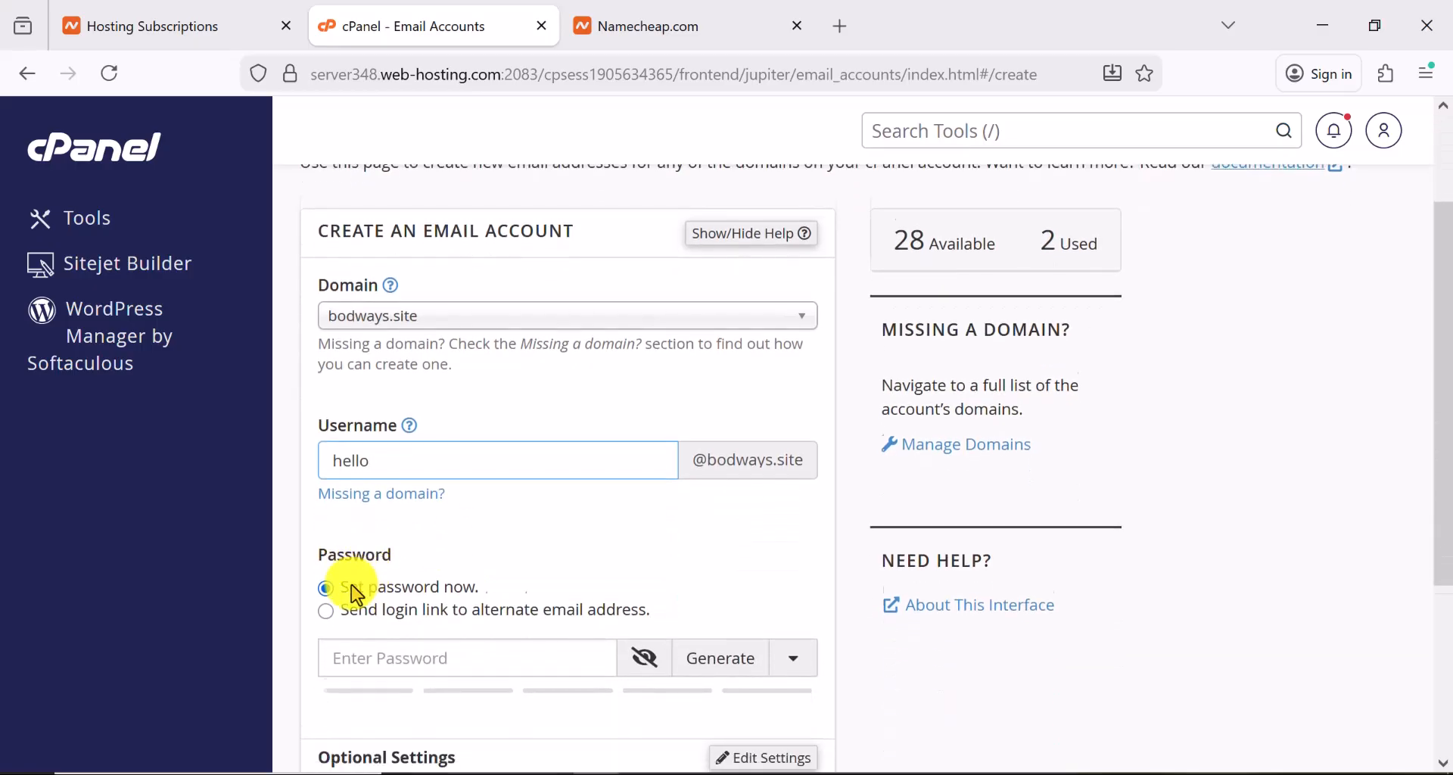
pyautogui.click(735, 569)
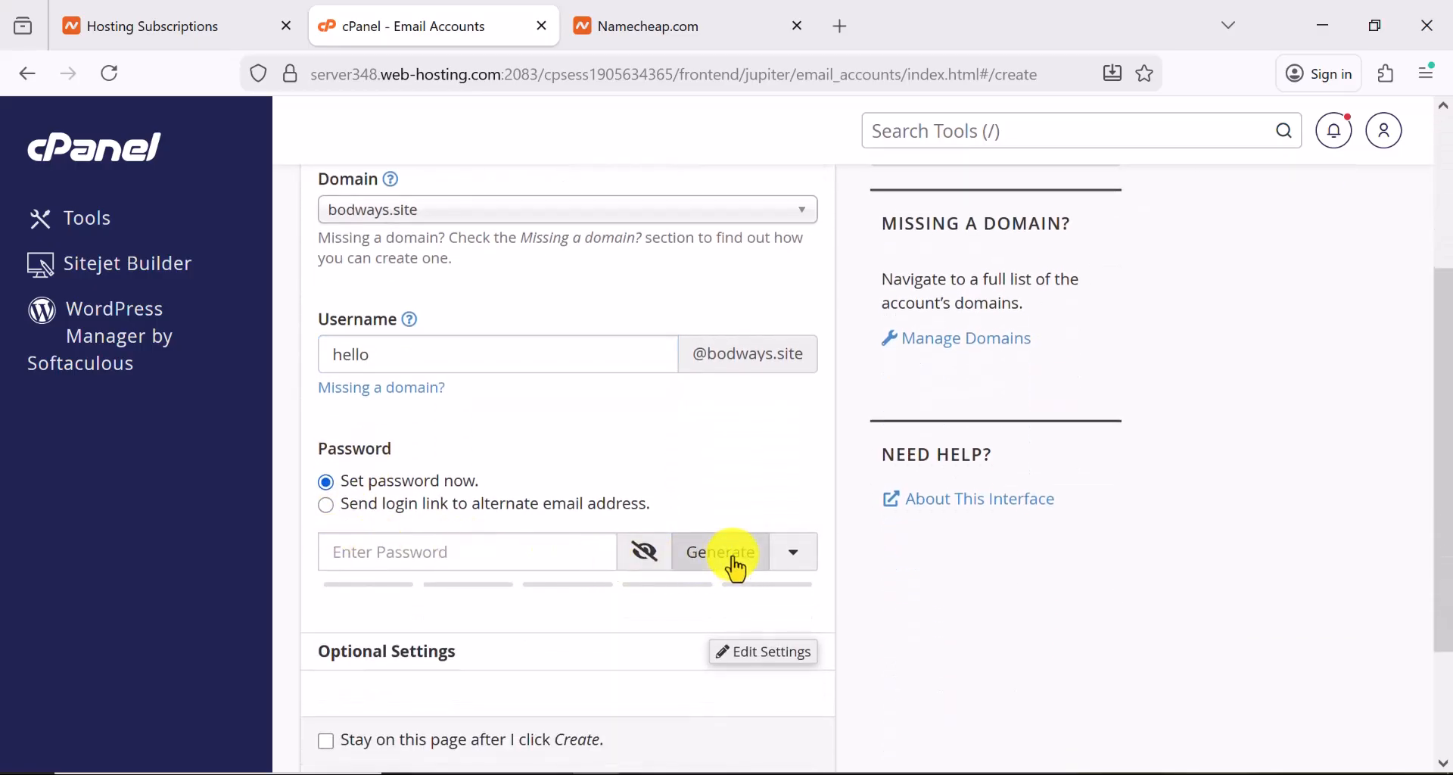
pyautogui.scroll(-3, 635, 554)
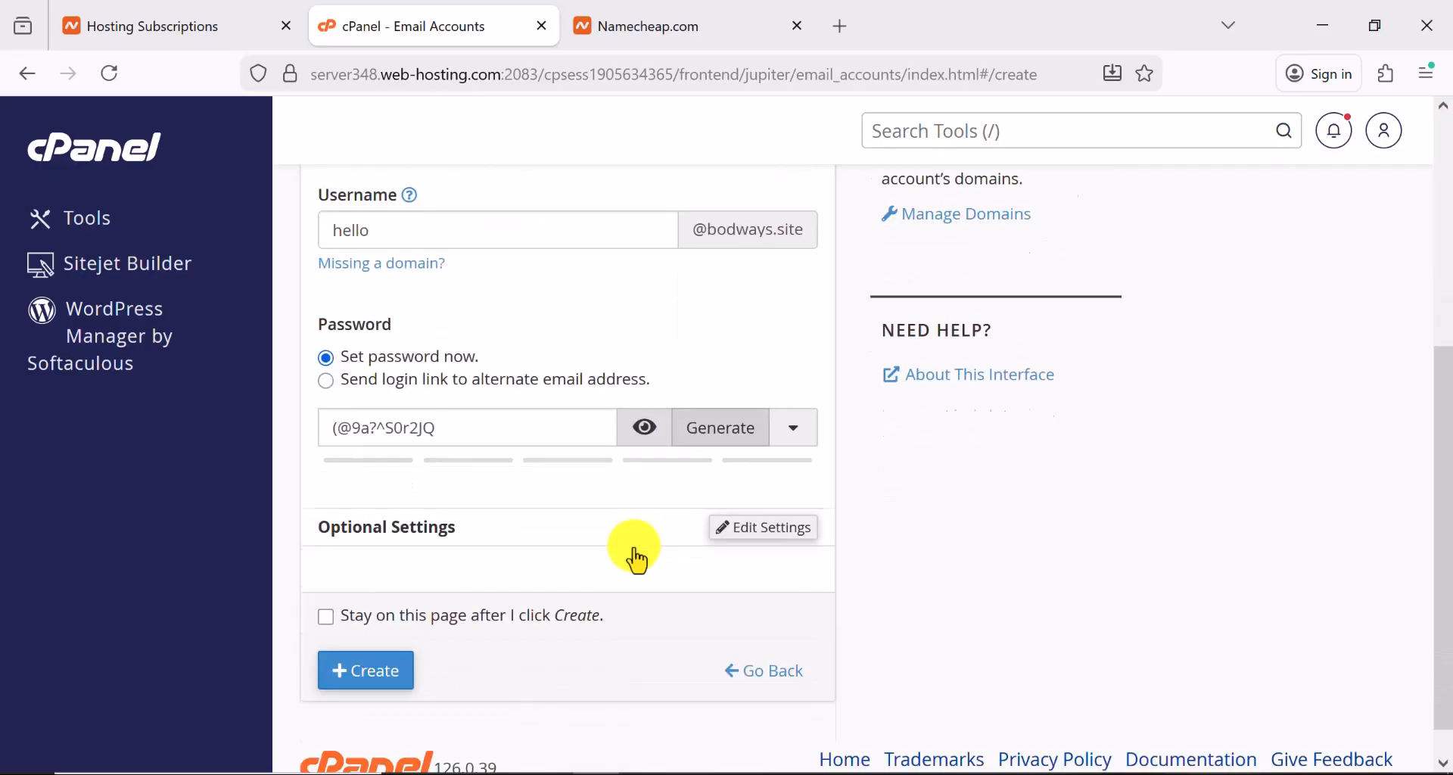
pyautogui.click(369, 632)
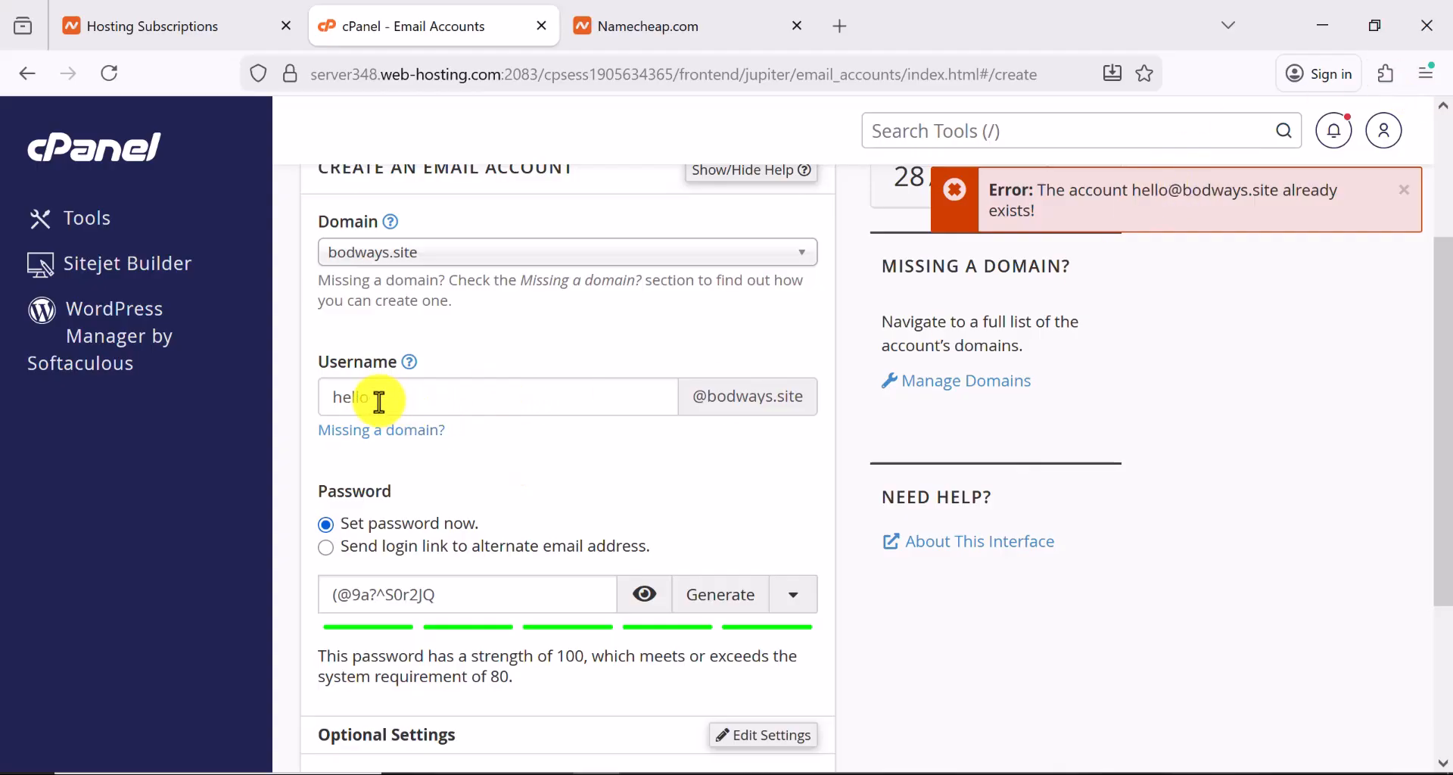
pyautogui.moveTo(369, 397); pyautogui.dragTo(298, 404)
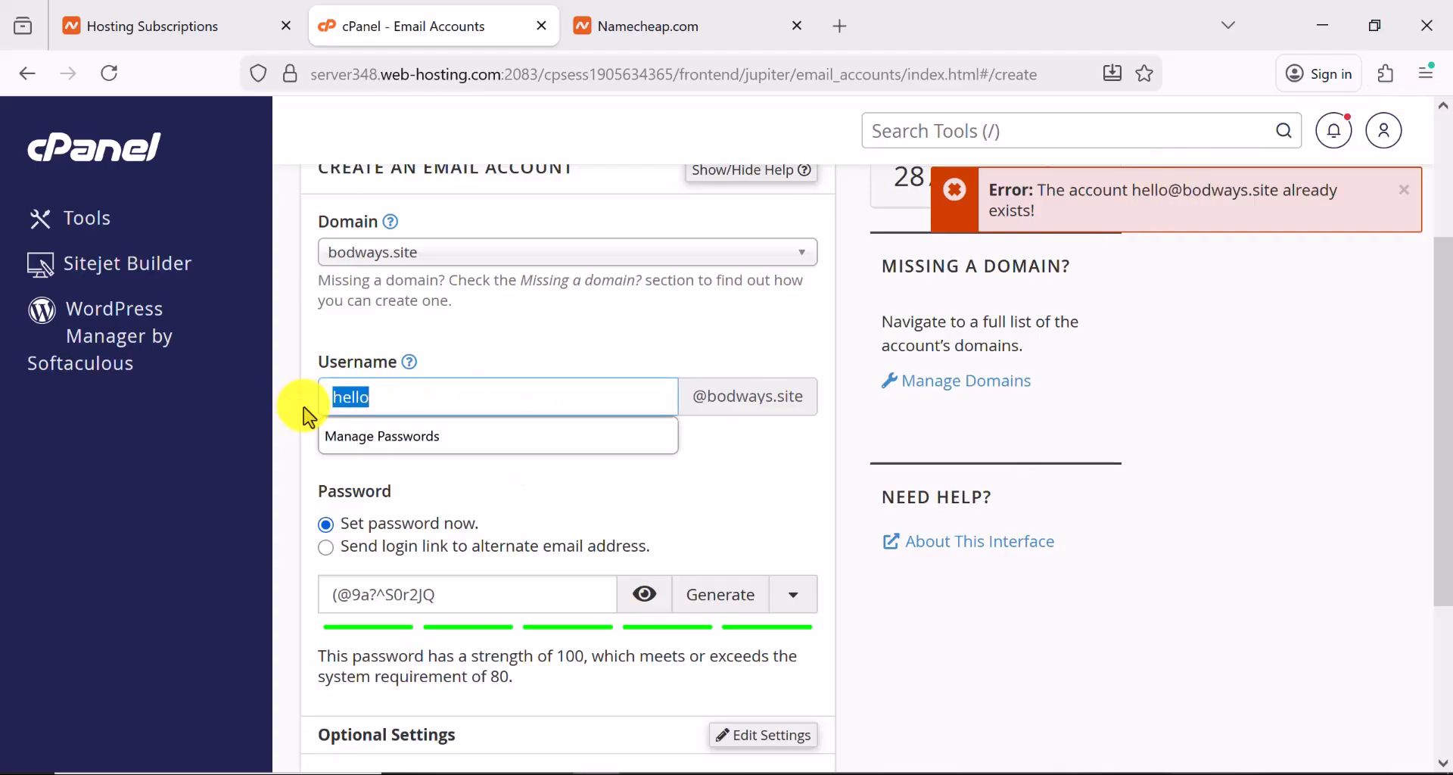
pyautogui.write('help')
pyautogui.scroll(-3, 447, 560)
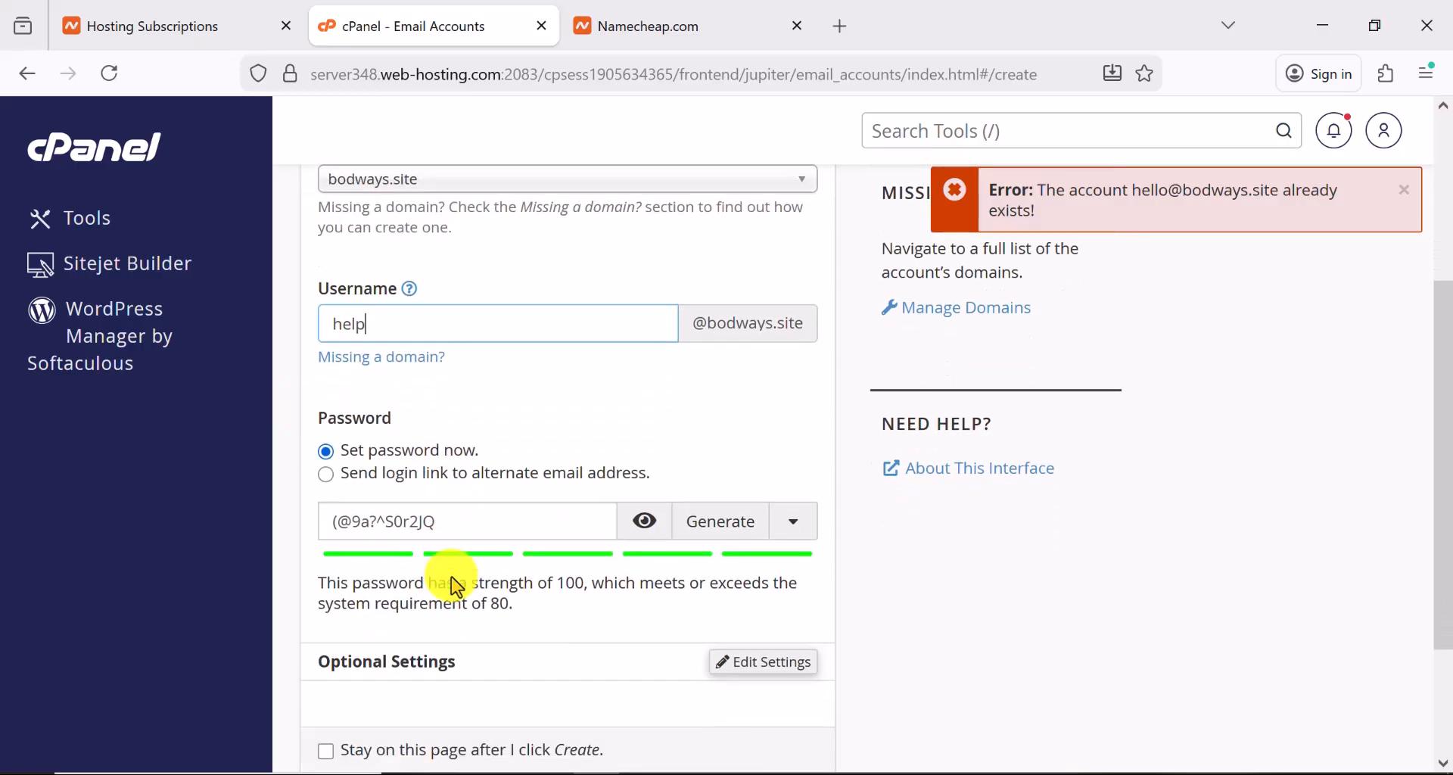
pyautogui.click(369, 641)
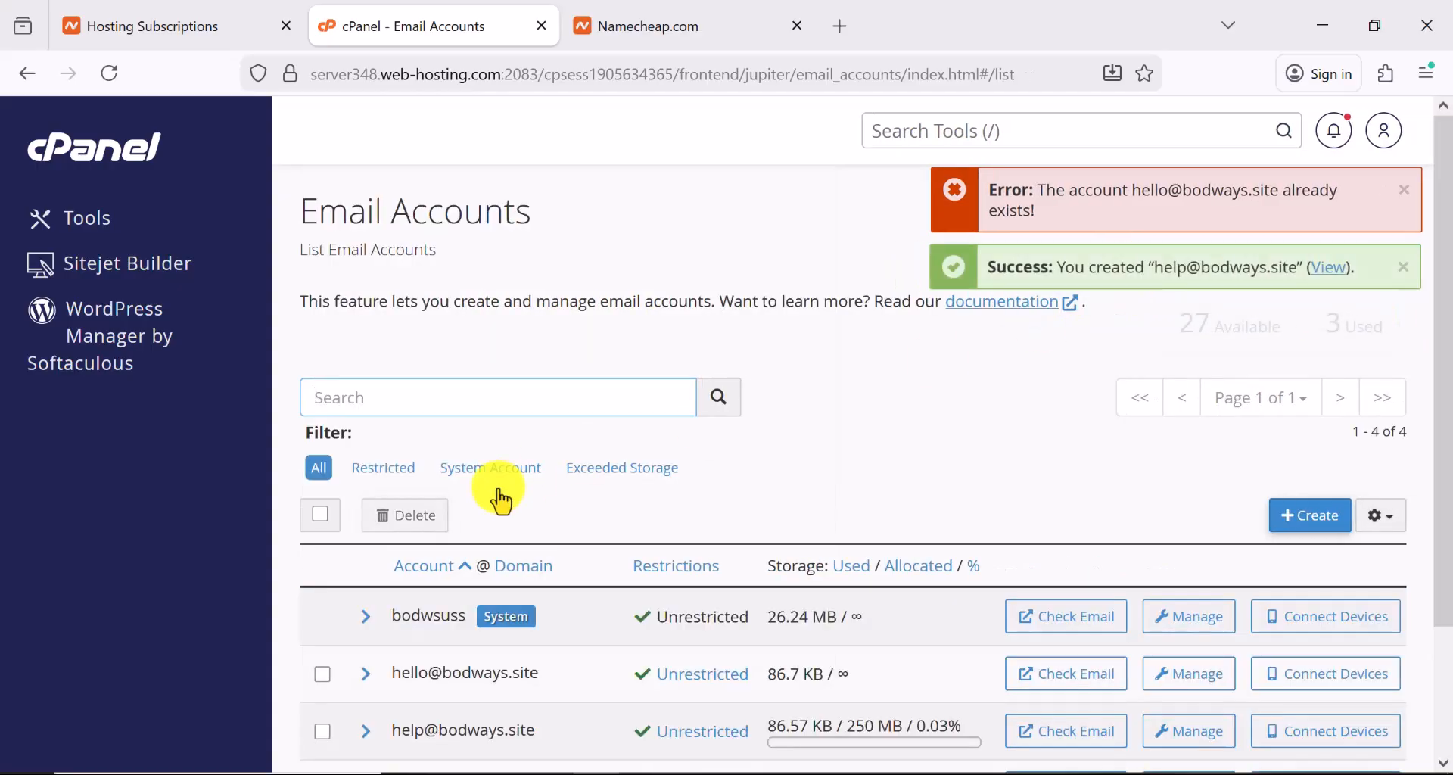
pyautogui.scroll(-2, 459, 571)
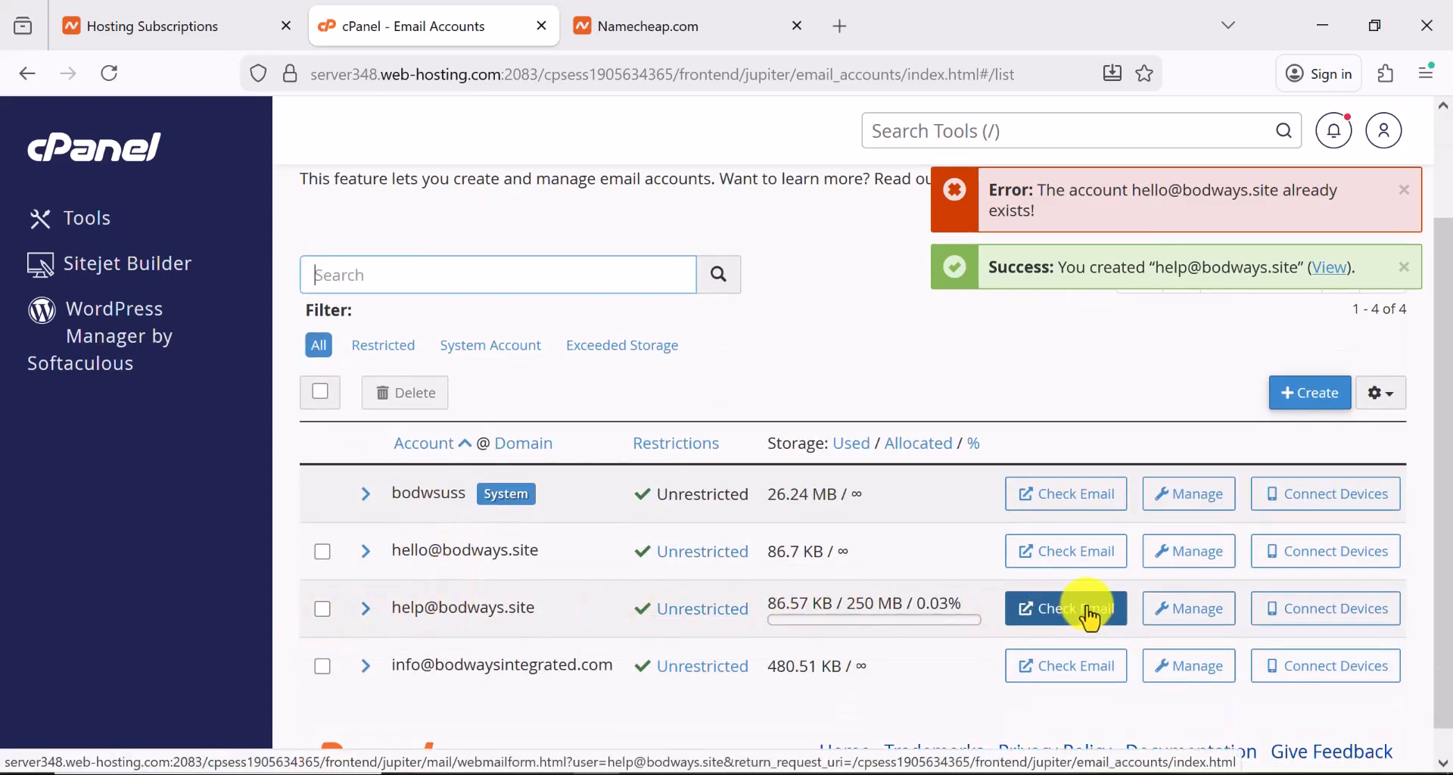
pyautogui.click(1063, 617)
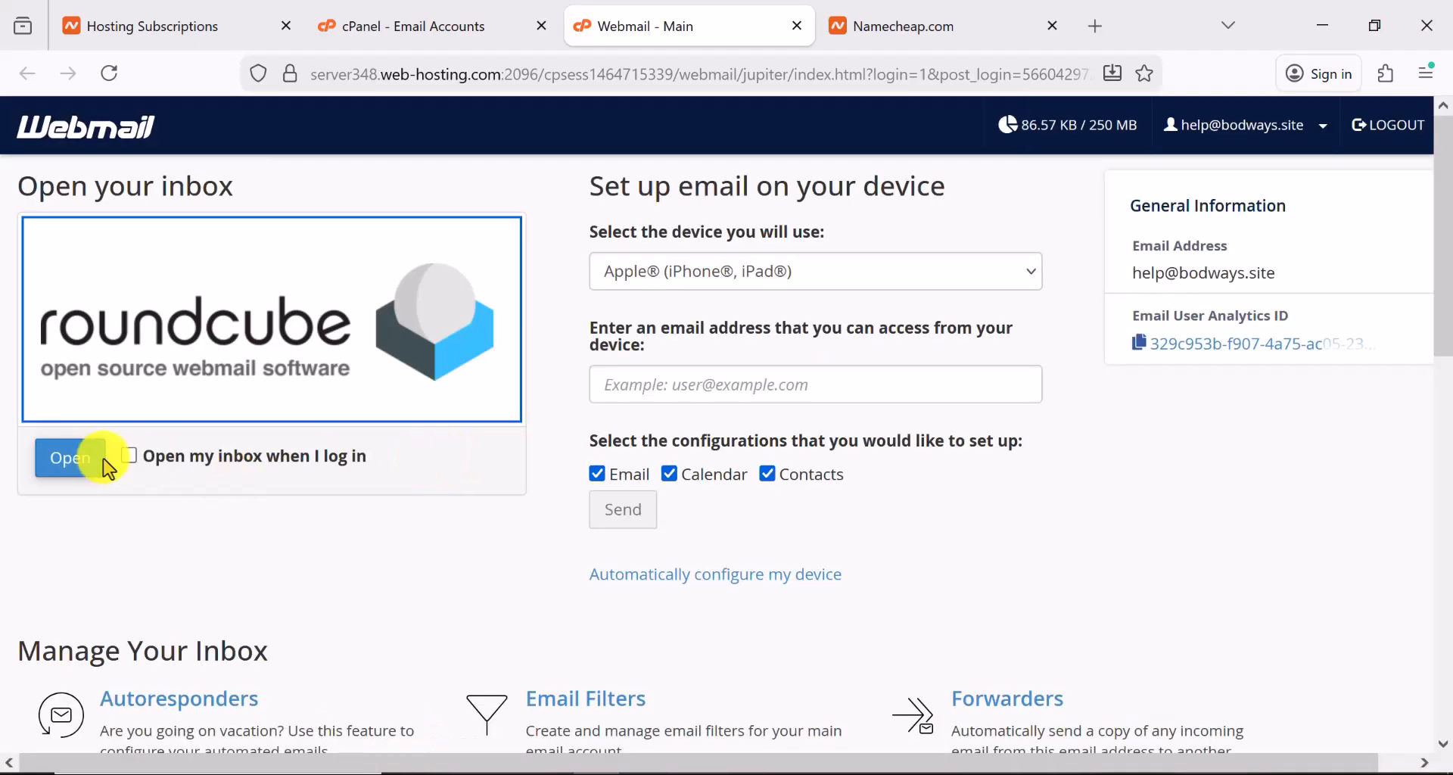
pyautogui.click(72, 471)
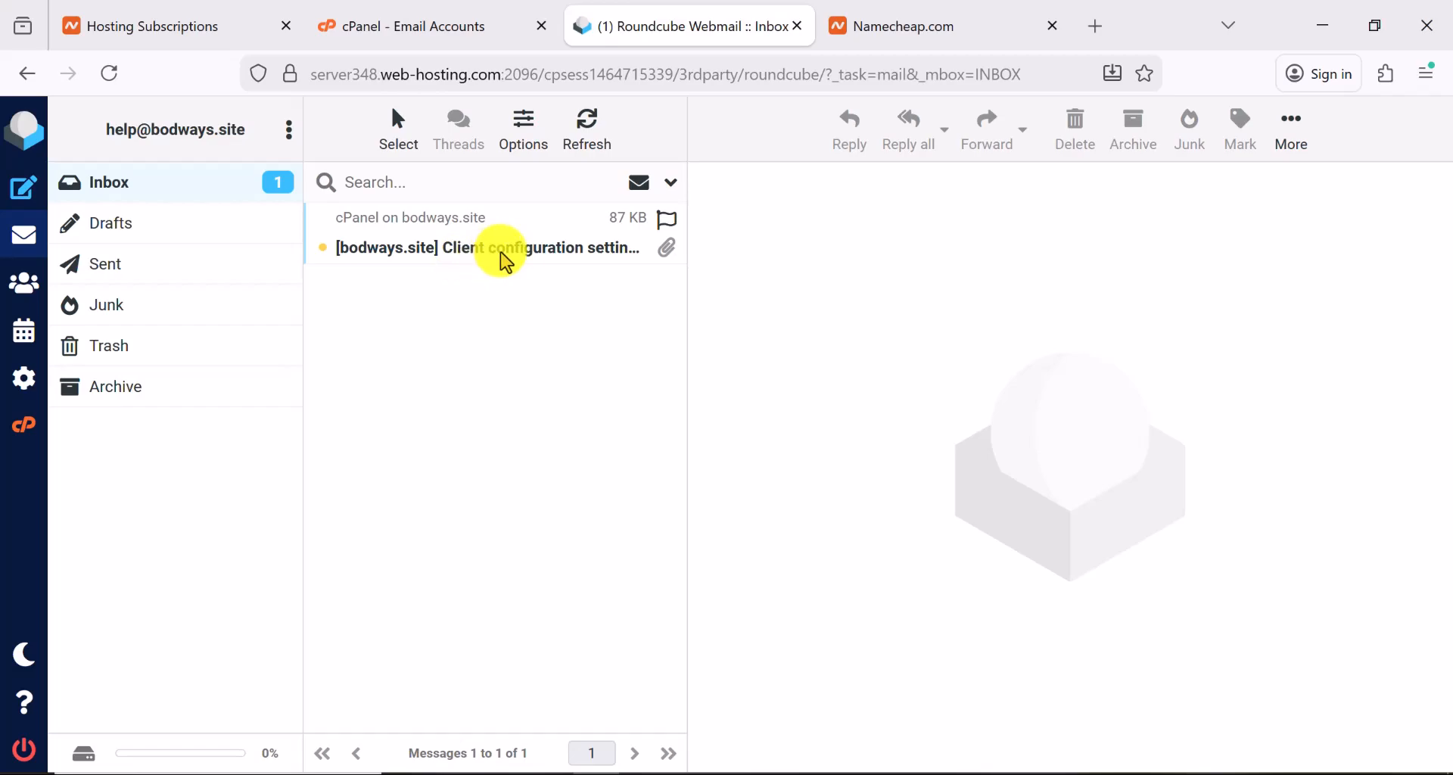
pyautogui.moveTo(245, 133); pyautogui.dragTo(107, 126)
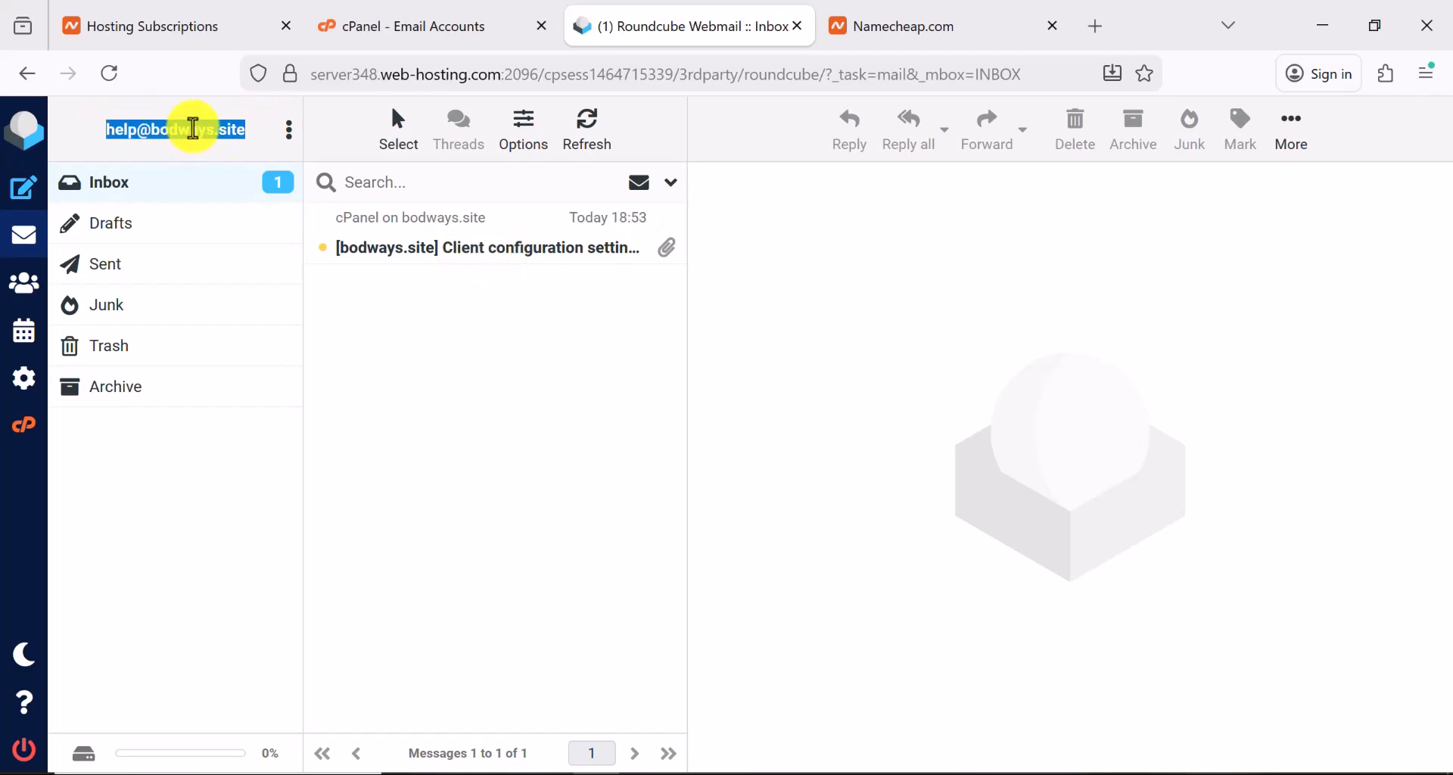
pyautogui.rightClick(194, 130)
pyautogui.click(257, 159)
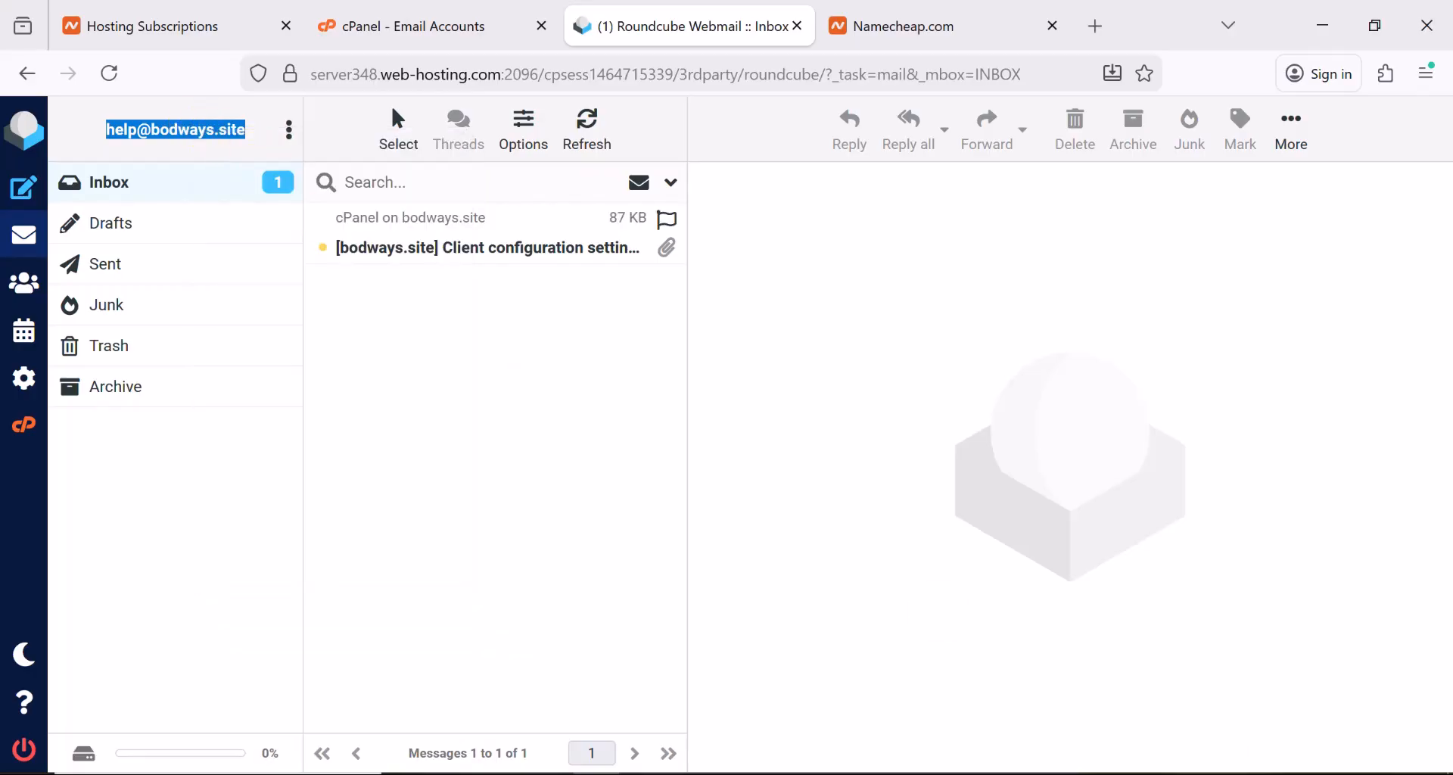
pyautogui.click(1110, 774)
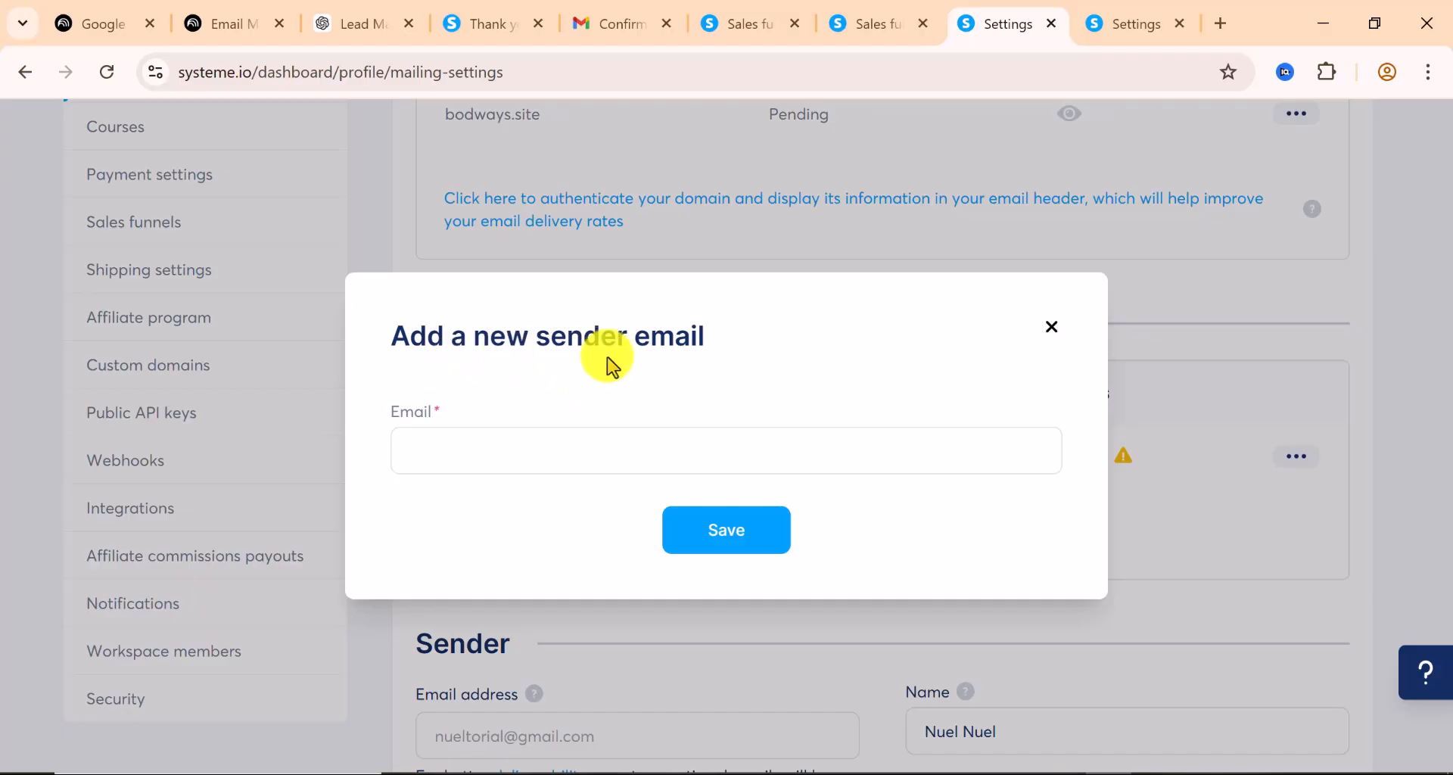
pyautogui.click(490, 453)
pyautogui.rightClick(491, 452)
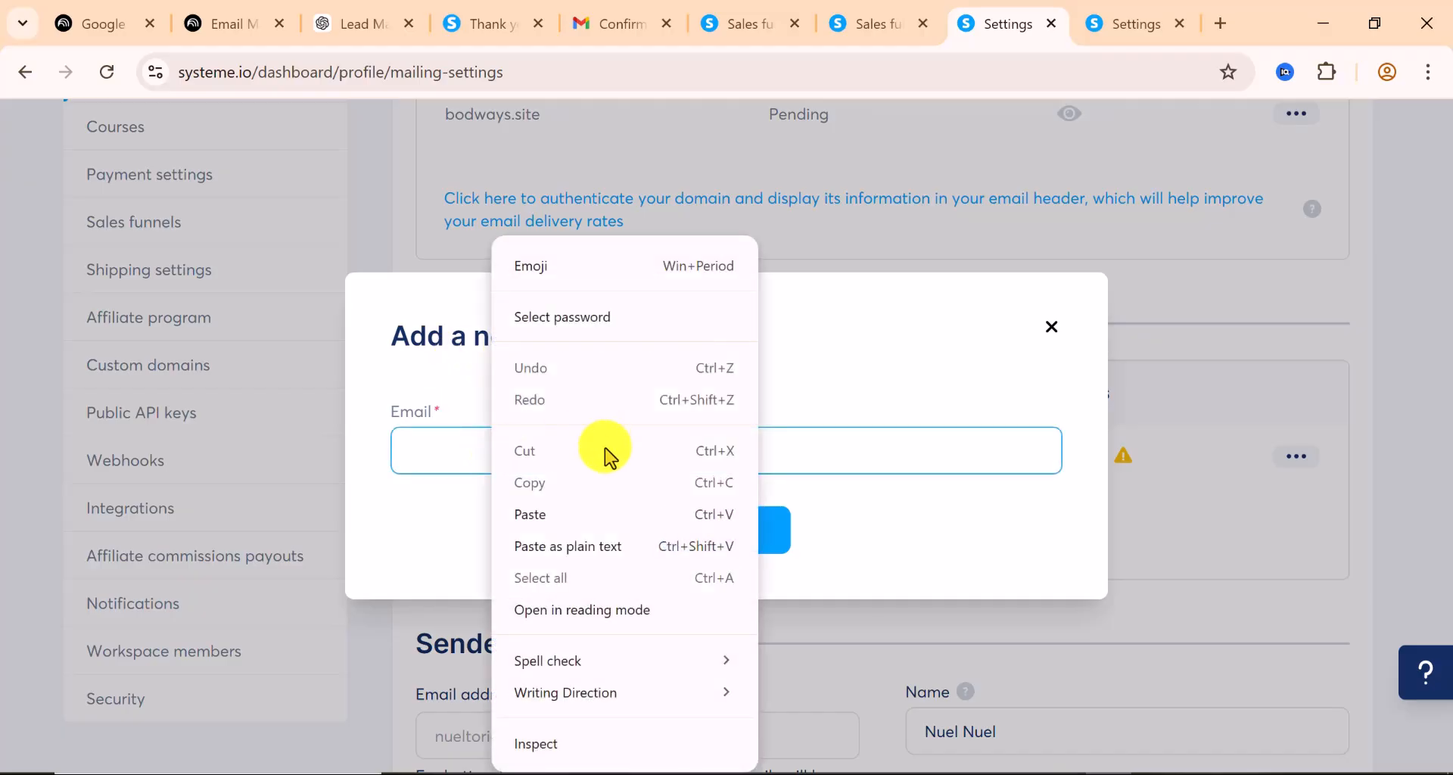
pyautogui.click(545, 512)
pyautogui.click(743, 529)
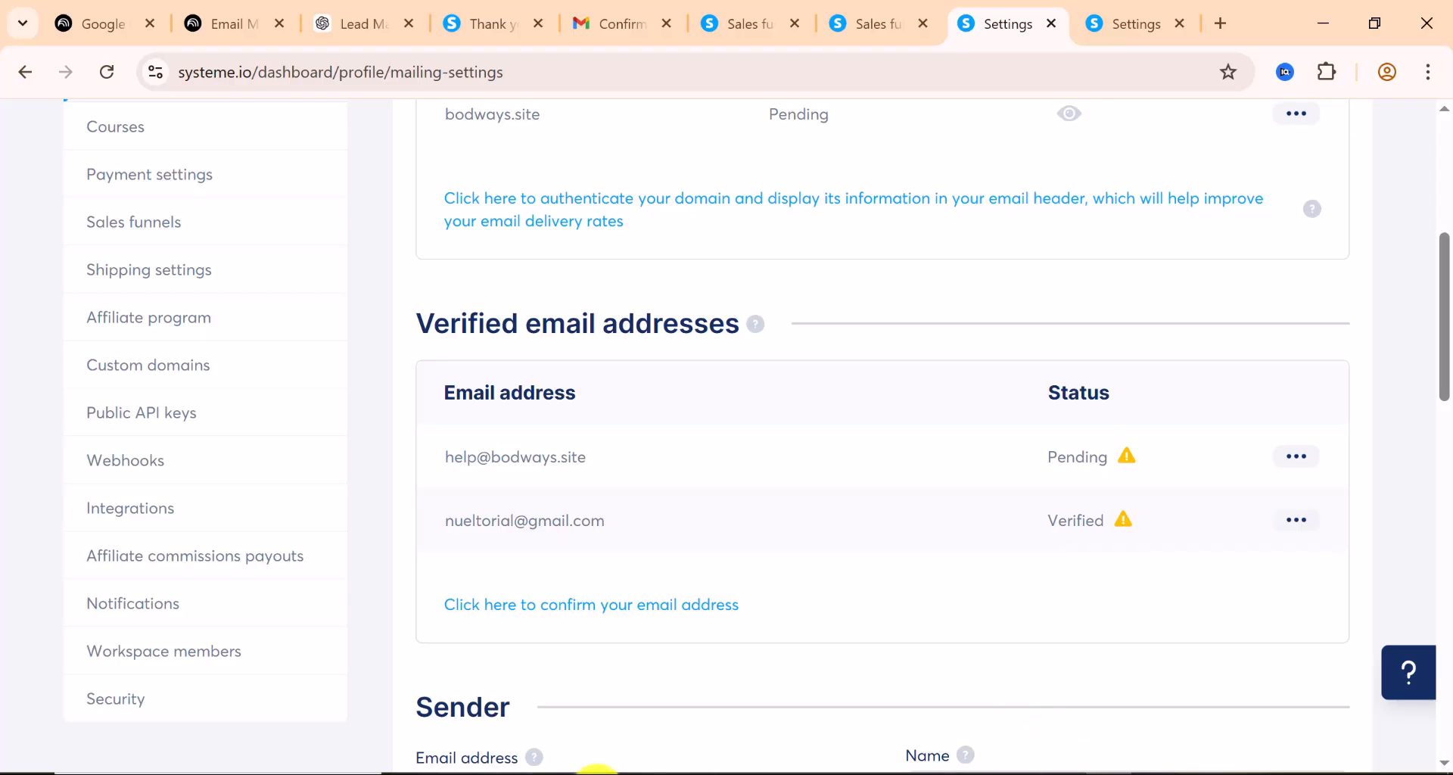
pyautogui.click(597, 773)
pyautogui.click(111, 79)
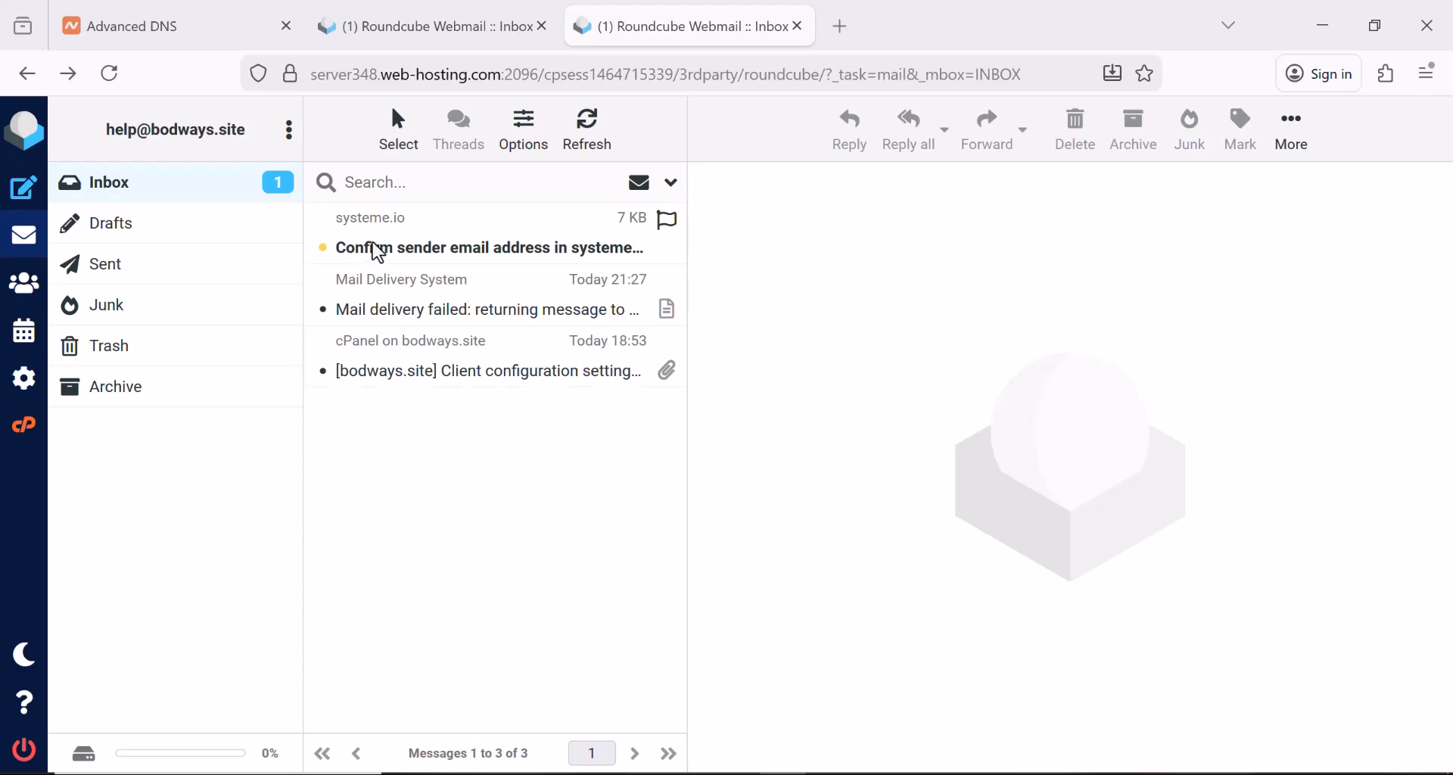
pyautogui.click(381, 234)
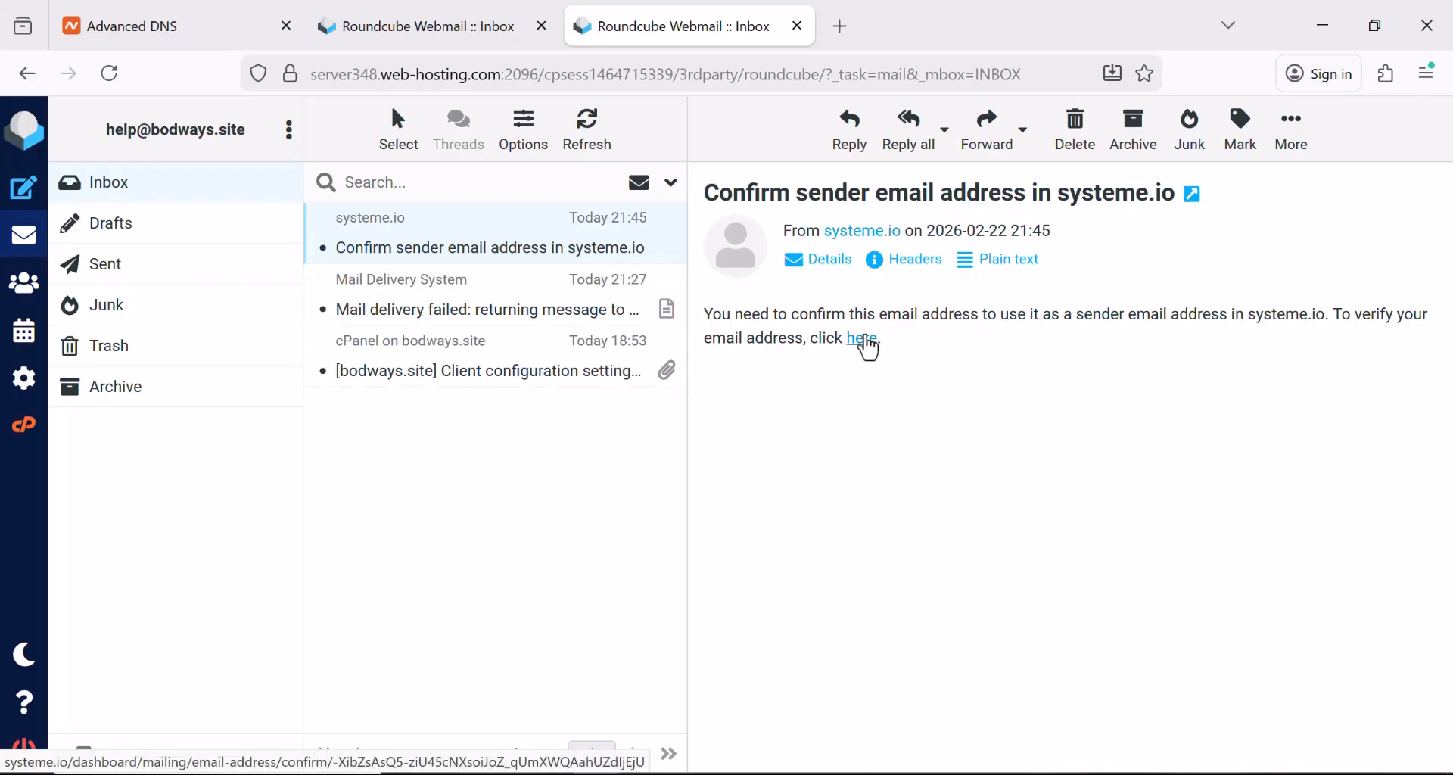
pyautogui.click(865, 341)
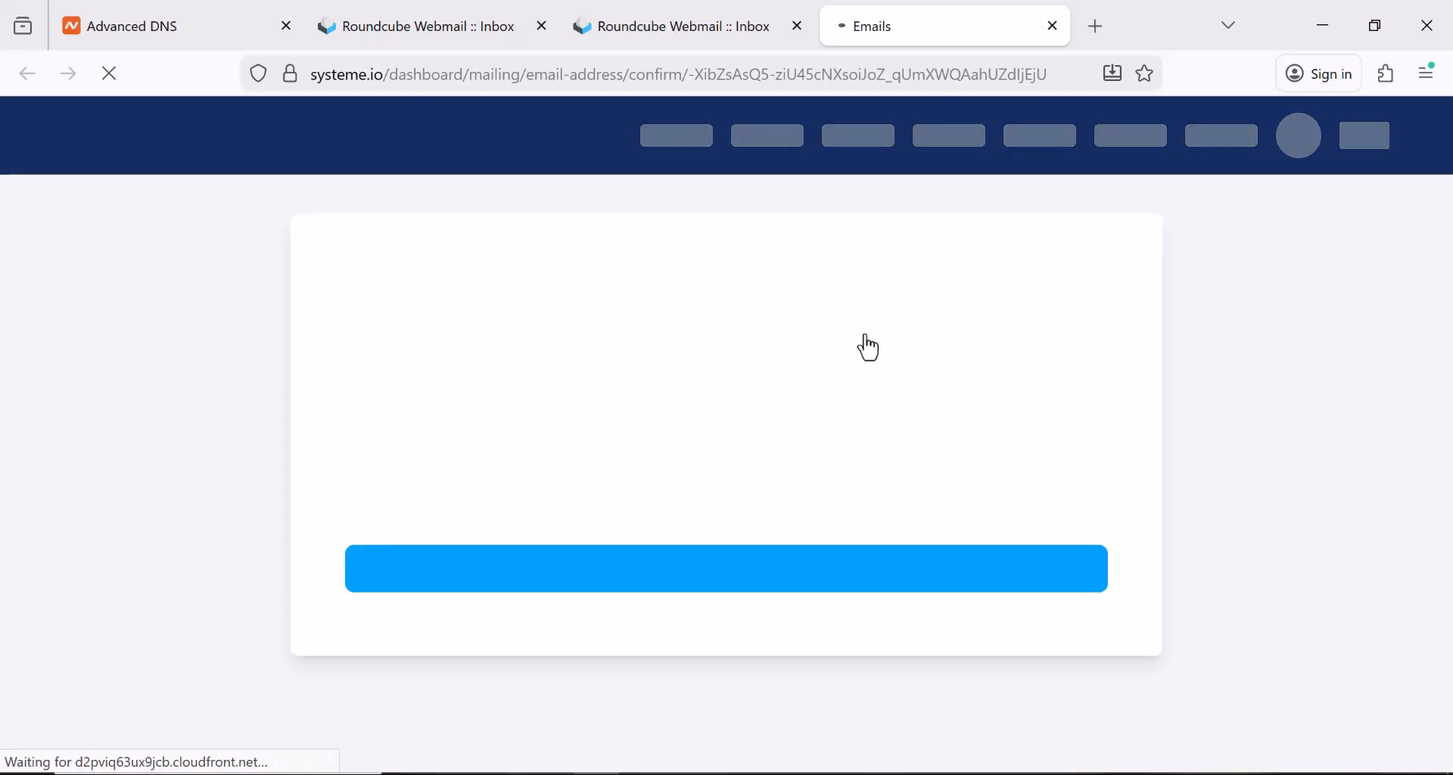
pyautogui.click(741, 580)
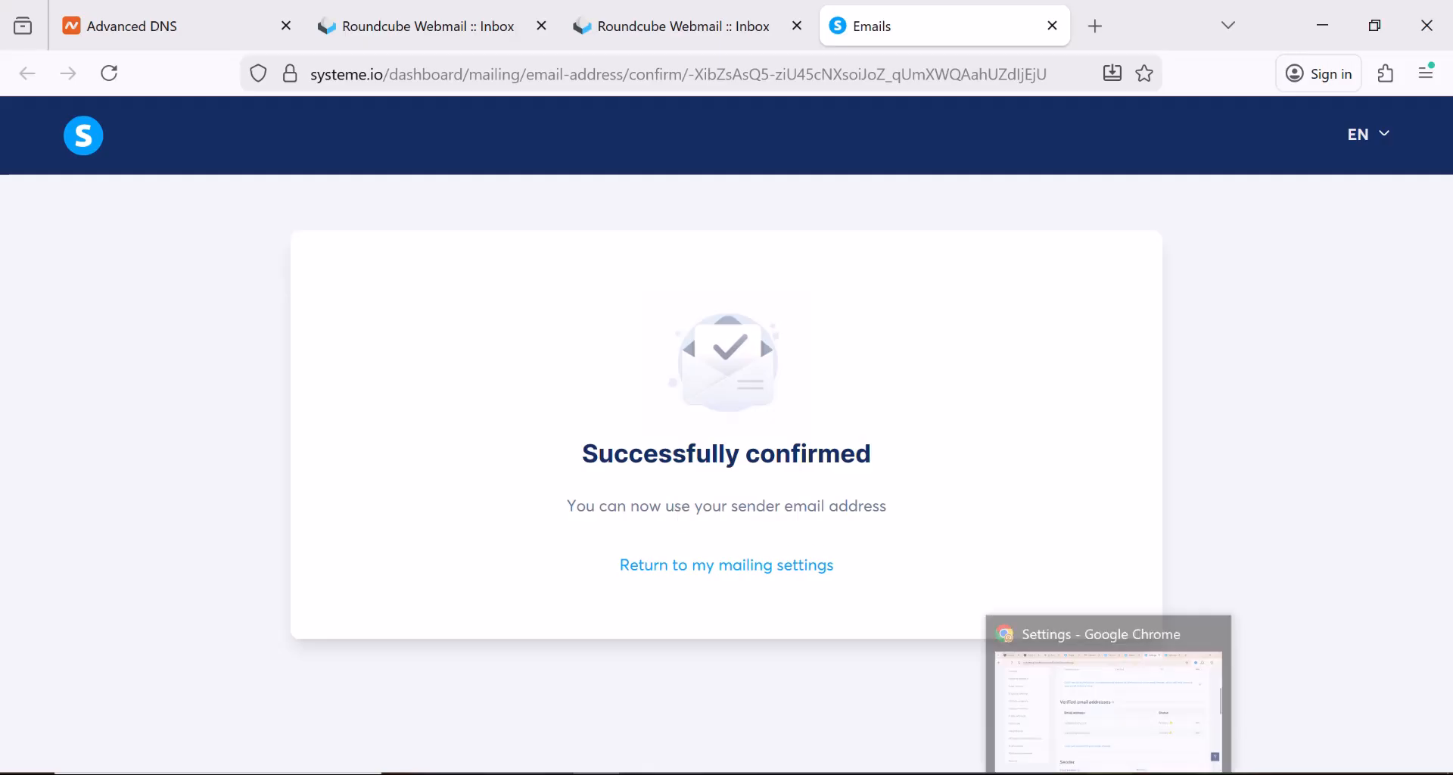
pyautogui.click(1109, 772)
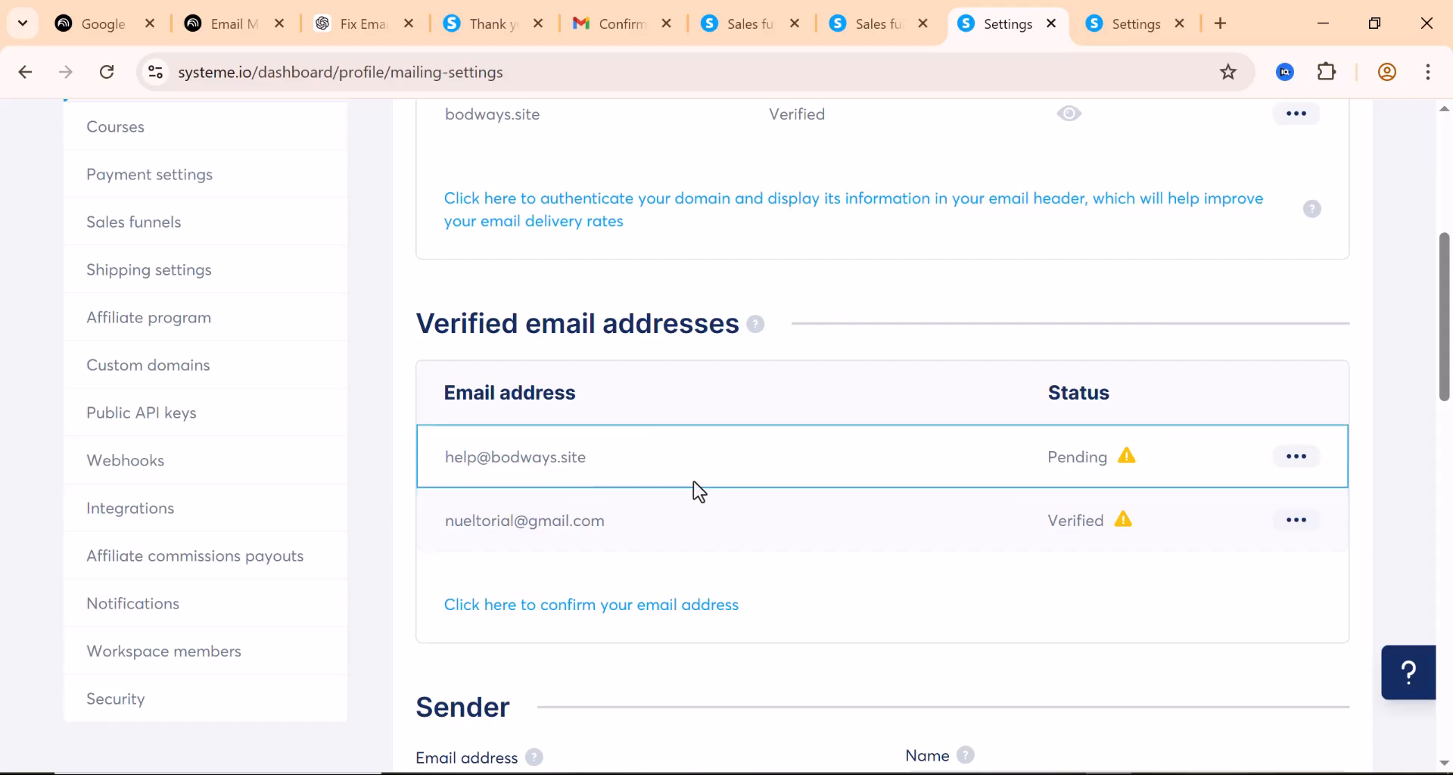
pyautogui.click(1297, 456)
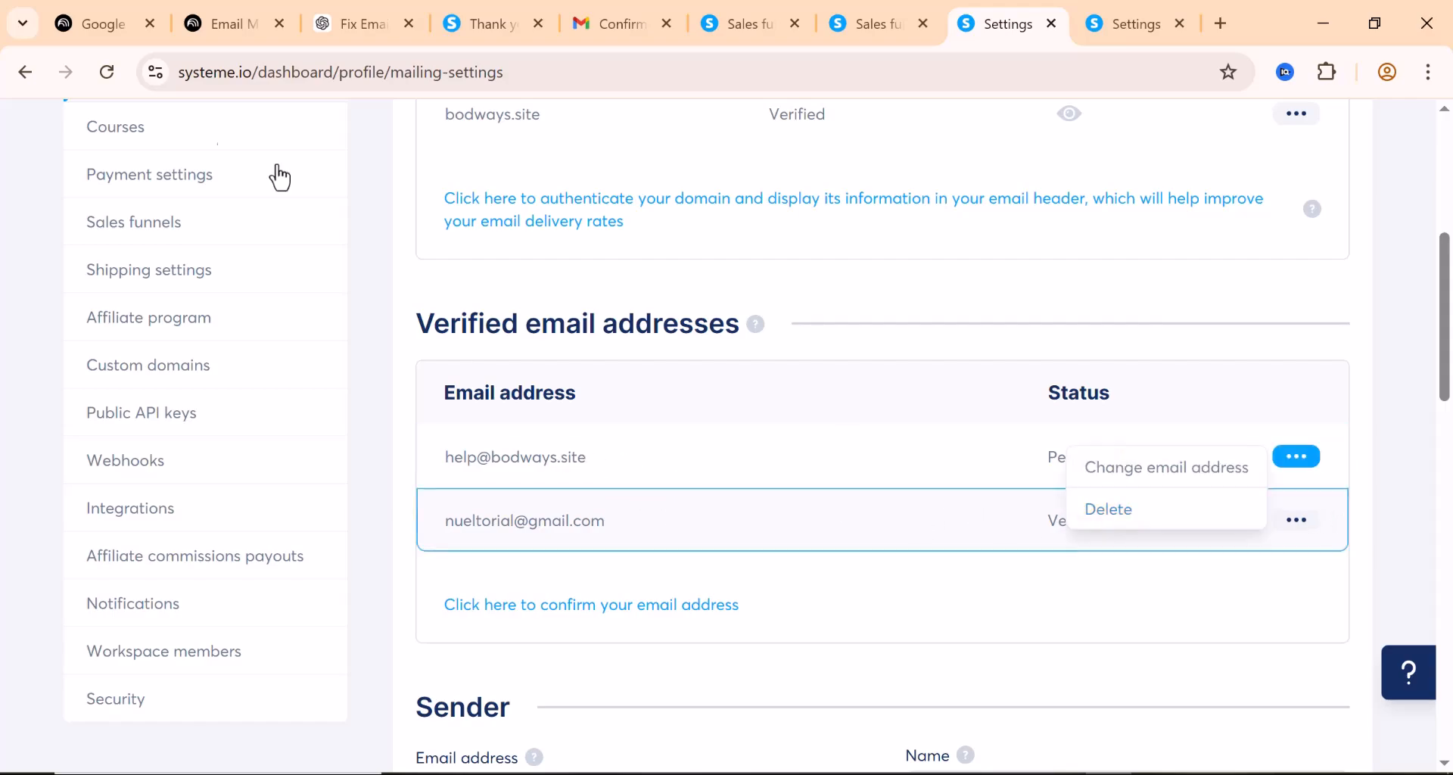
pyautogui.click(107, 72)
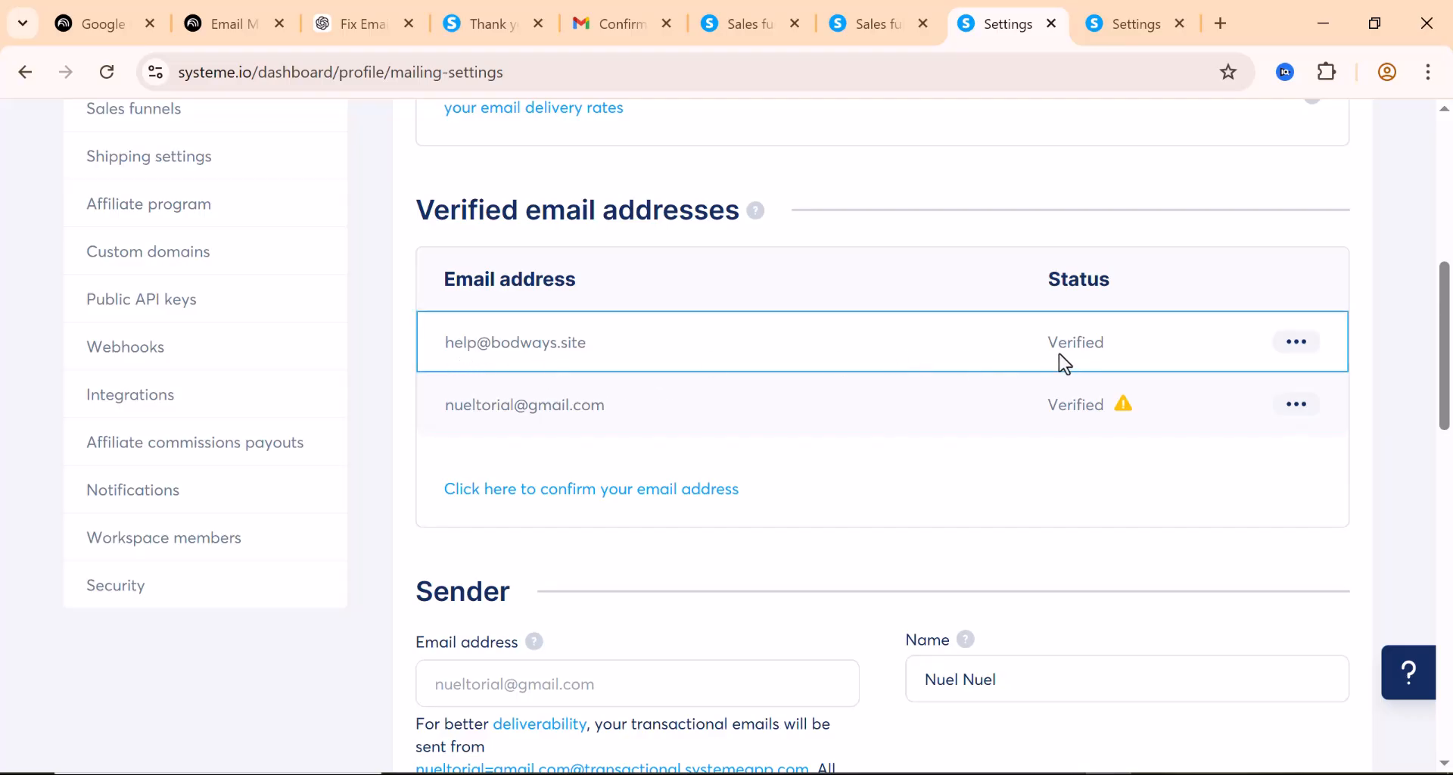
pyautogui.scroll(5, 1004, 360)
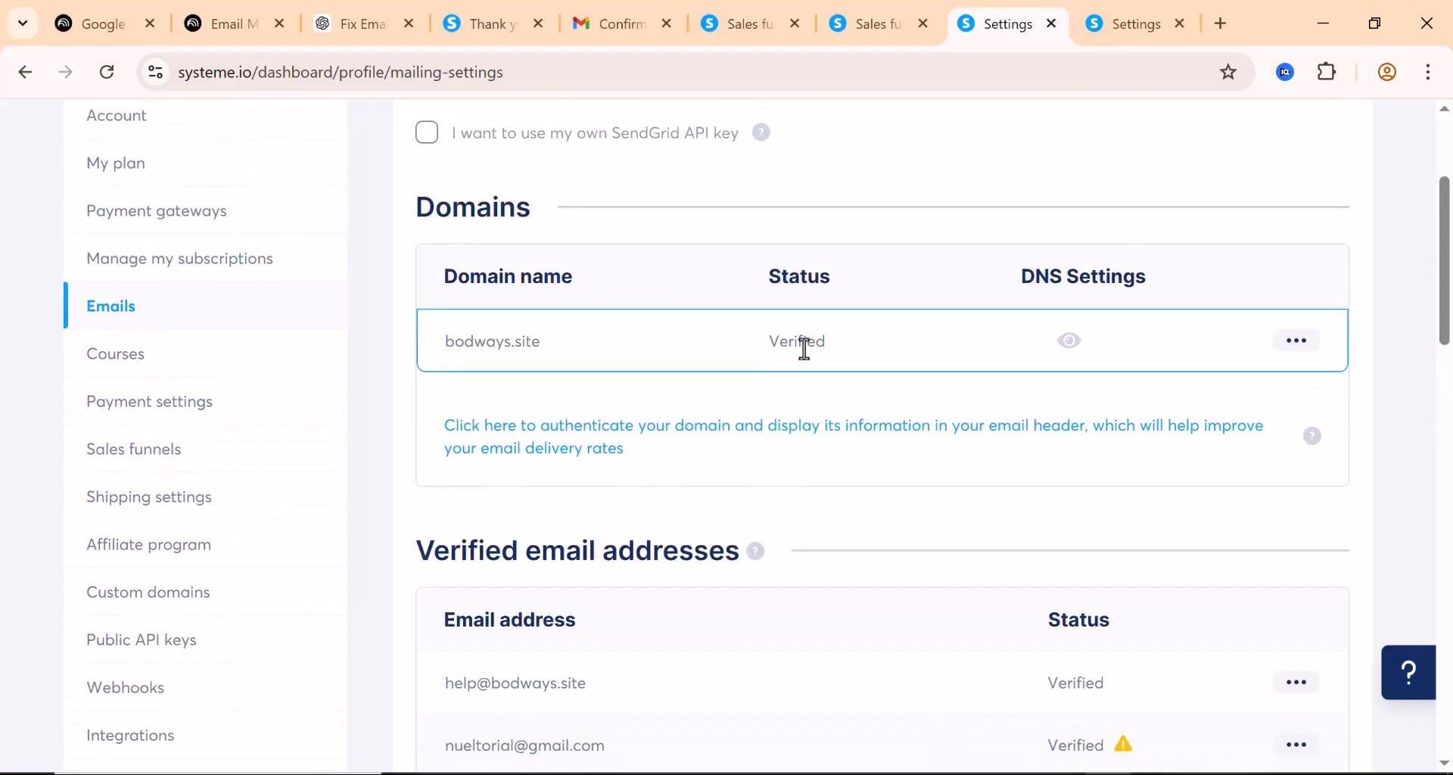
pyautogui.scroll(3, 798, 351)
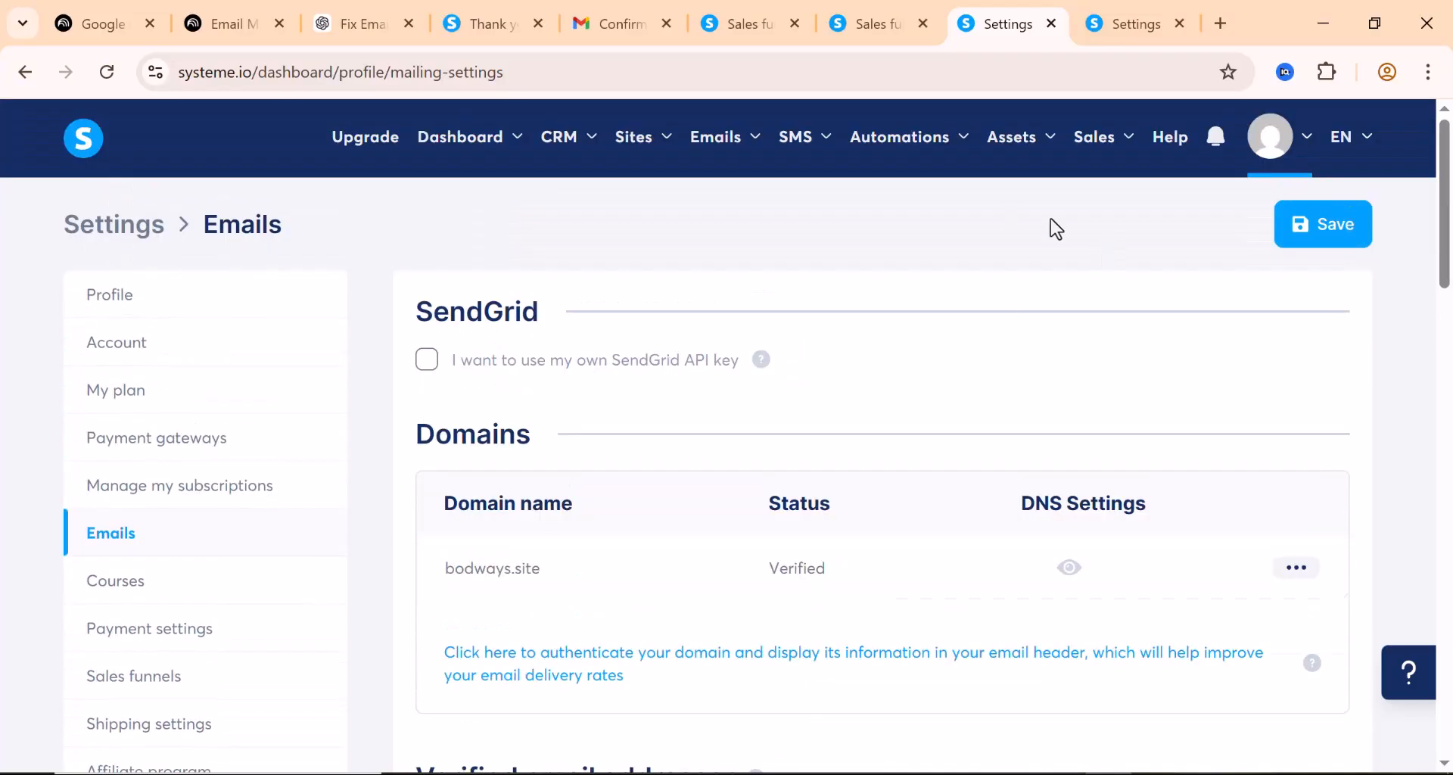
pyautogui.moveTo(749, 146)
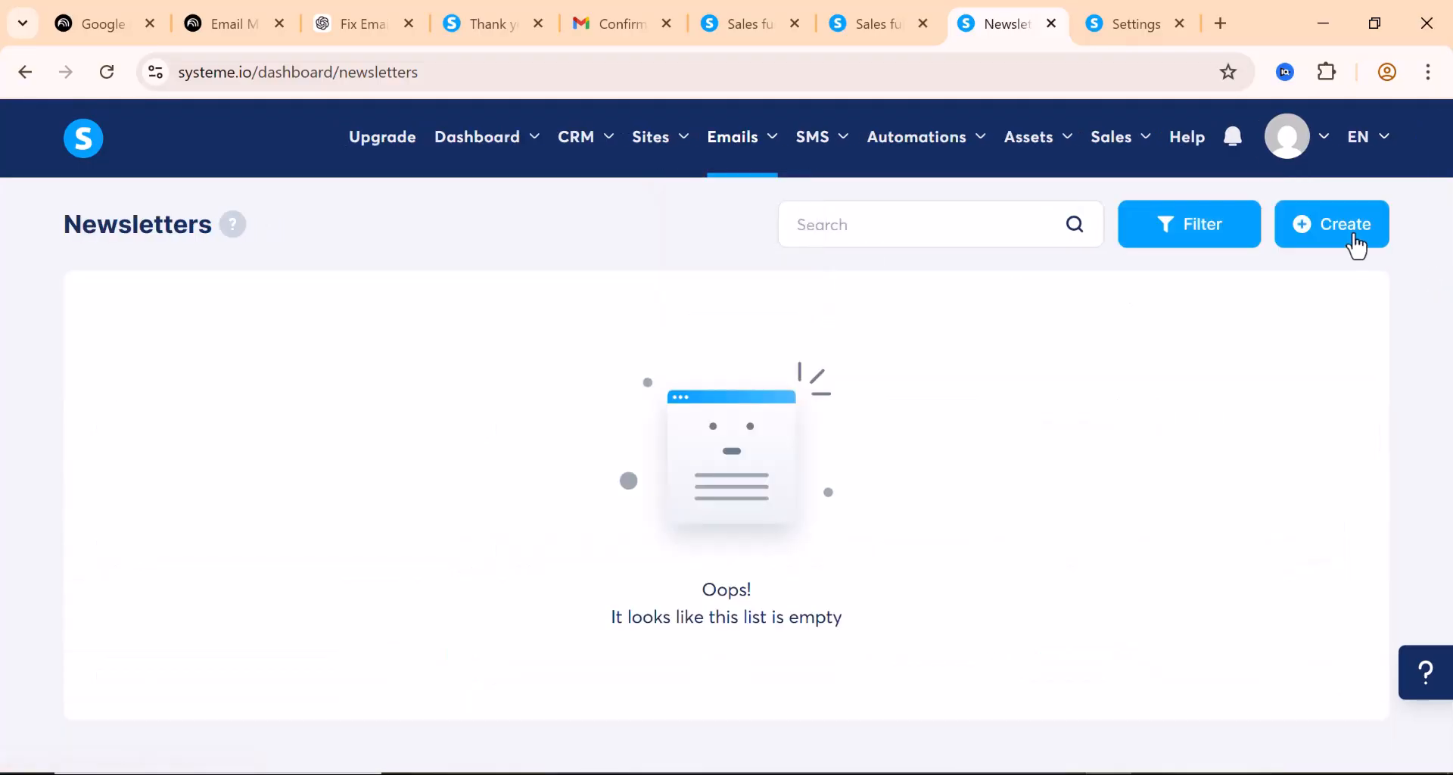
pyautogui.click(1320, 235)
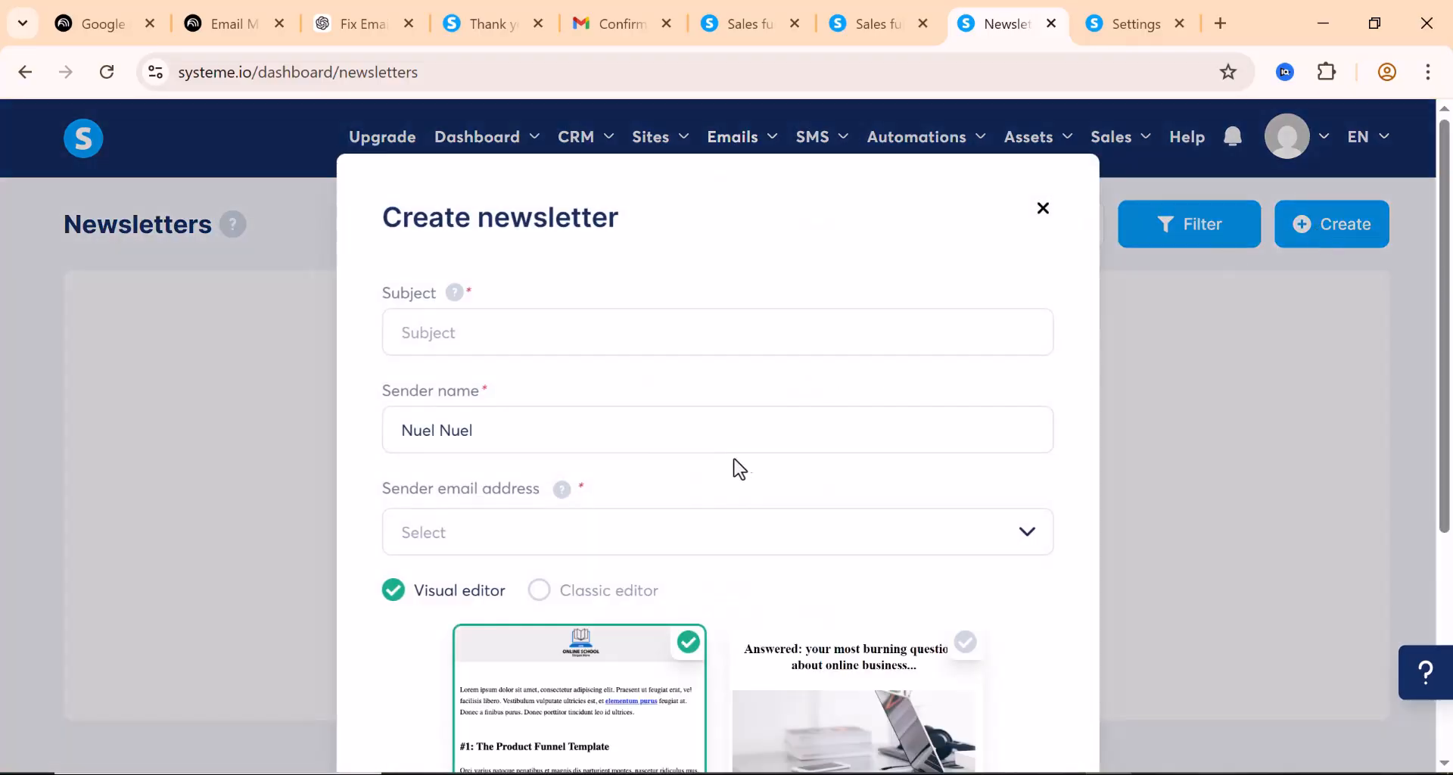
pyautogui.click(603, 541)
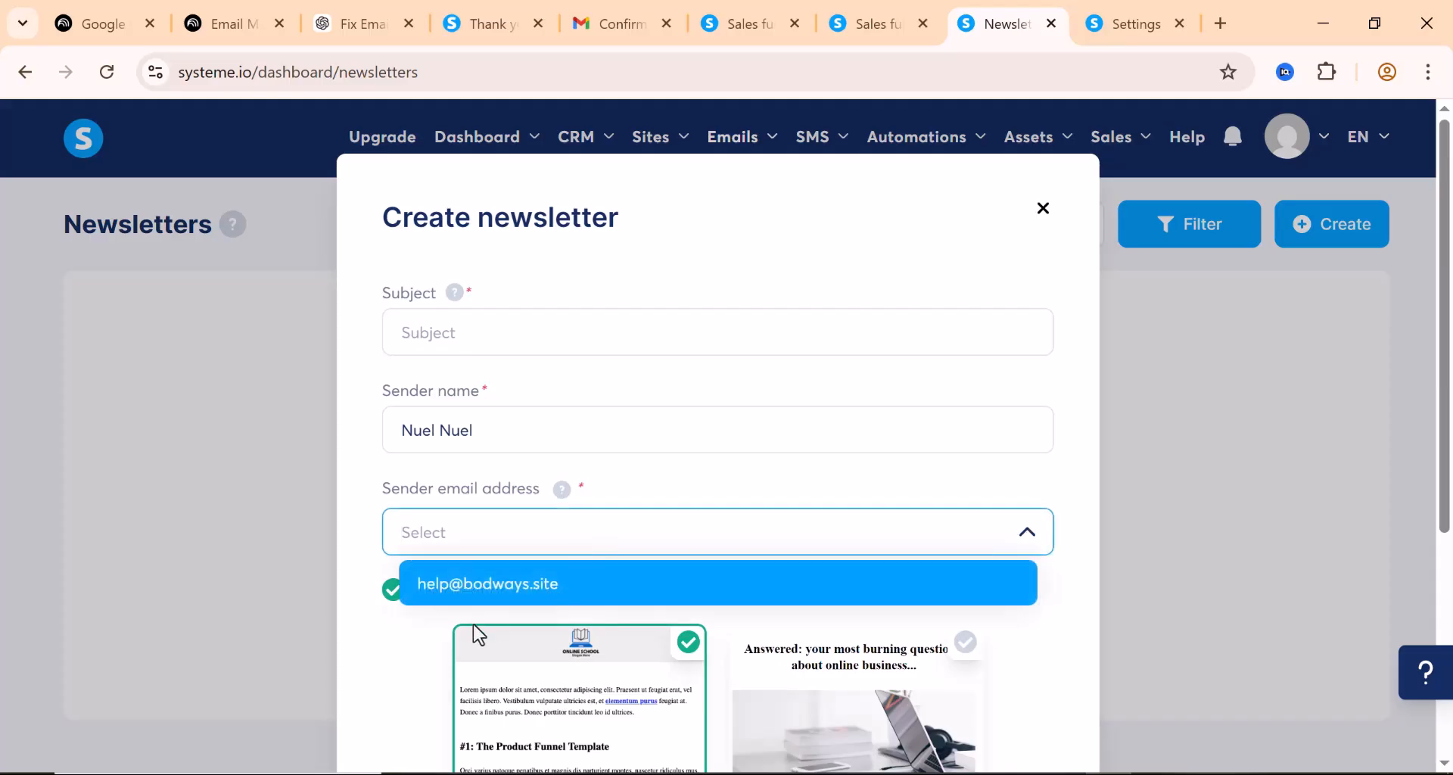
pyautogui.click(477, 585)
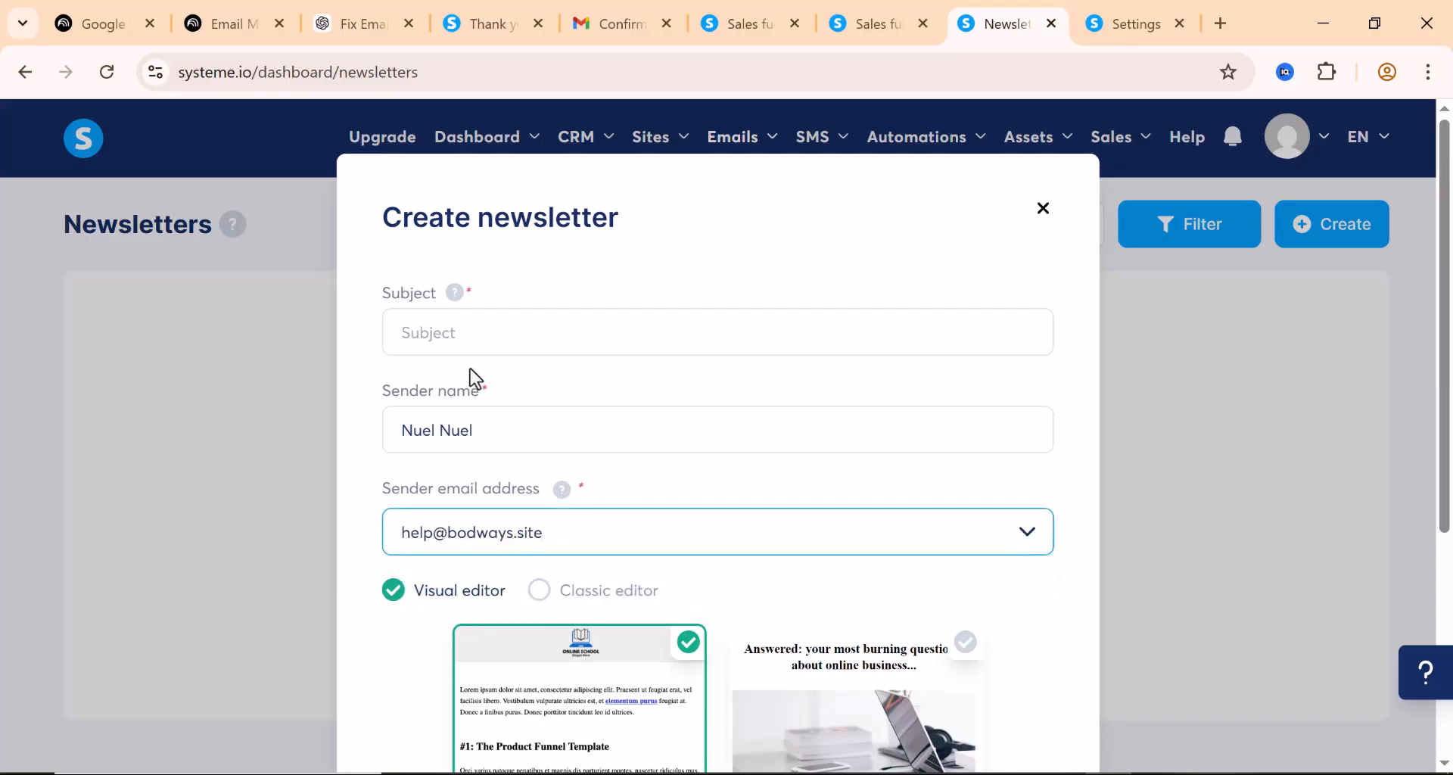
pyautogui.scroll(-2, 527, 518)
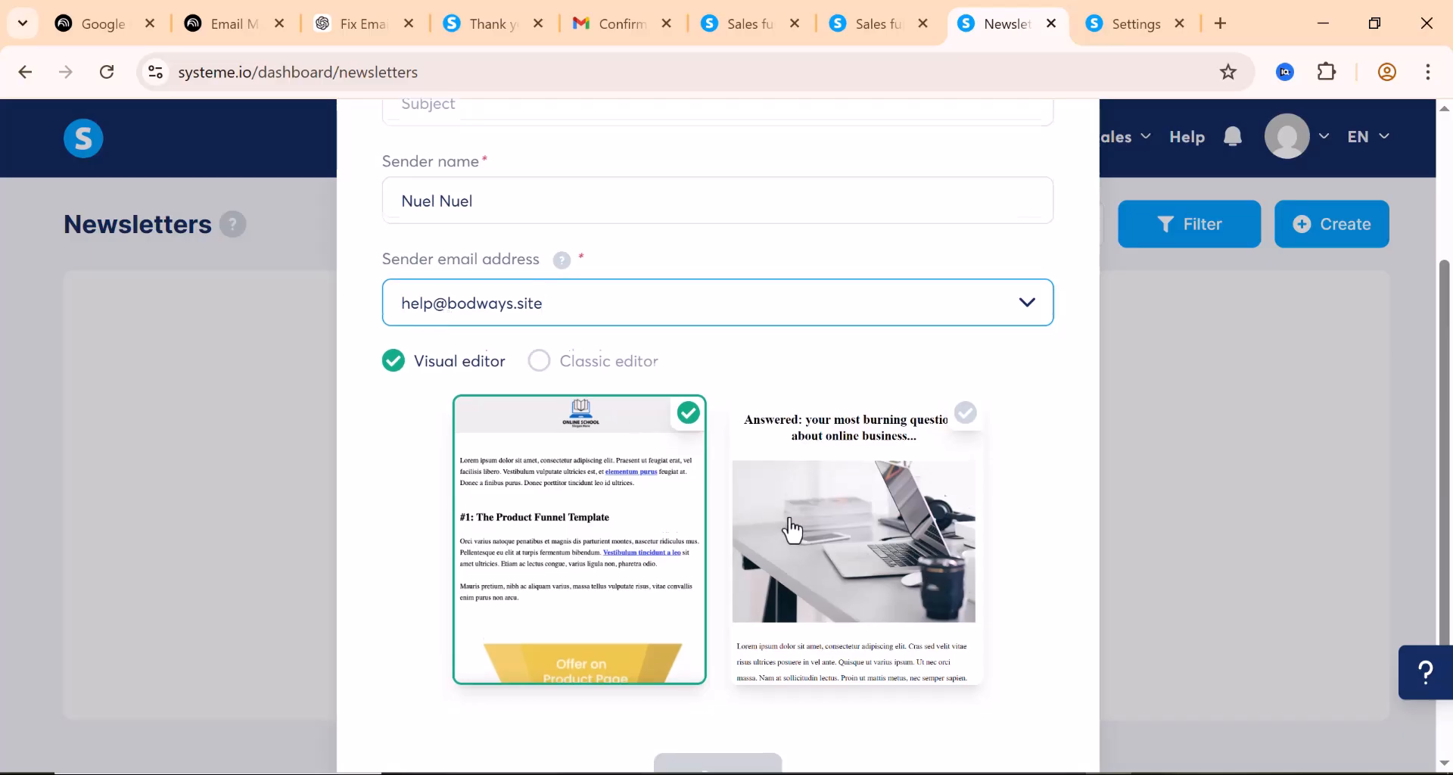
pyautogui.scroll(-2, 788, 529)
pyautogui.scroll(5, 791, 528)
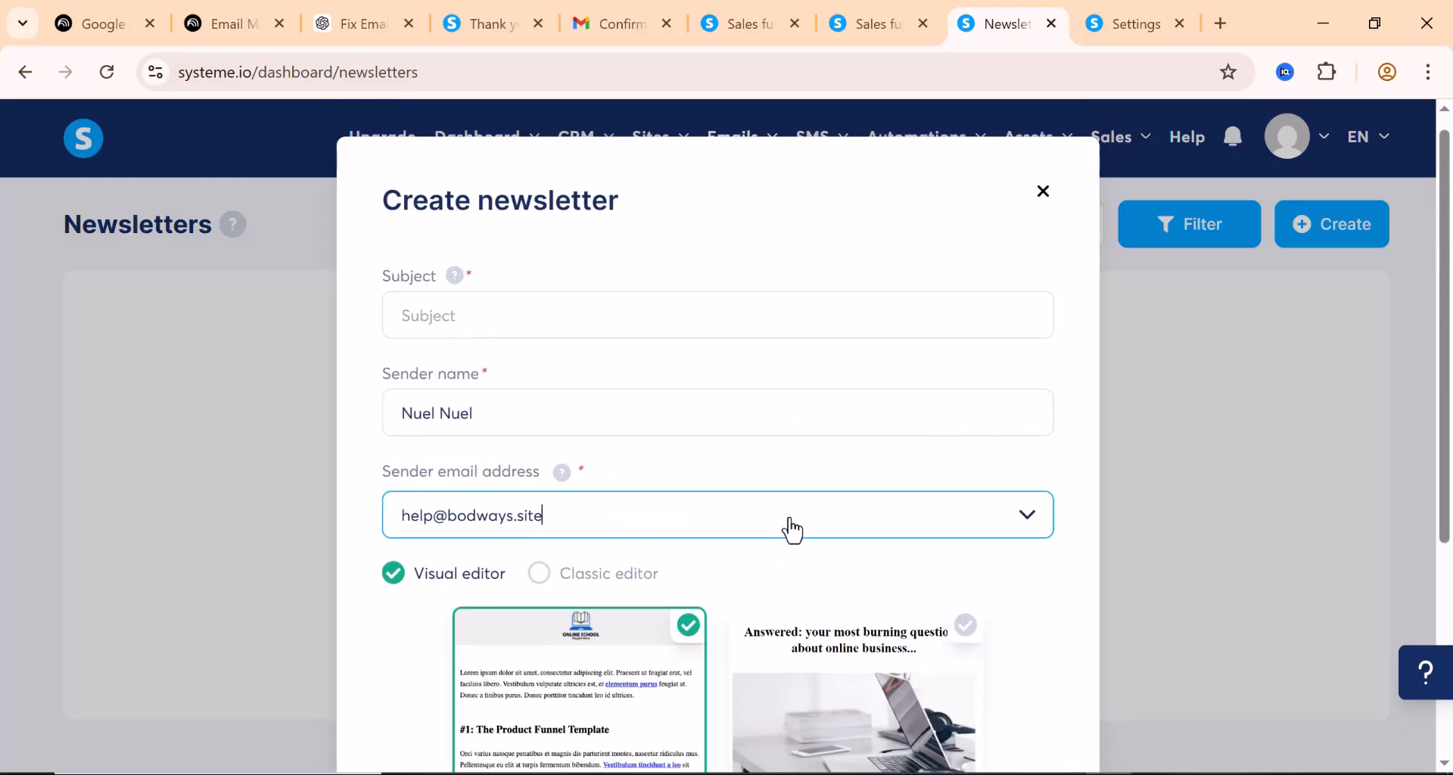